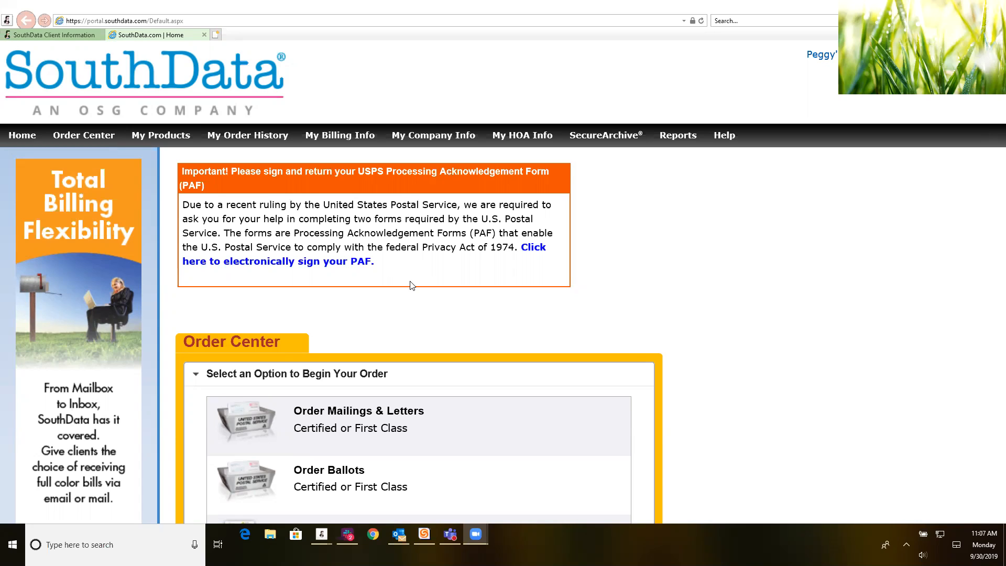
Step: Open the NCOALink Processing Acknowledgement Form from the orange home-page notice for electronic signing
click(535, 248)
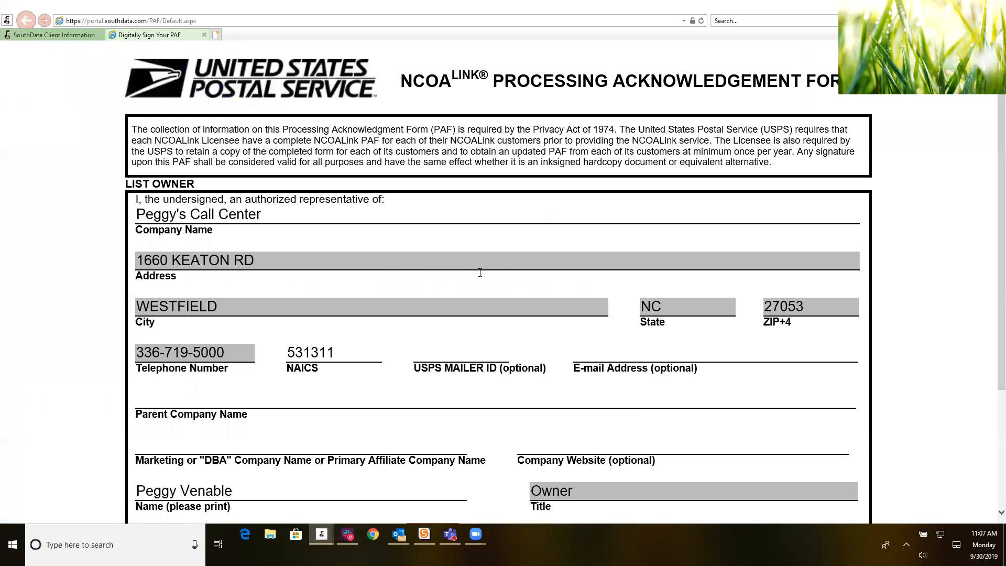
Step: Sign the NCOA form by pasting the printed name as the signature and tick the USPS acknowledgement
scroll(294, 240, down, 3)
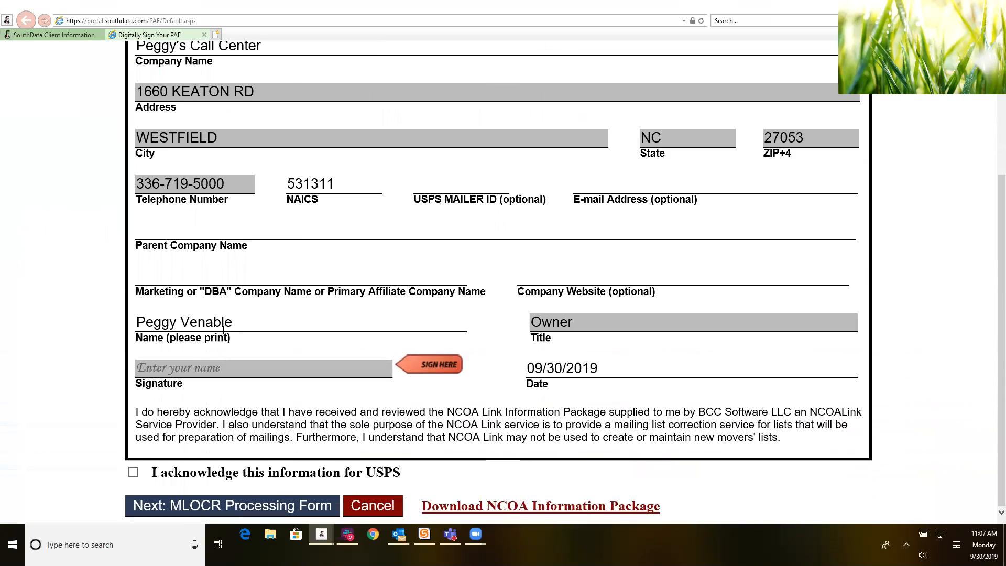
drag(237, 326, 134, 326)
key(ctrl+c)
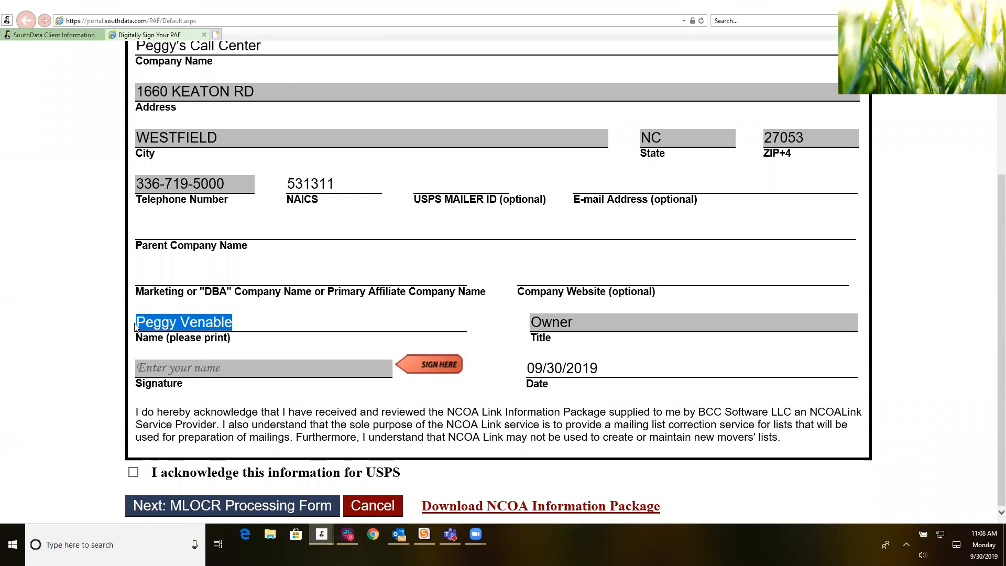
click(195, 370)
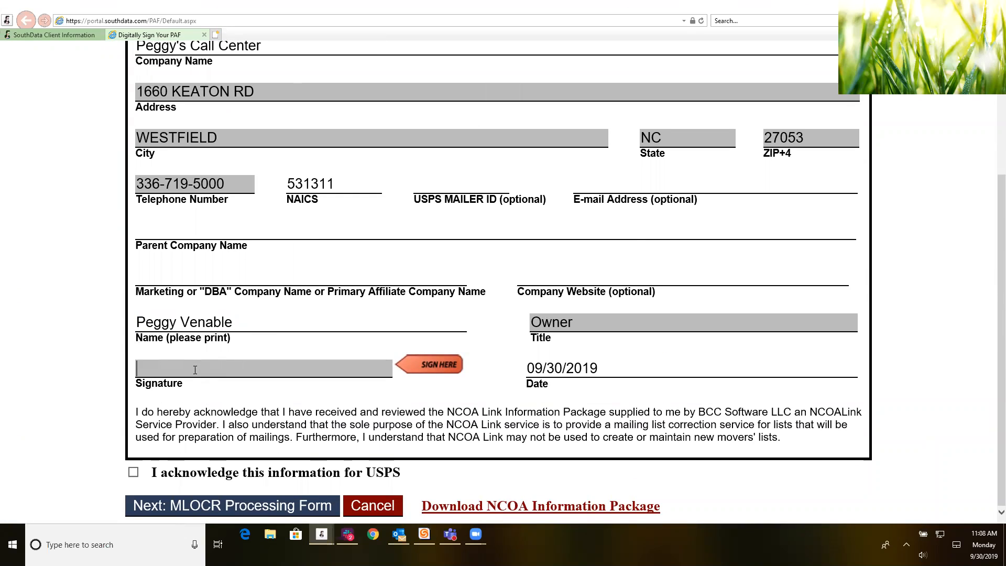
key(ctrl+v)
click(134, 474)
Step: Sign the MLOCR form with the signer's full name, acknowledge it, and submit both forms
click(272, 515)
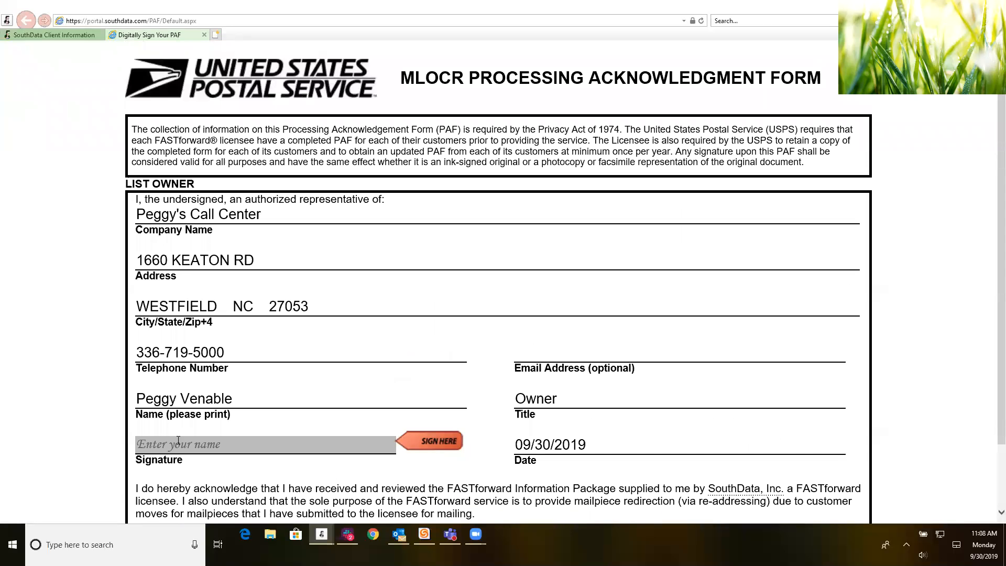
click(179, 443)
scroll(317, 471, down, 2)
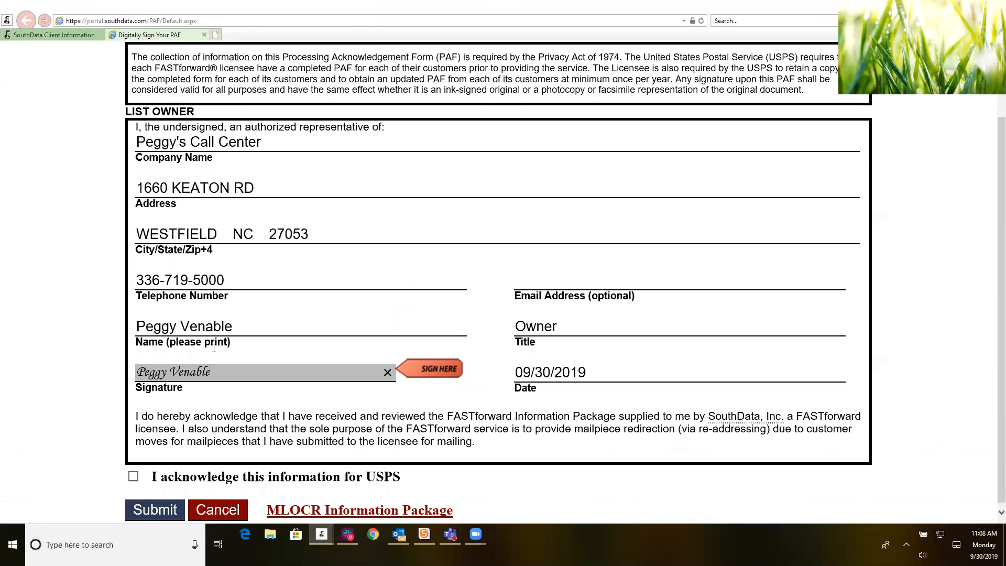
click(134, 477)
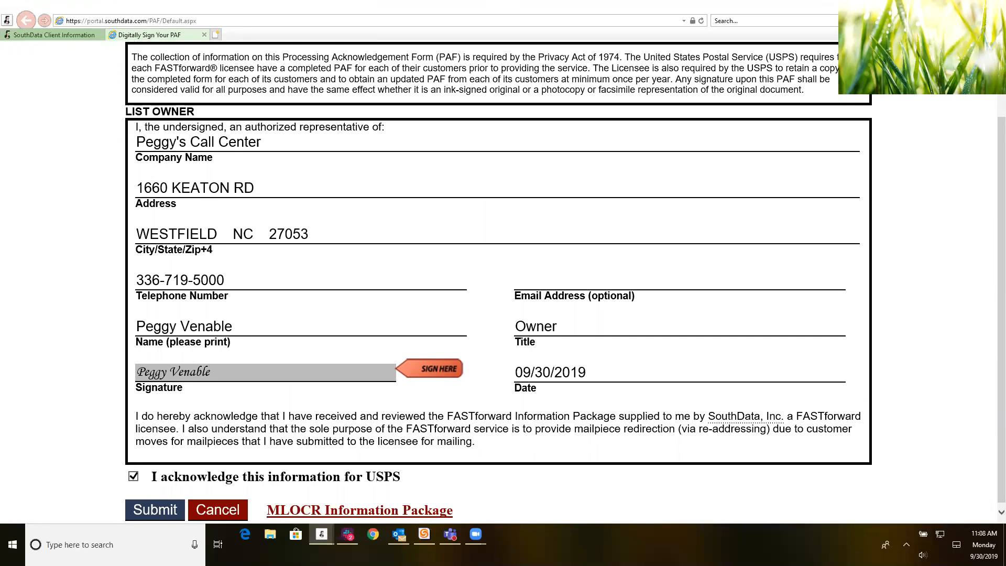
scroll(323, 425, up, 2)
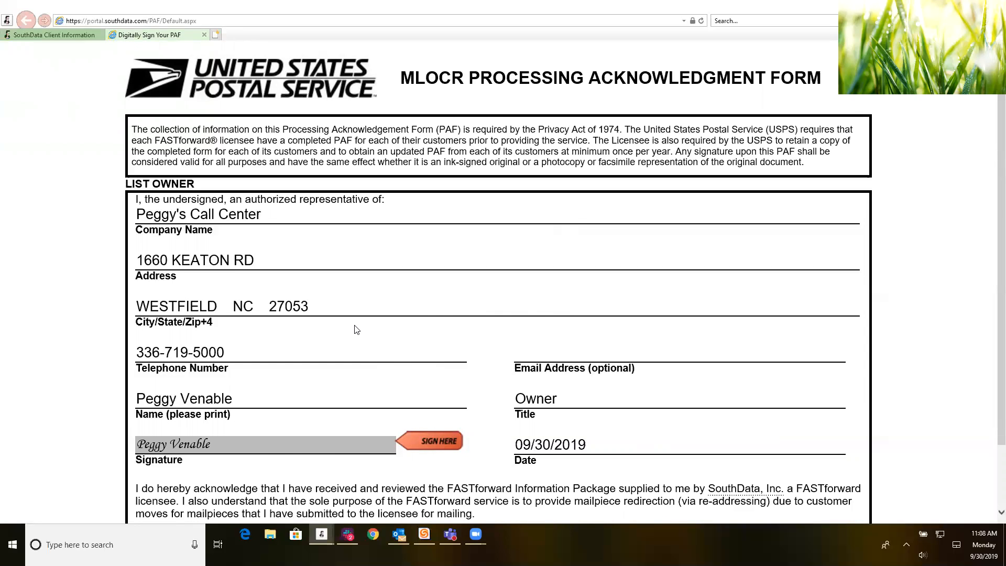
scroll(356, 329, down, 2)
click(172, 511)
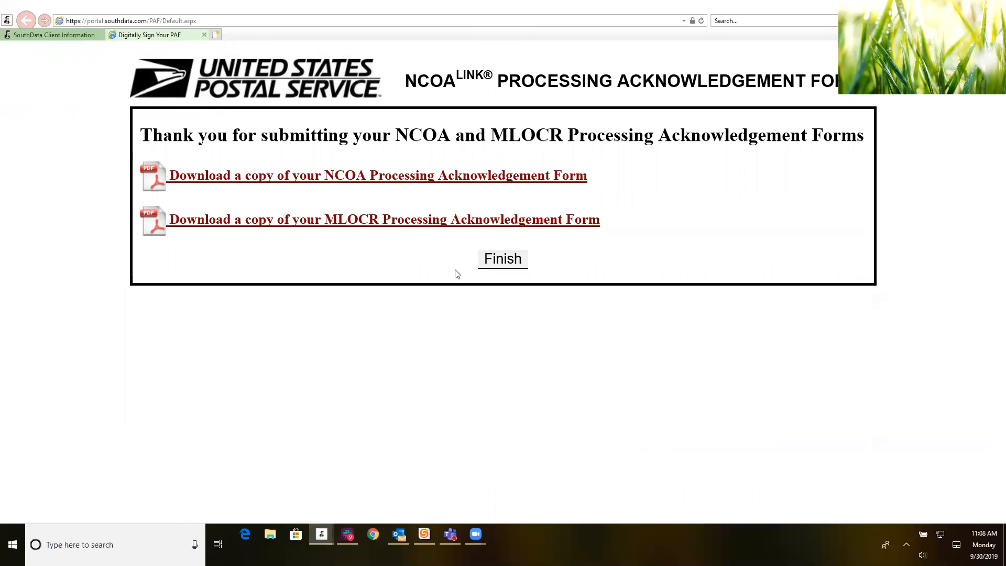
Step: Finish the thank-you page to land on the Order Center listing Order Mailings & Letters and Order Ballots
click(505, 265)
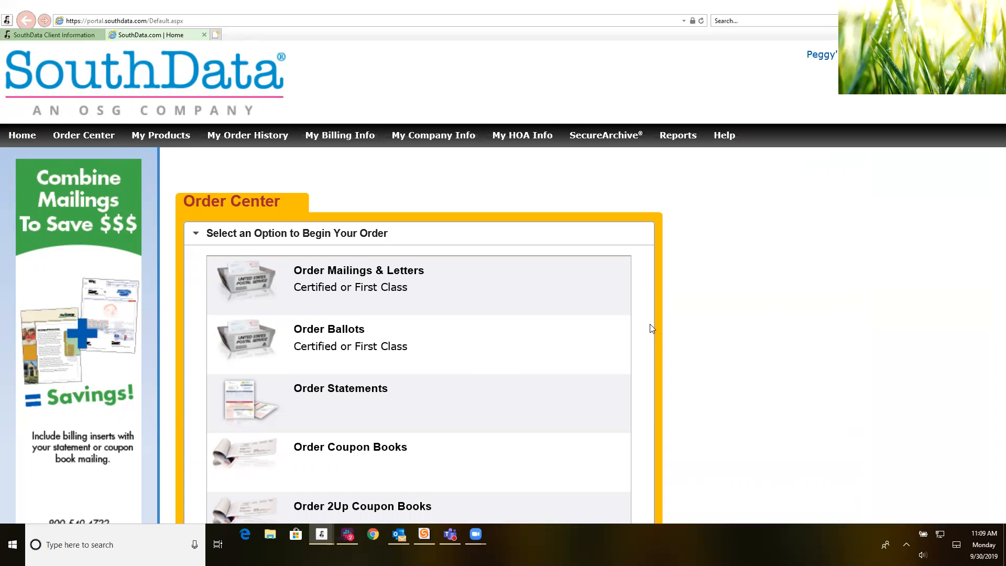
Step: Choose the mailing order type in Order Center to reveal the PDF, data-file and address-entry options
scroll(527, 308, down, 2)
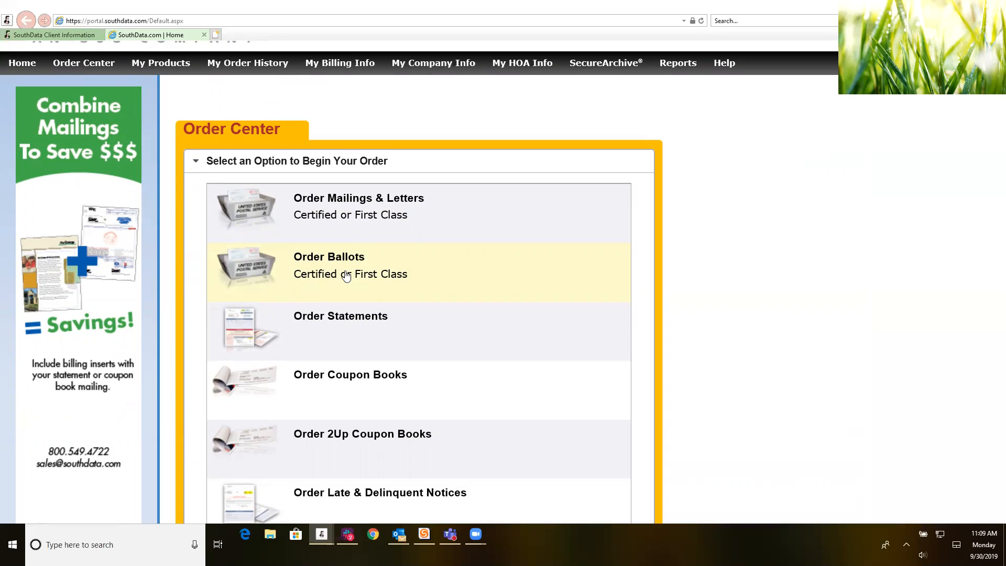
click(350, 216)
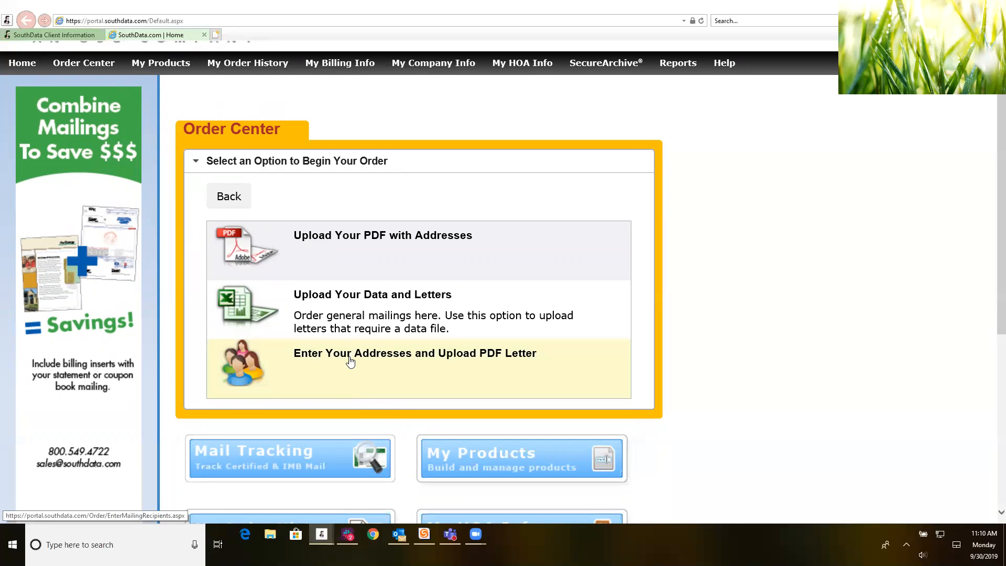
Step: Choose 'Upload Your PDF with Addresses' to reach the Order Data Files page
click(342, 244)
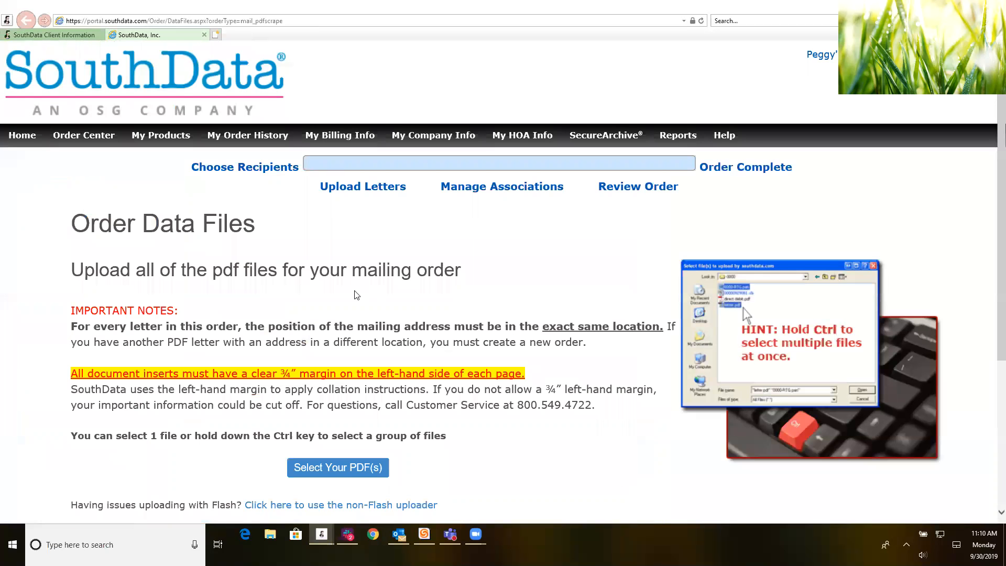
scroll(355, 294, down, 1)
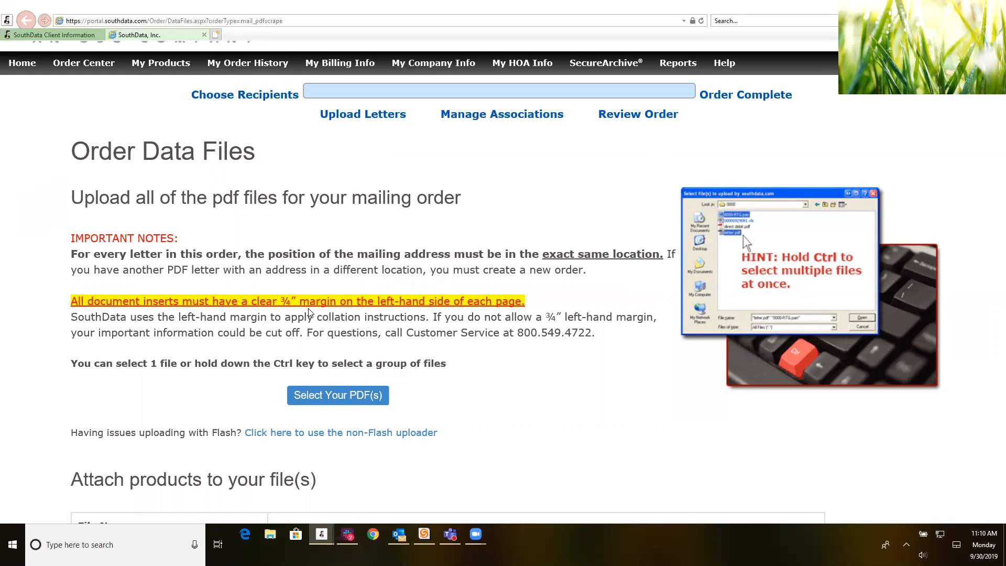
Step: Upload PDF Capture sample.pdf and continue to the Crop PDF Addresses page
click(329, 398)
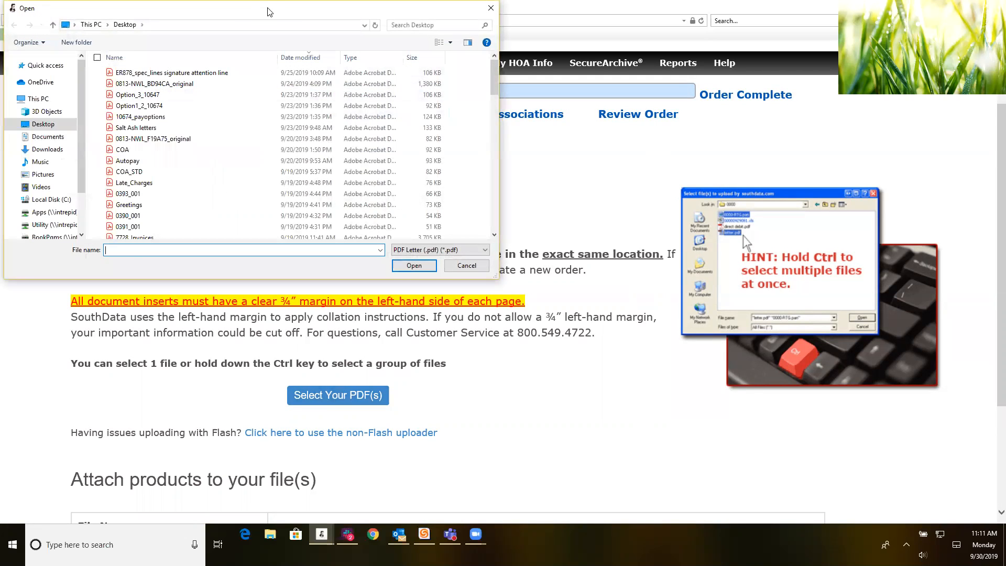
drag(250, 12, 249, 0)
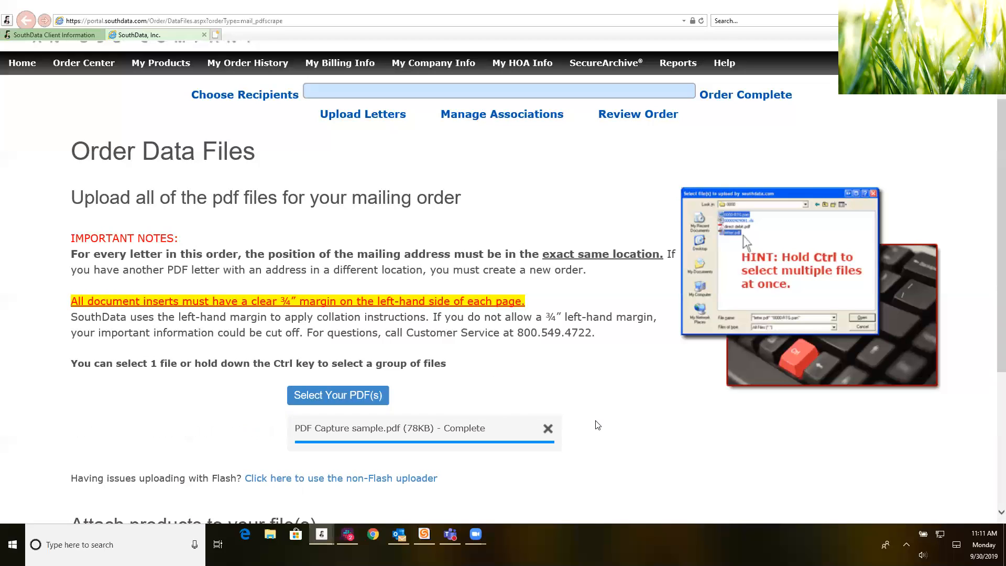
scroll(598, 424, down, 3)
scroll(494, 316, down, 1)
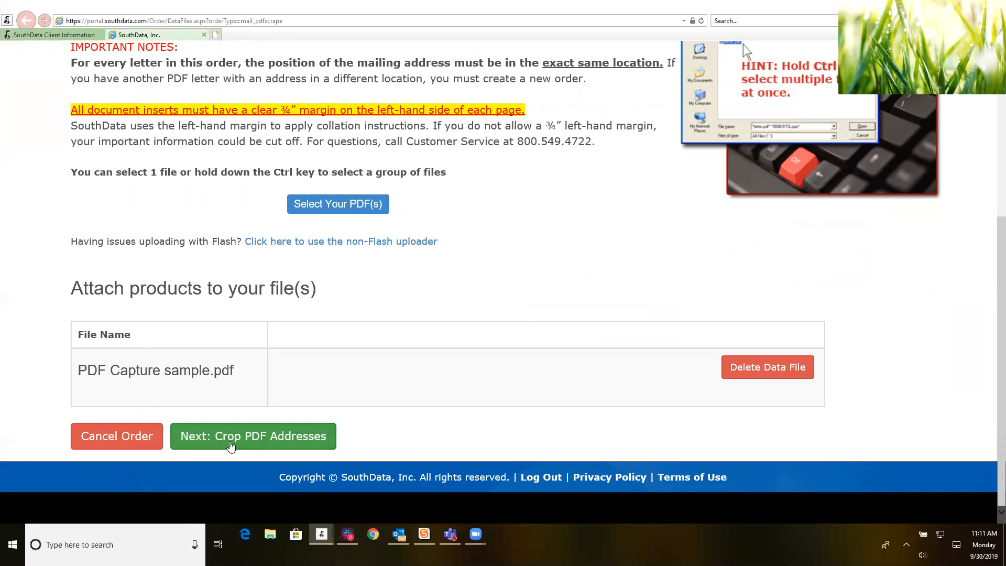
click(262, 442)
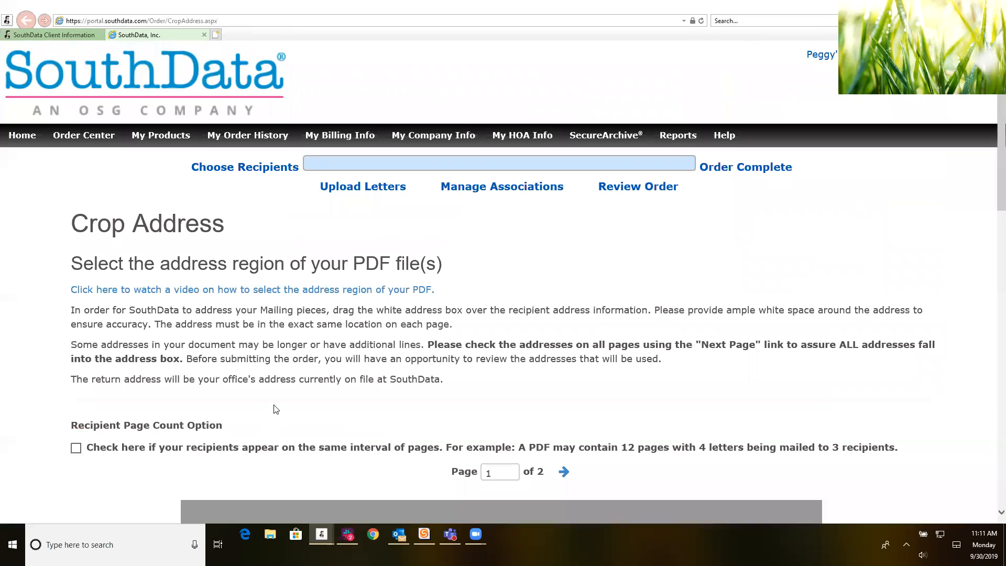
Step: Drag the crop box over the recipient address block on page 1 of the invoice preview
scroll(313, 294, down, 1)
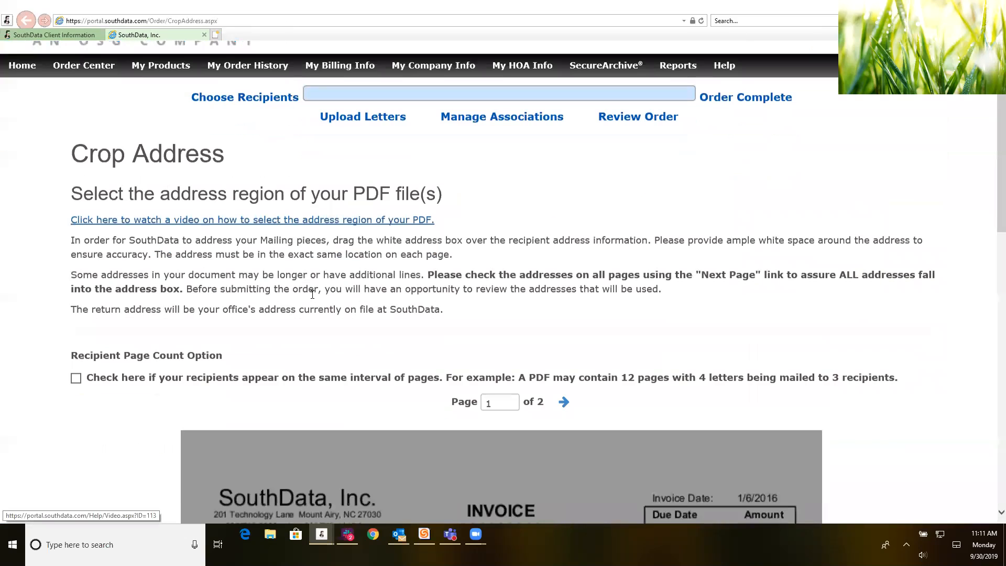
scroll(313, 294, down, 1)
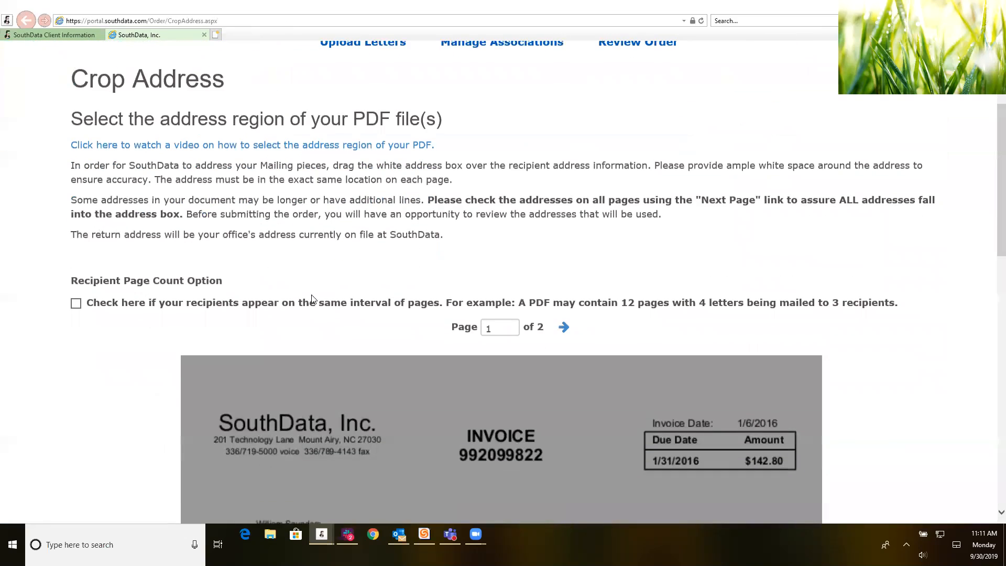
scroll(312, 299, down, 2)
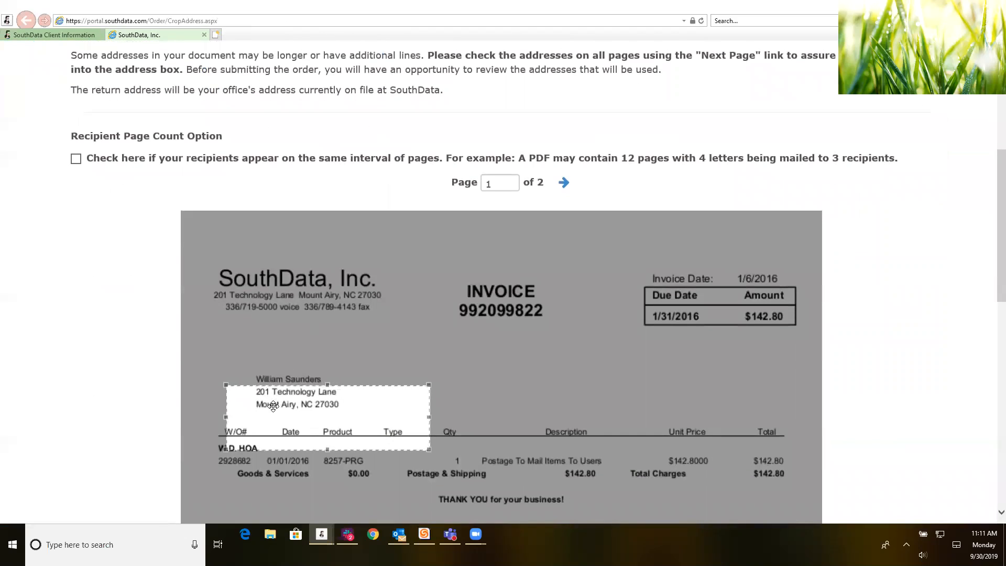
drag(315, 387, 250, 373)
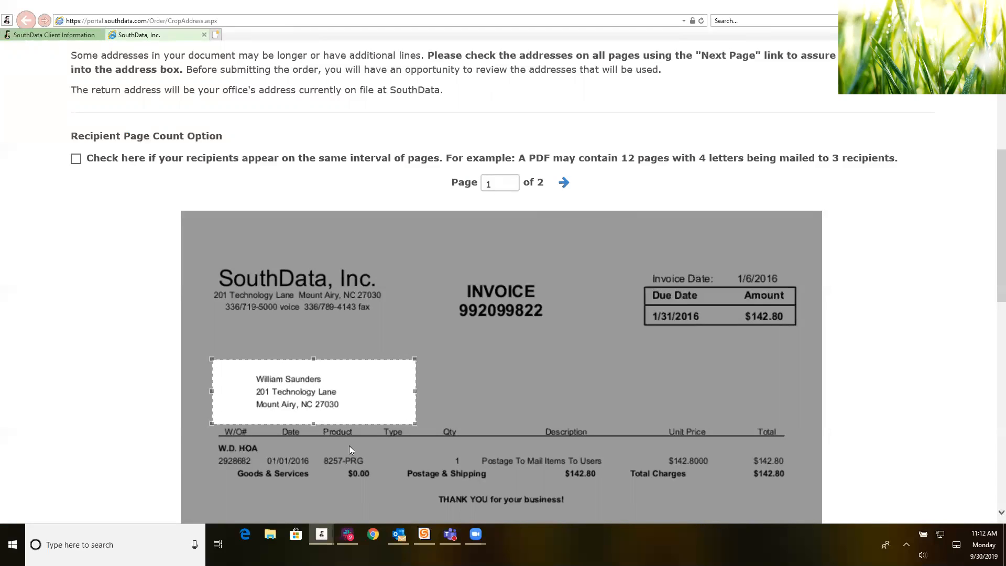
Step: Mark recipients as appearing on the same page interval, keeping 1 page per recipient
click(79, 160)
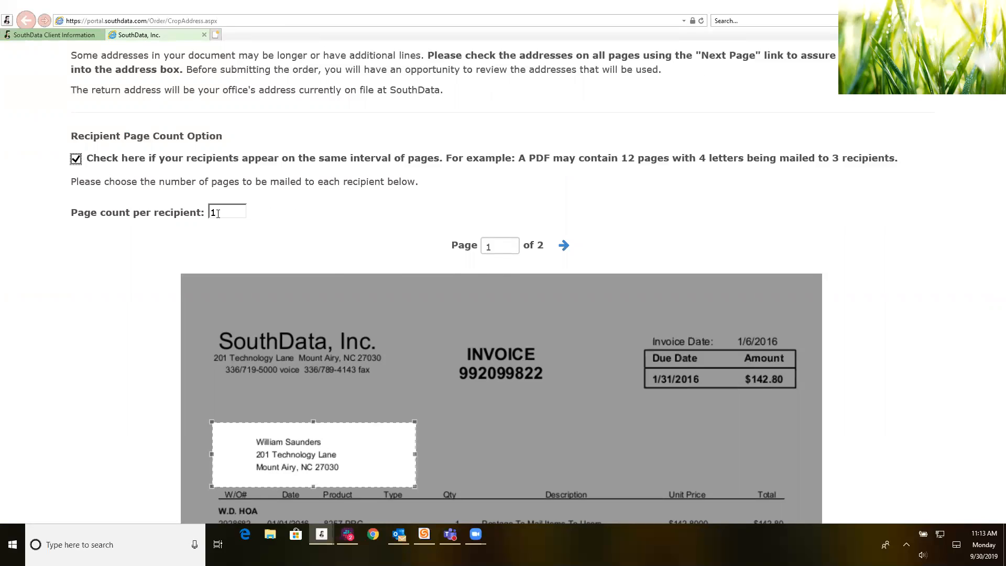
scroll(576, 349, down, 1)
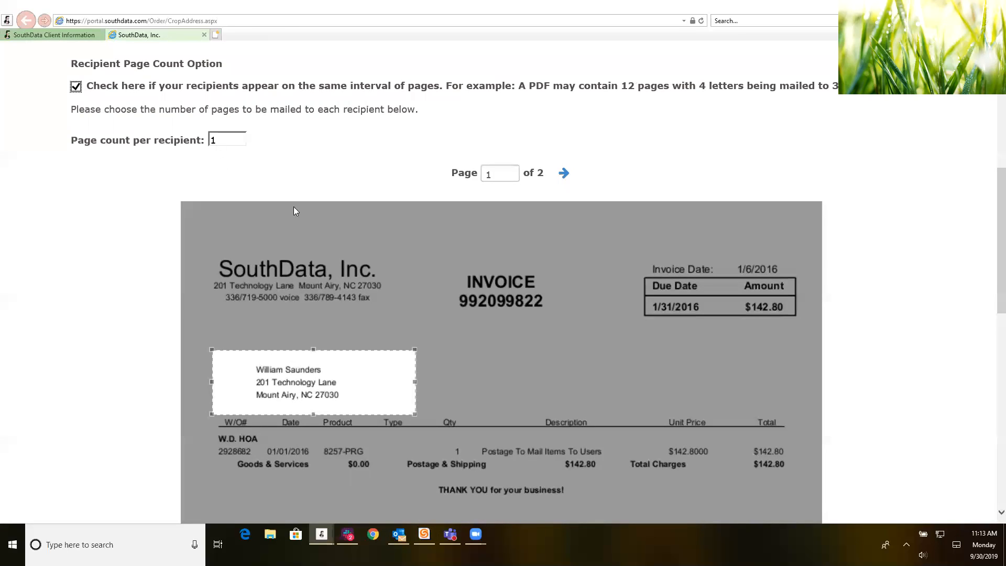
scroll(386, 281, down, 6)
scroll(388, 281, down, 4)
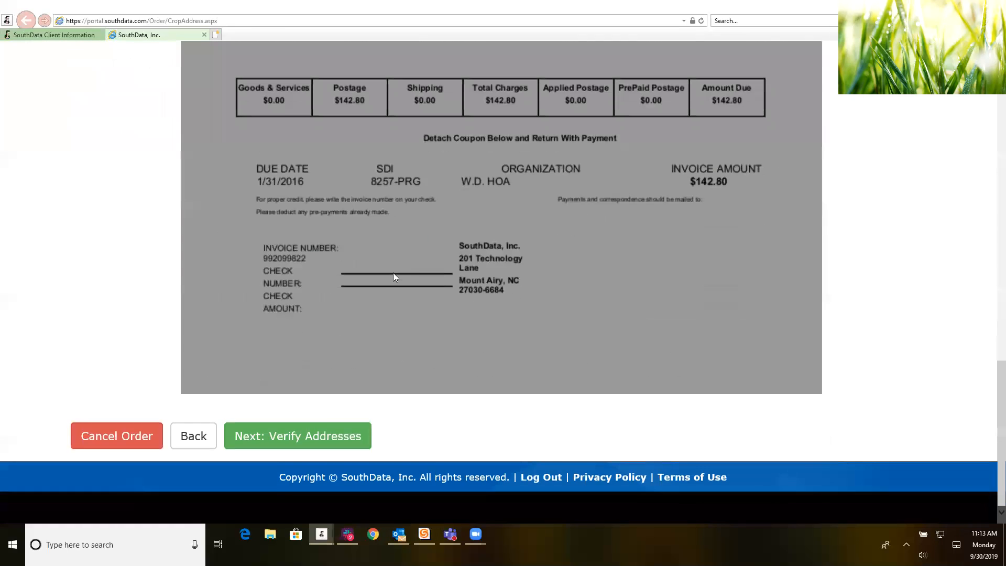
Step: Continue to Verify Addresses and bring up the table of the two captured recipients
click(294, 441)
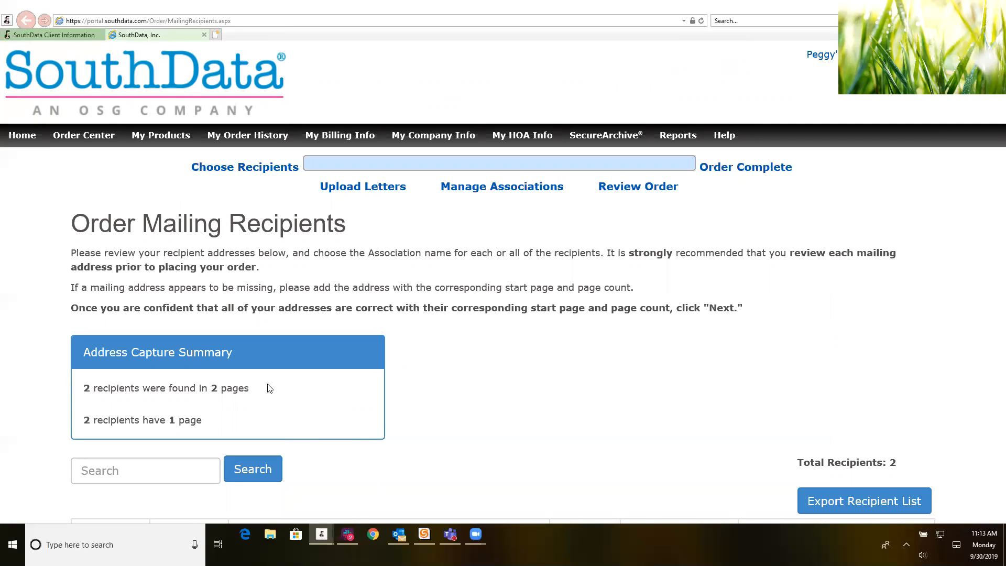
scroll(474, 398, down, 1)
scroll(473, 398, down, 3)
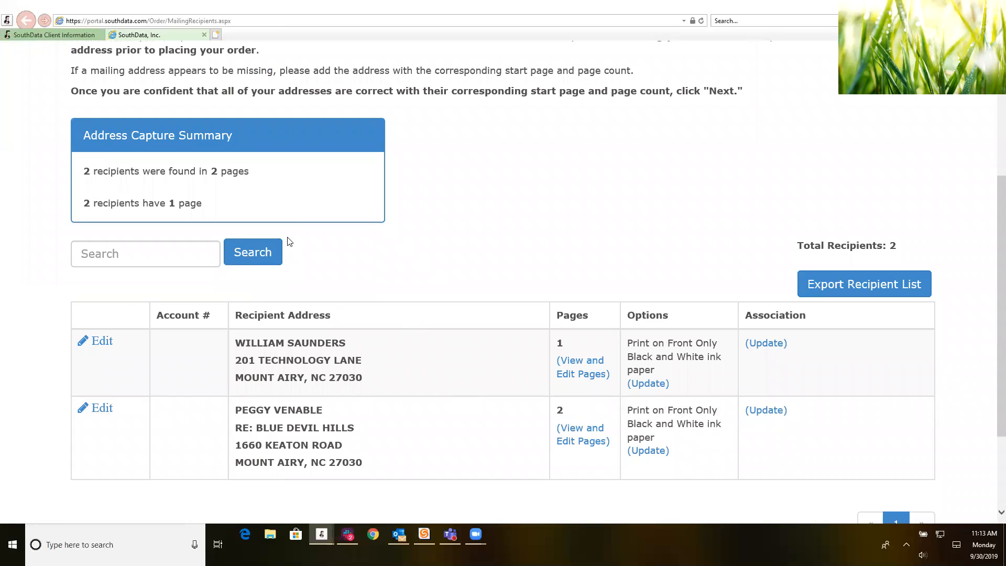
scroll(379, 422, down, 2)
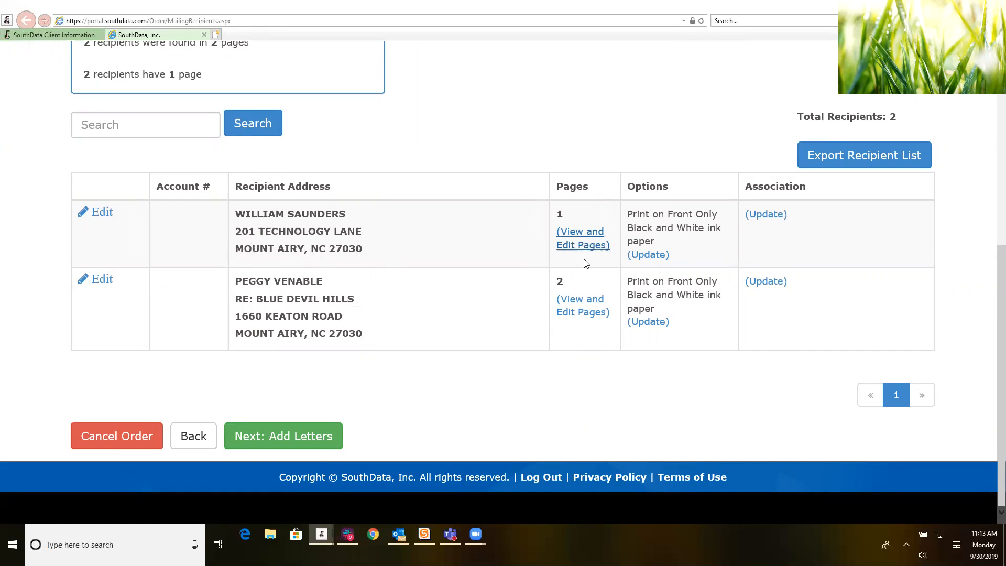
Step: Preview the second recipient's letter pages, then open Edit Recipient Information for the first recipient
click(583, 310)
scroll(582, 317, down, 5)
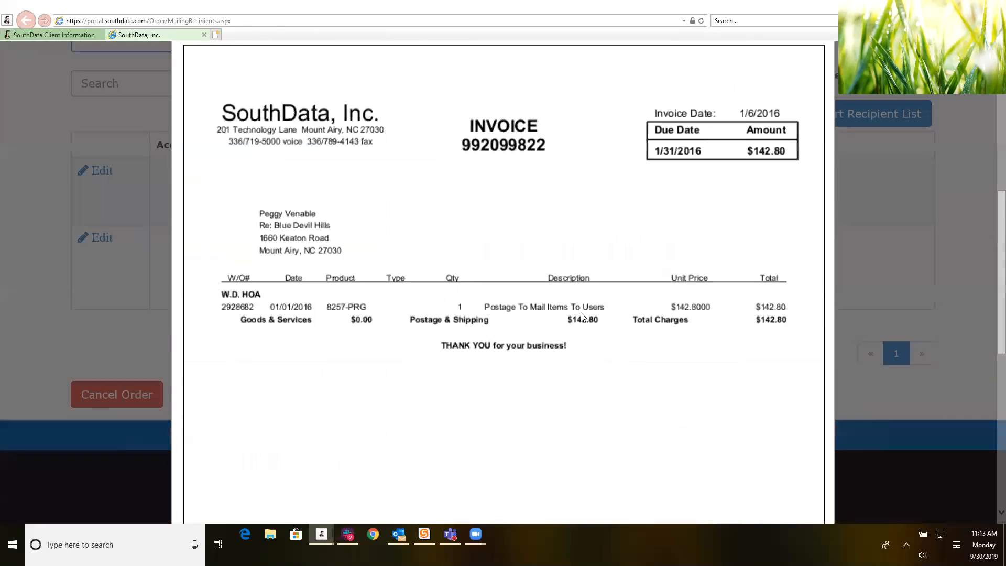
scroll(583, 315, down, 2)
scroll(585, 309, up, 10)
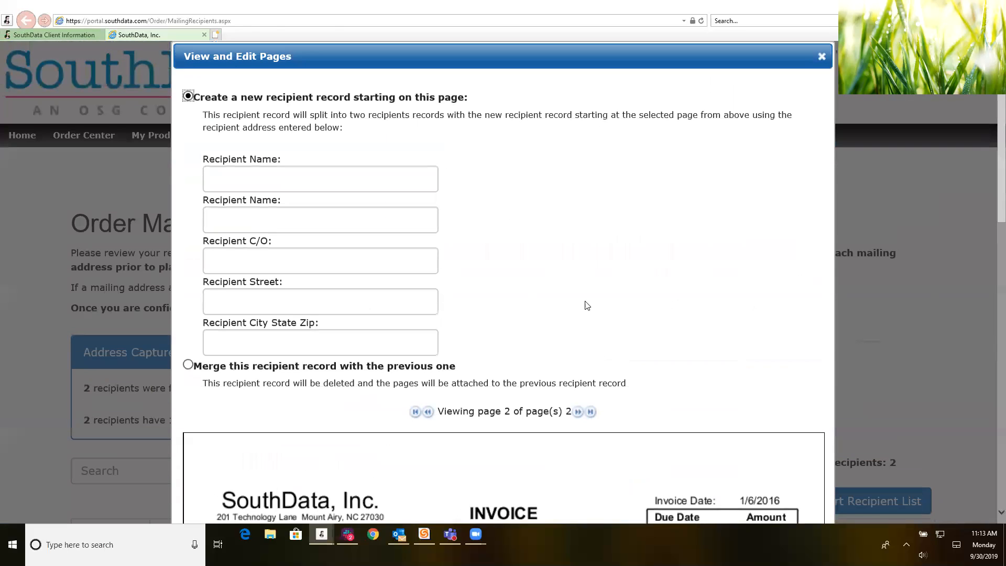
click(822, 56)
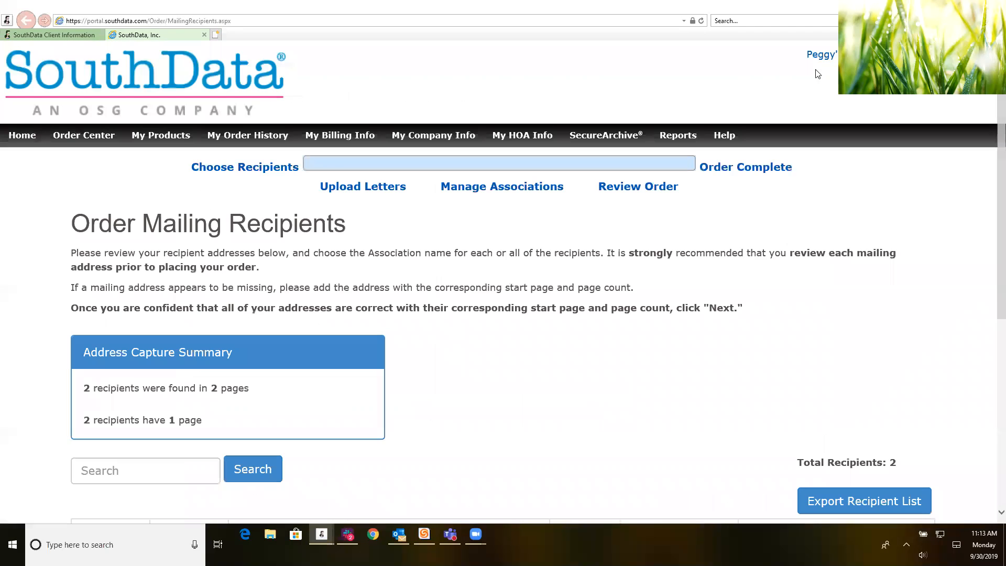
scroll(602, 339, down, 7)
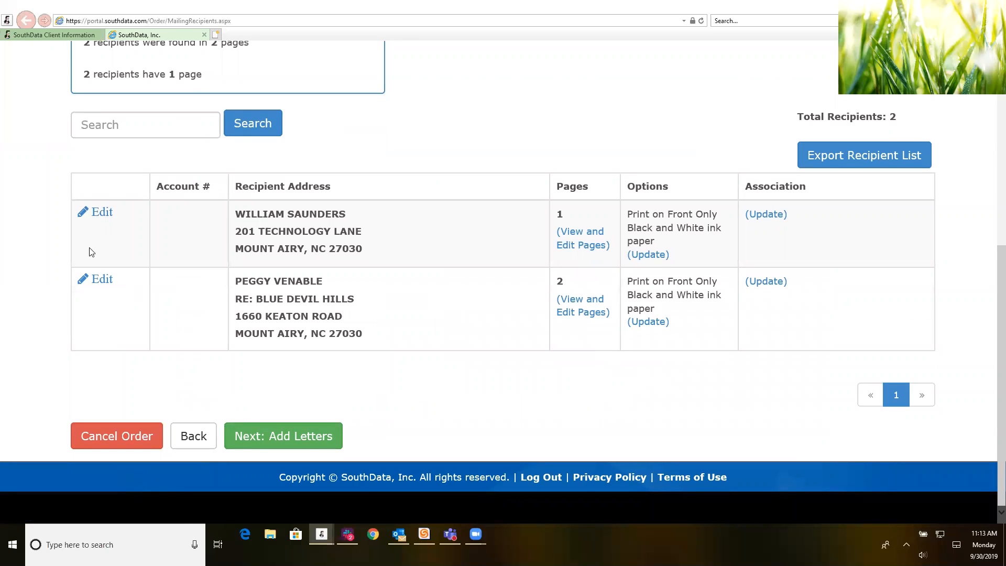
click(103, 216)
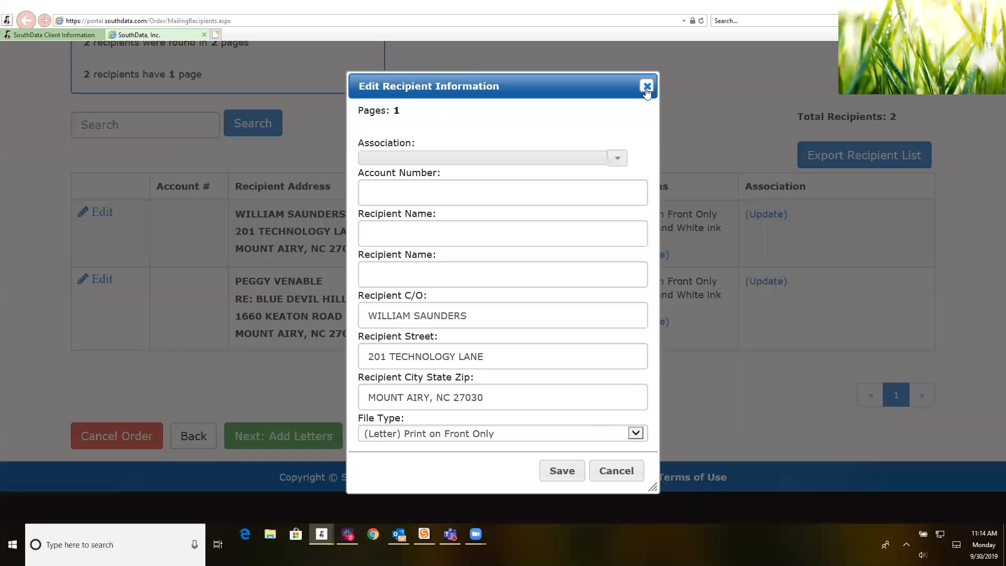
Step: Close the first recipient's Edit Recipient Information dialog without making changes
click(647, 88)
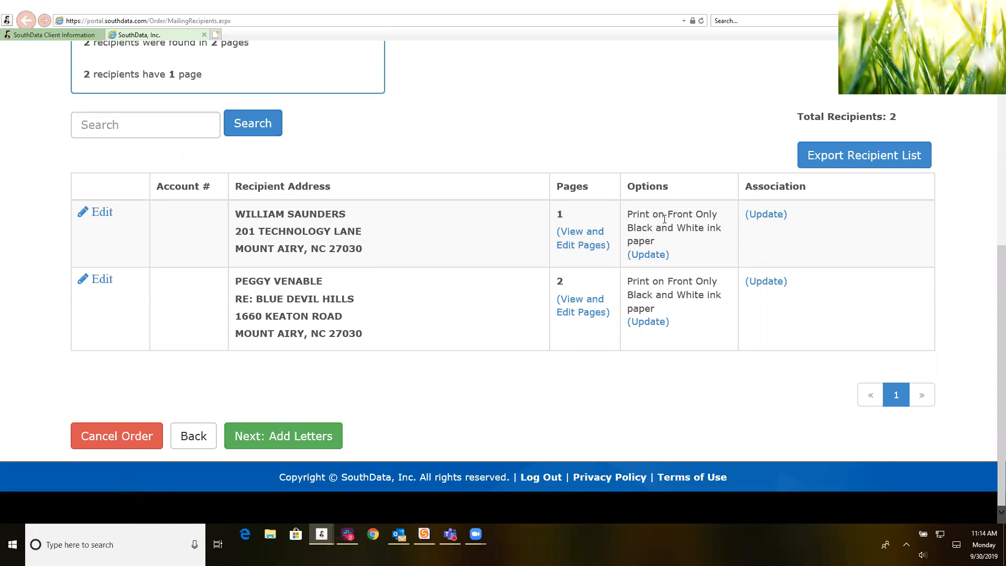
click(647, 256)
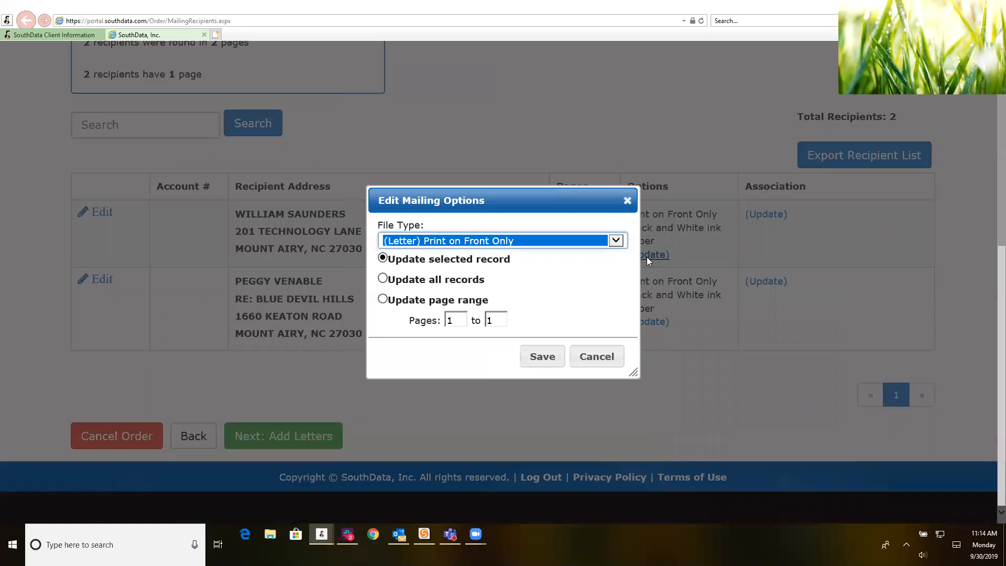
click(611, 244)
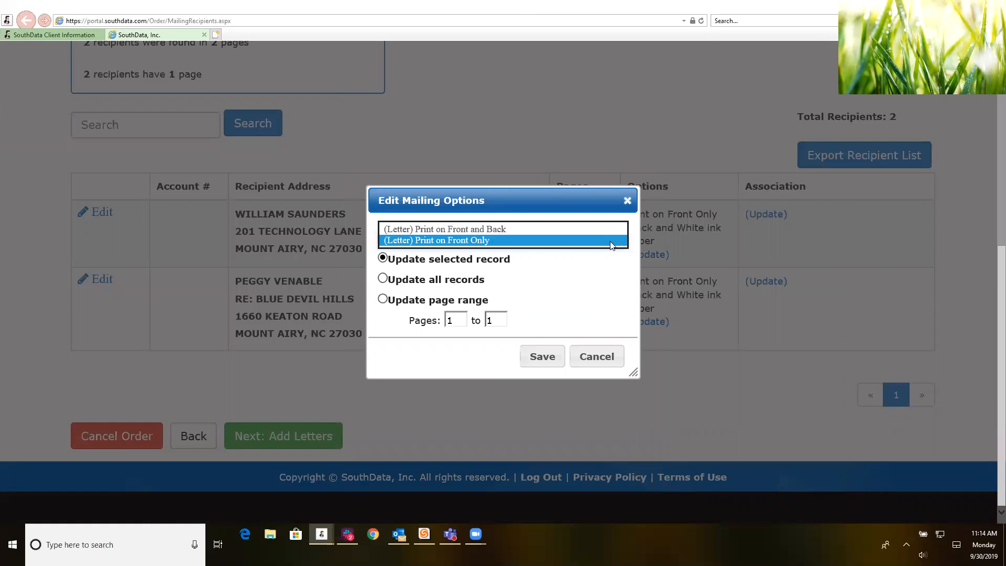
click(627, 201)
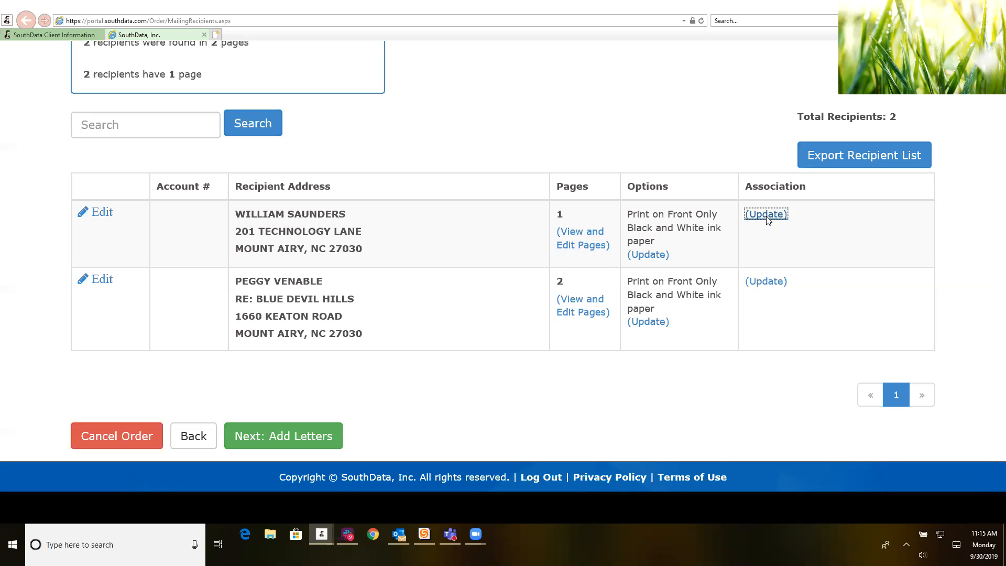
Step: Assign FRASIER CIRCLE as the association for all recipients and save
click(766, 215)
click(605, 236)
scroll(548, 282, down, 5)
scroll(547, 282, down, 7)
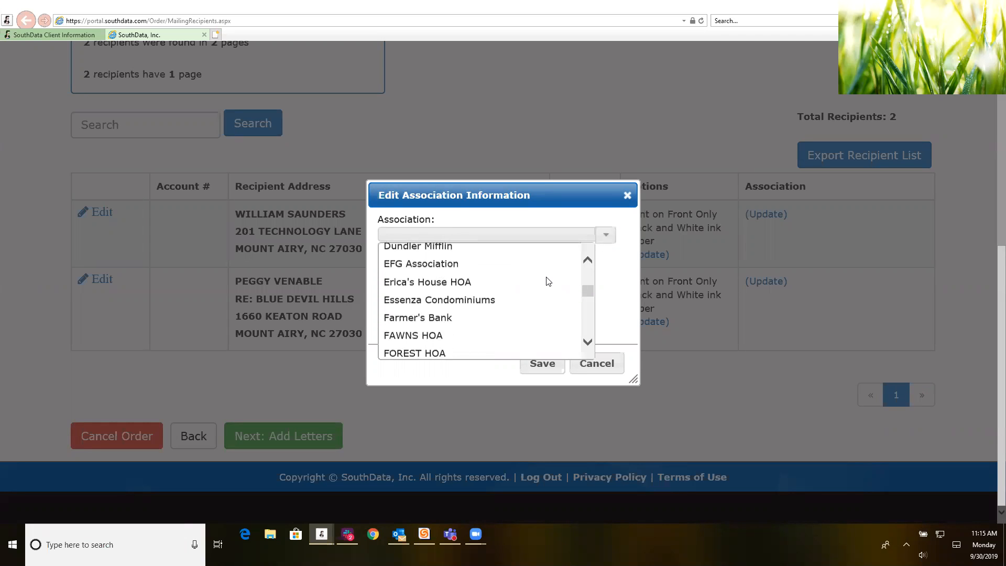
click(436, 303)
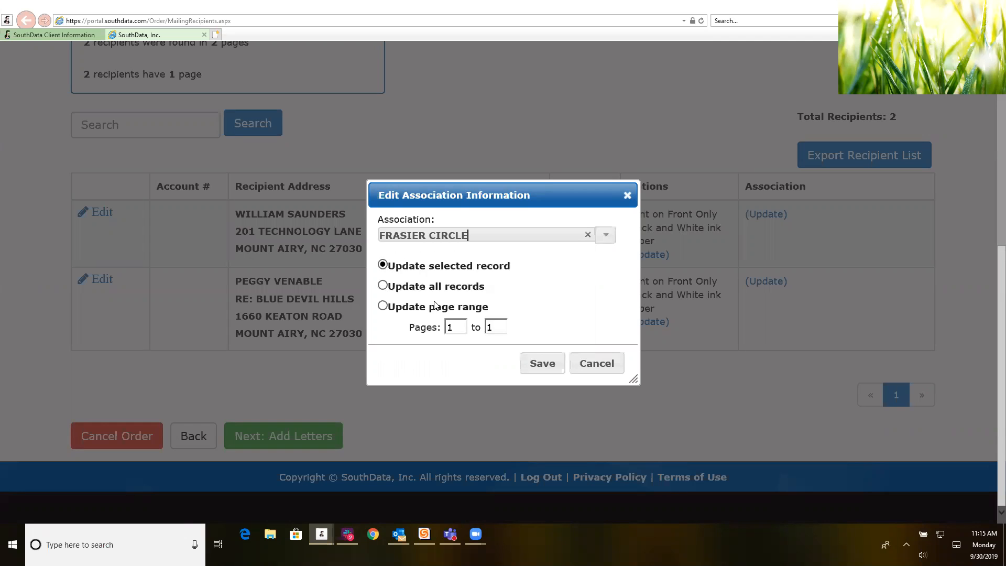
click(384, 287)
click(530, 369)
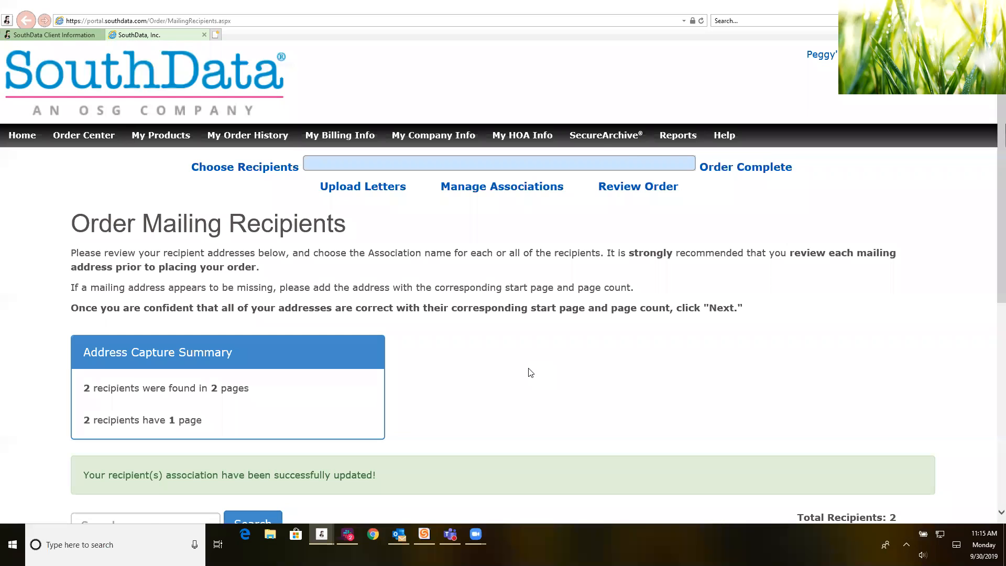
scroll(531, 372, down, 5)
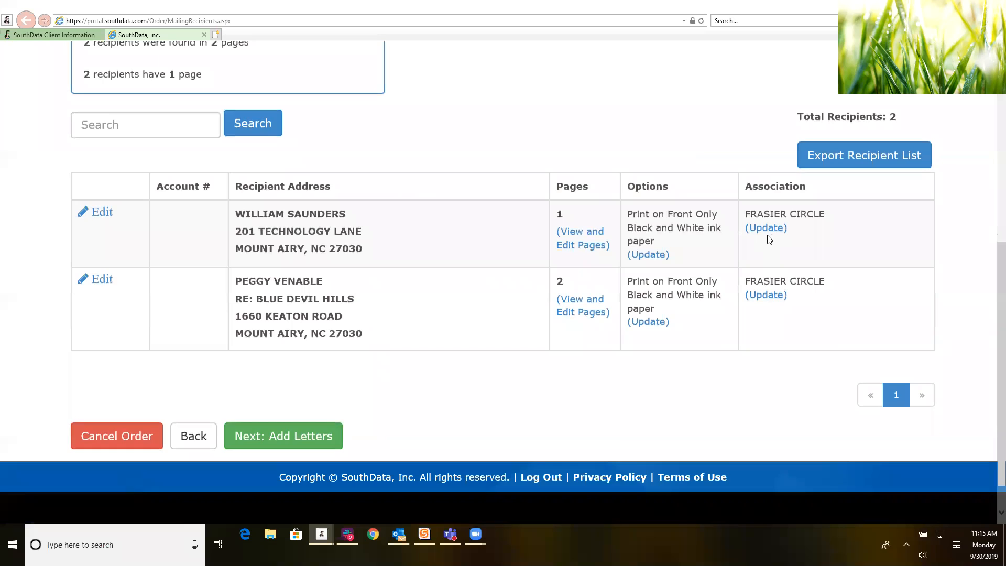
Step: Change the first recipient's association to HEATHER GLEN CONDO and save
click(768, 230)
click(606, 235)
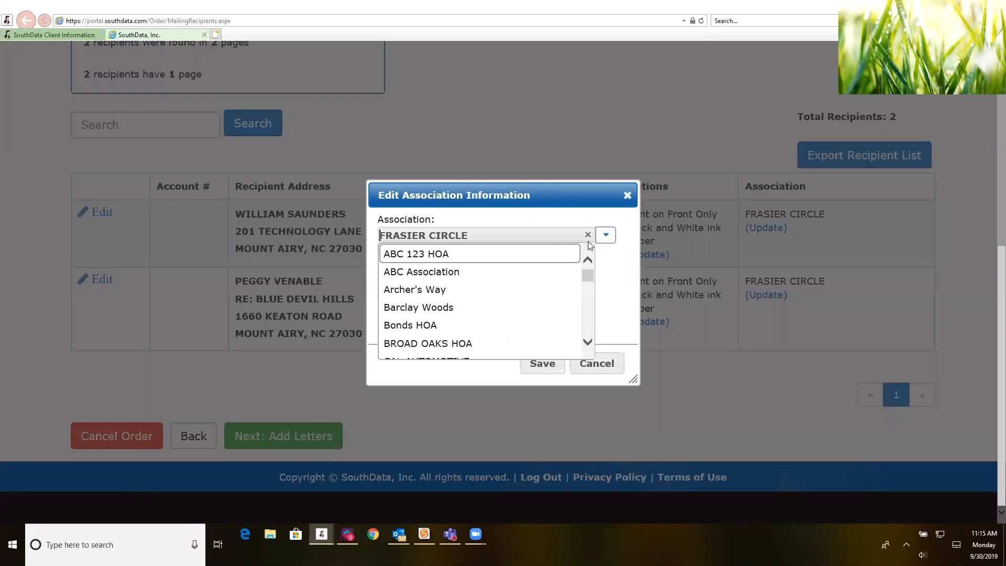
scroll(431, 326, down, 5)
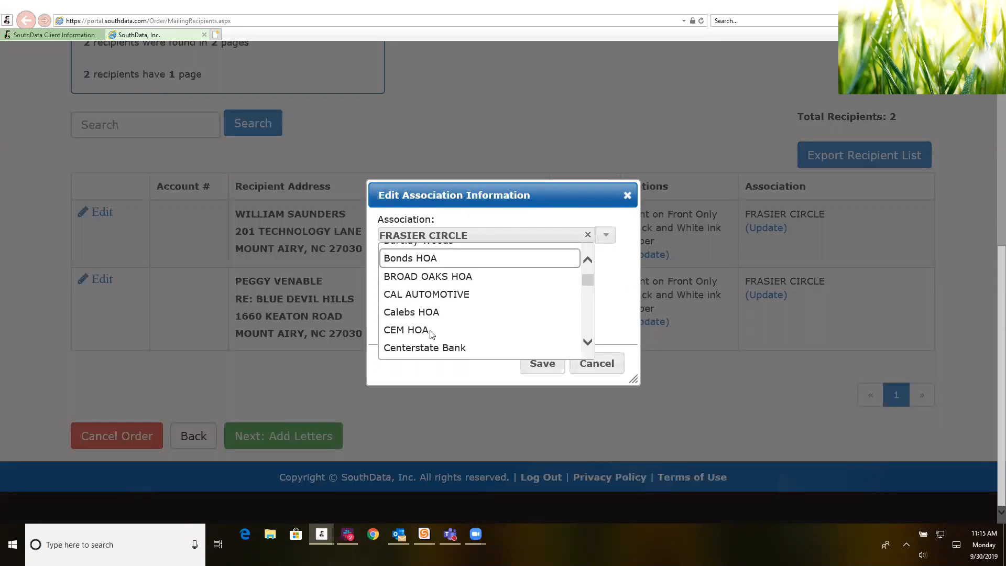
scroll(433, 310, down, 3)
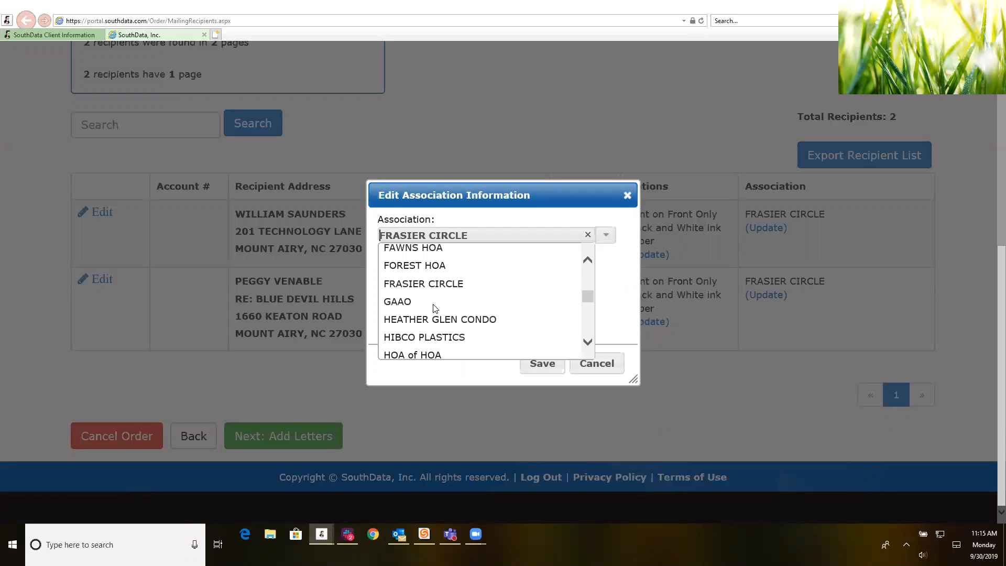
scroll(433, 309, down, 2)
click(451, 268)
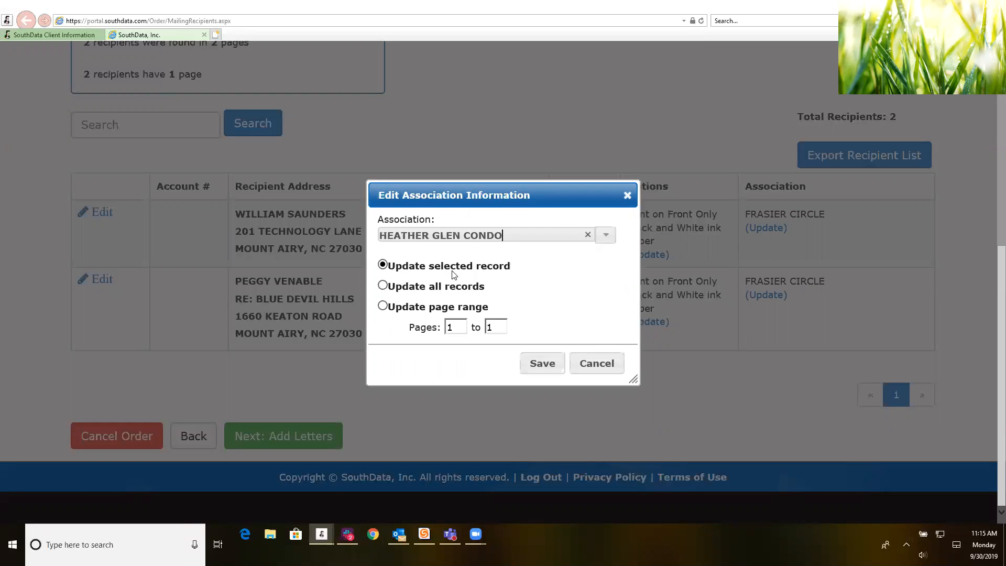
click(552, 366)
scroll(723, 387, down, 7)
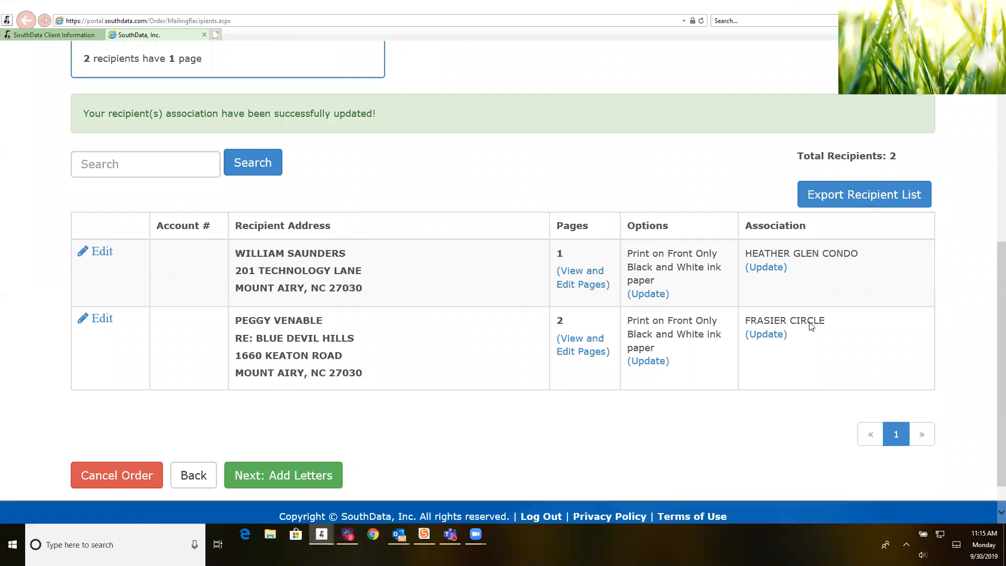
scroll(807, 325, down, 1)
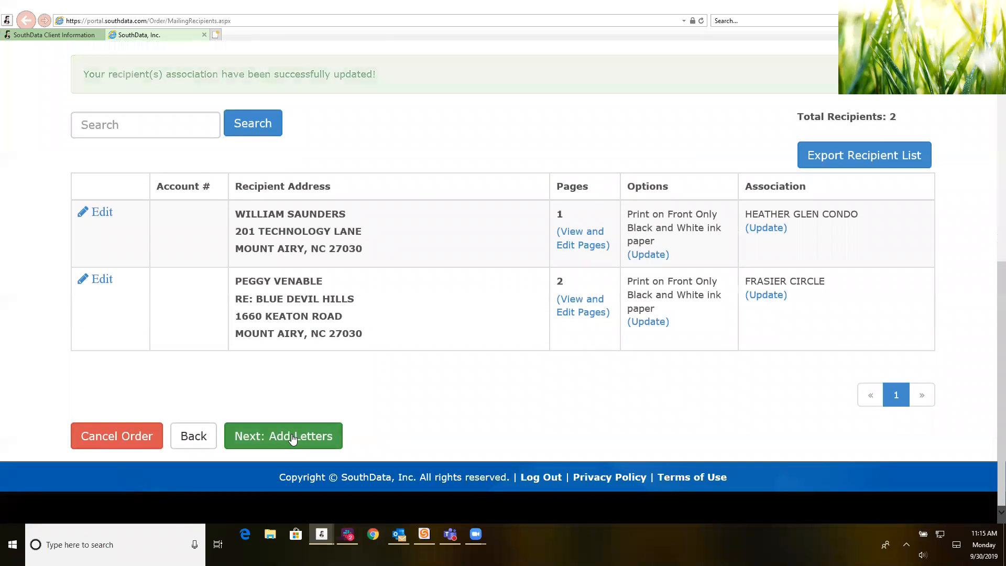
Step: Continue from the two-recipient list to the Order Letters step via Next: Add Letters
click(294, 438)
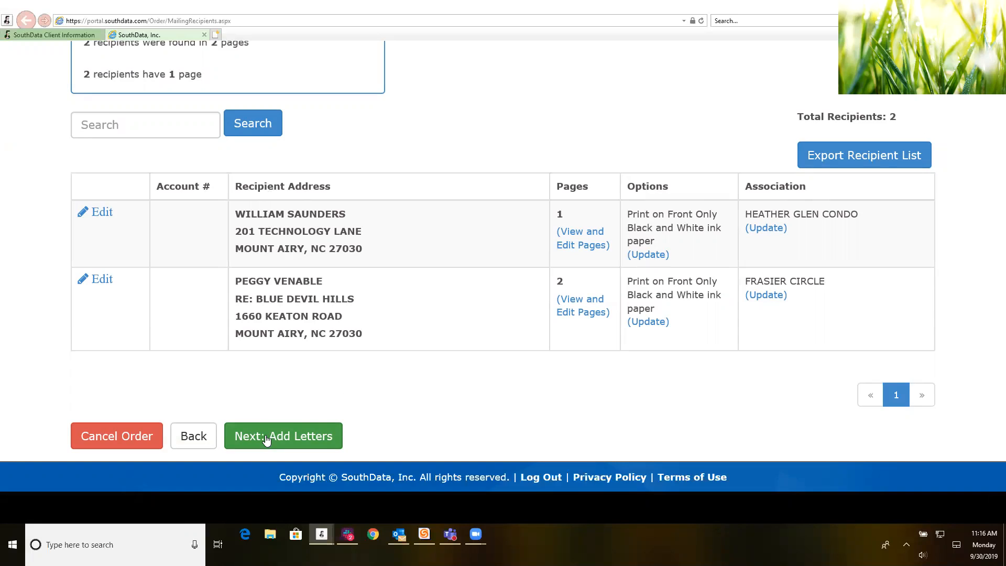
click(266, 438)
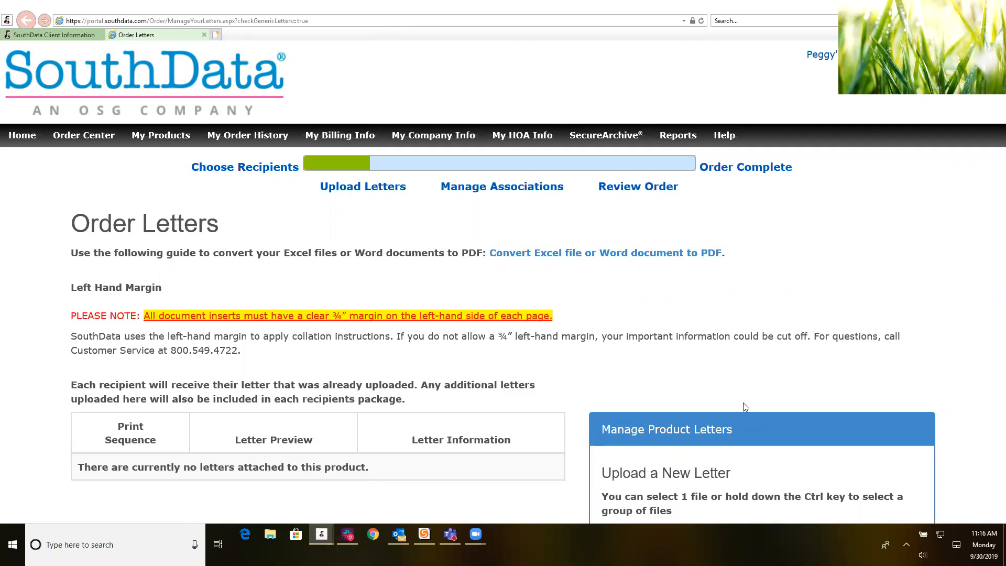
scroll(732, 372, down, 3)
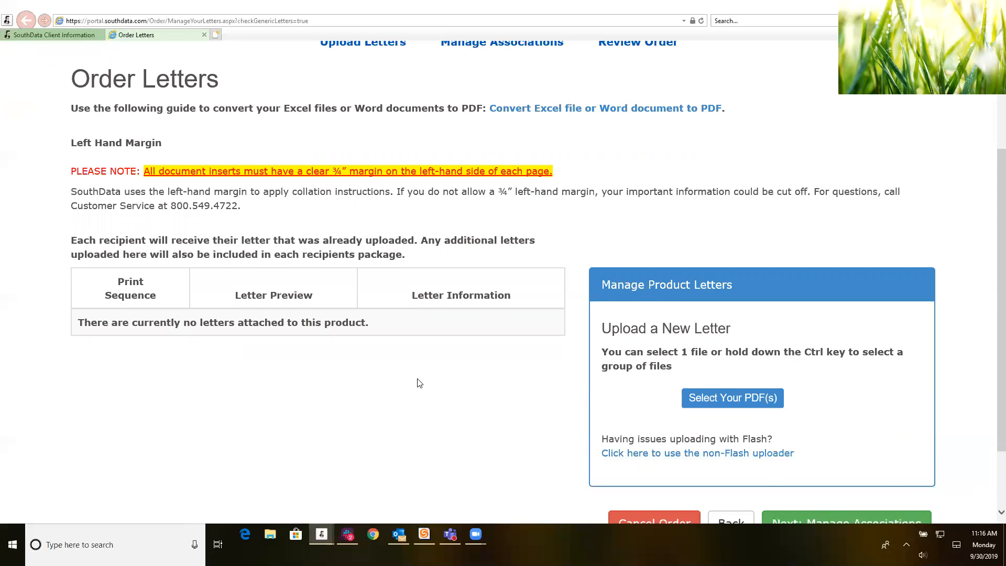
scroll(419, 388, down, 3)
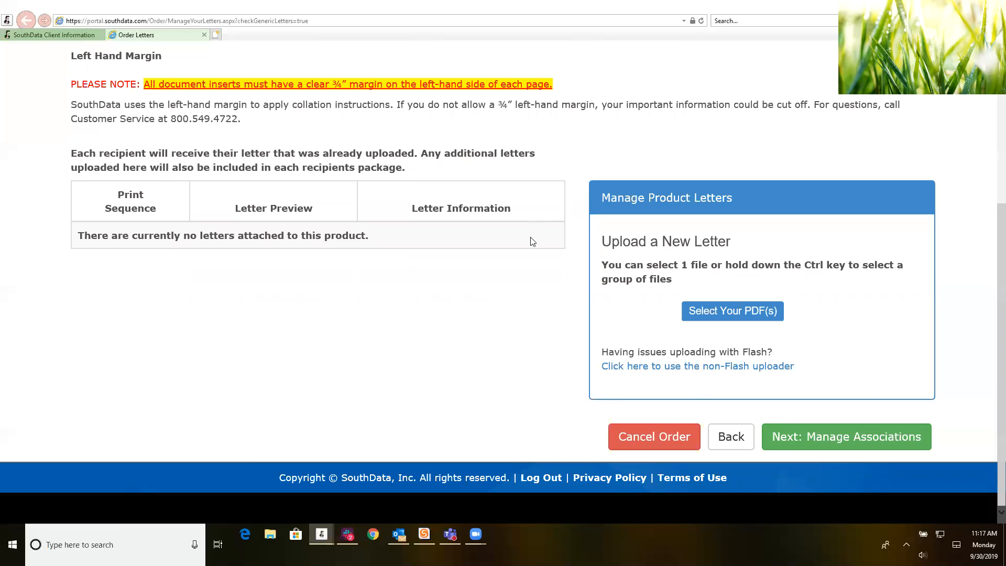
Step: Pass the associations step after checking FRASIER CIRCLE's return address, reaching Review Order
click(852, 431)
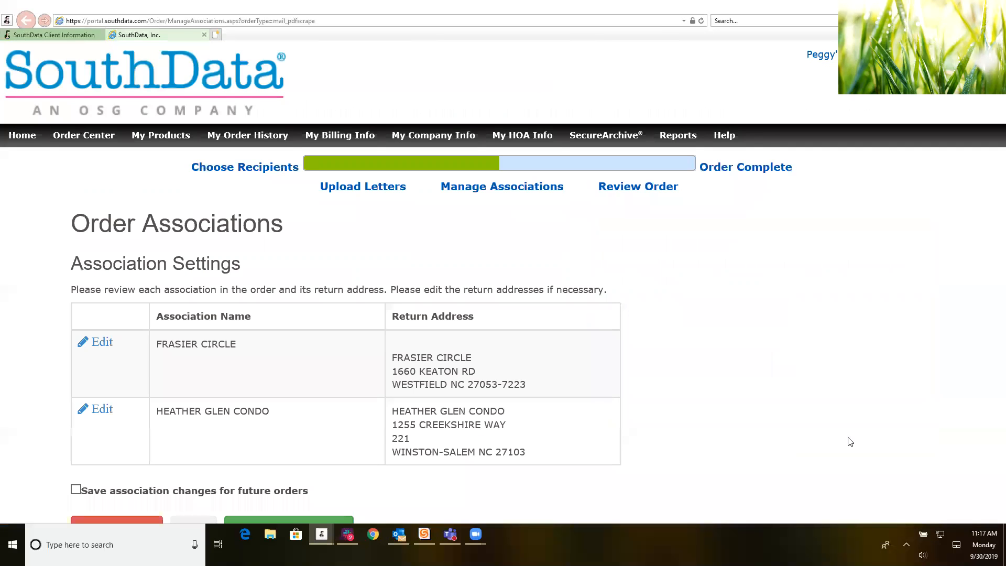
scroll(570, 366, down, 2)
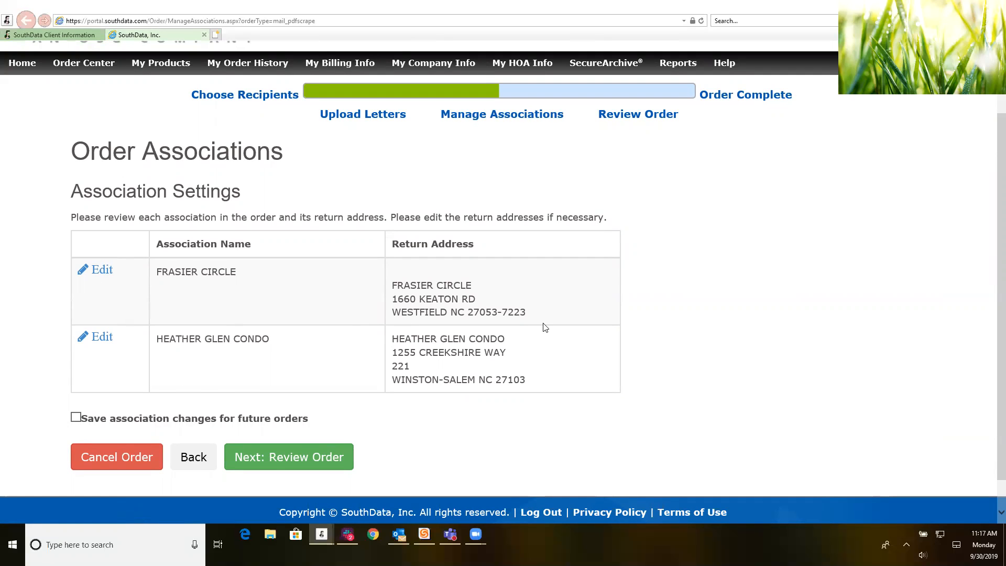
click(101, 271)
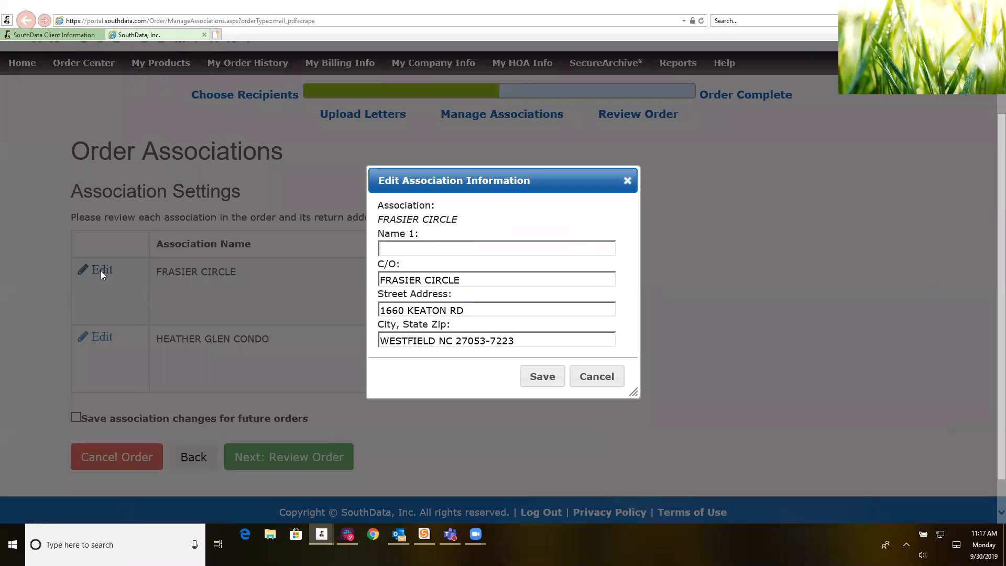
click(627, 181)
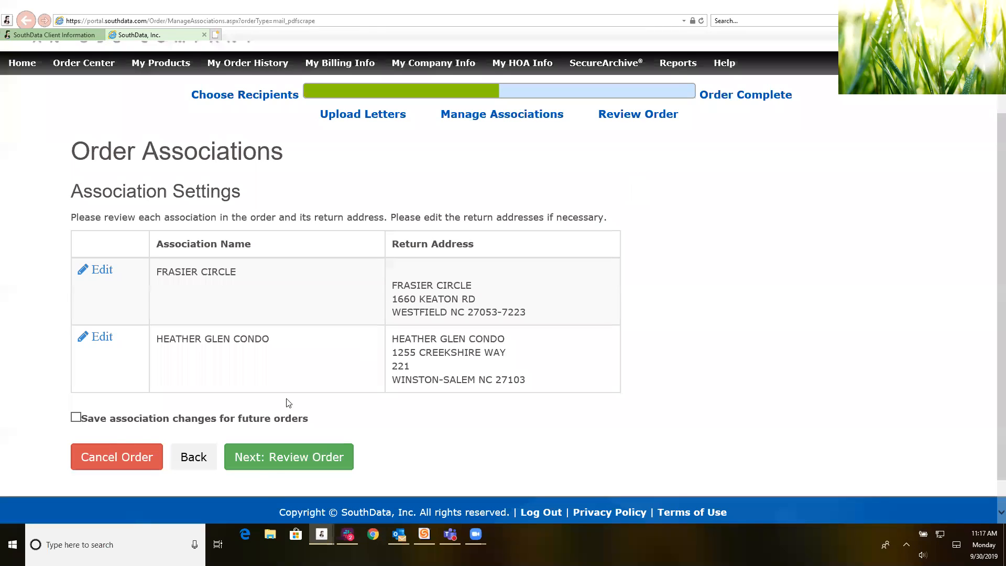
click(287, 469)
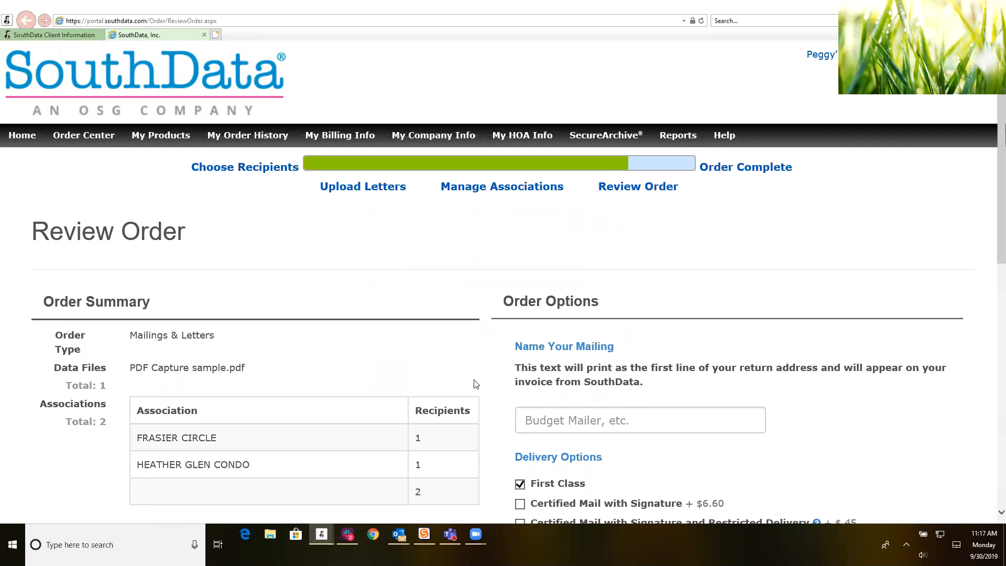
scroll(480, 342, down, 3)
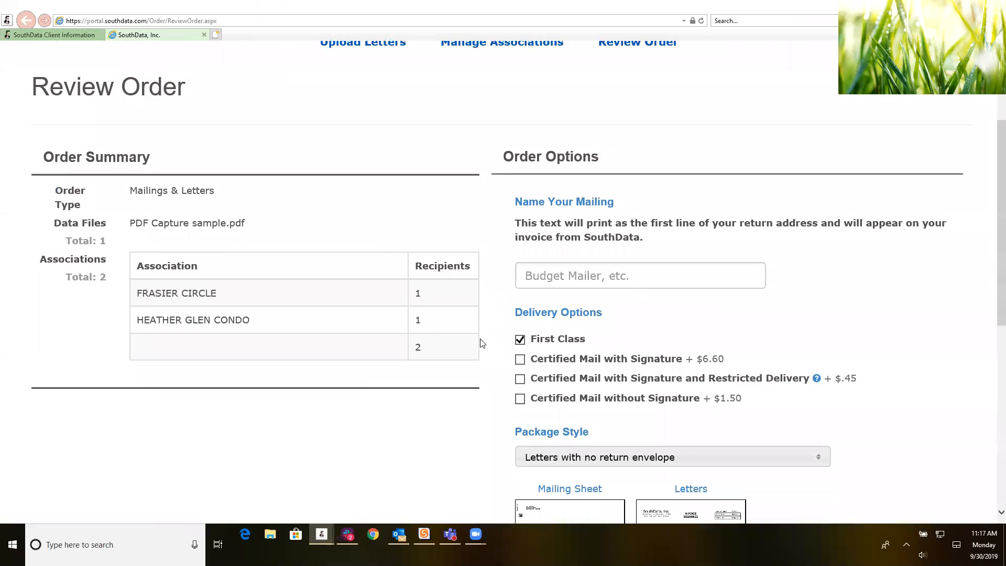
scroll(482, 343, down, 2)
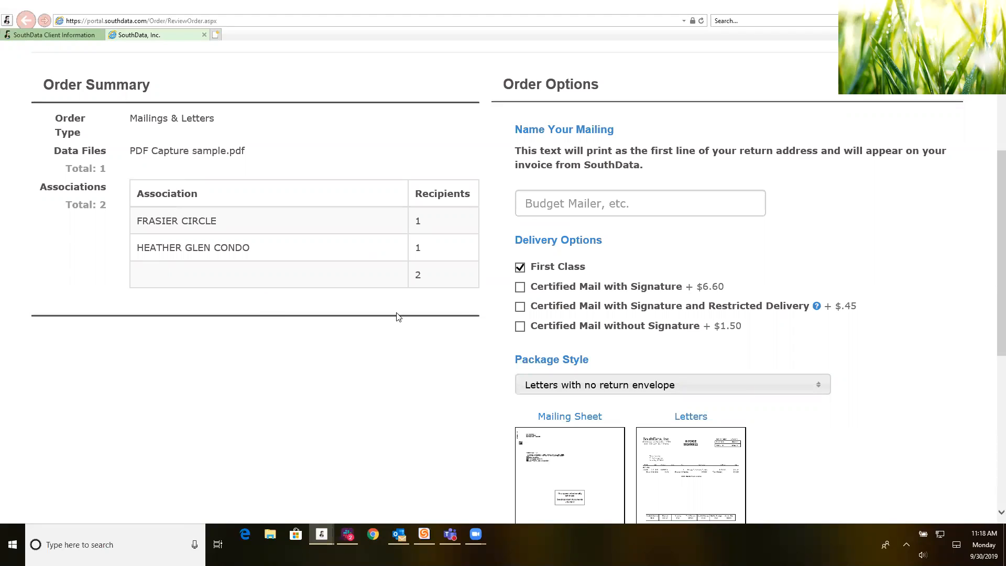
scroll(472, 316, down, 1)
scroll(471, 316, down, 1)
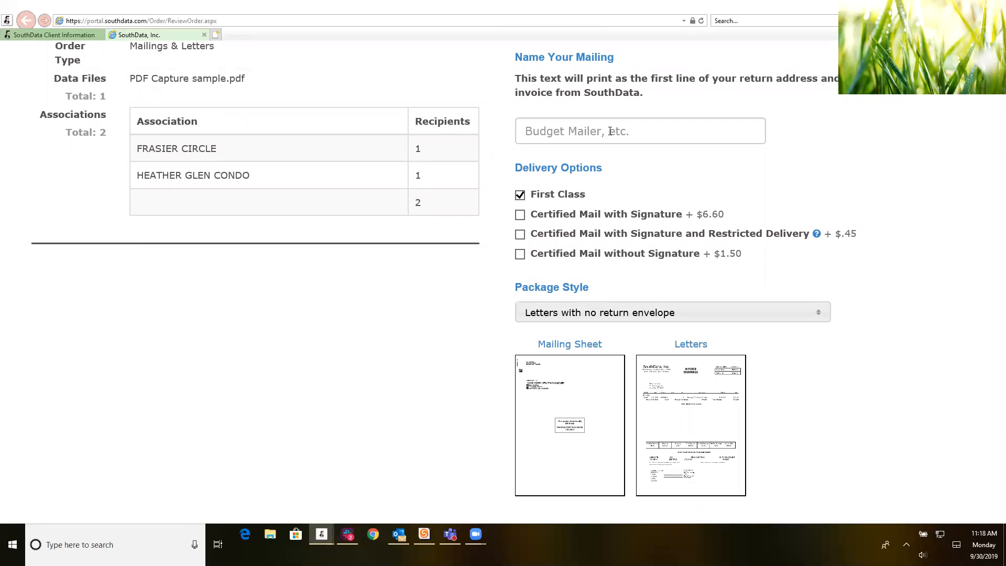
Step: Name the mailing 'Violation Letter' and add Certified Mail with Signature (+$6.60)
click(605, 131)
text(Violation l)
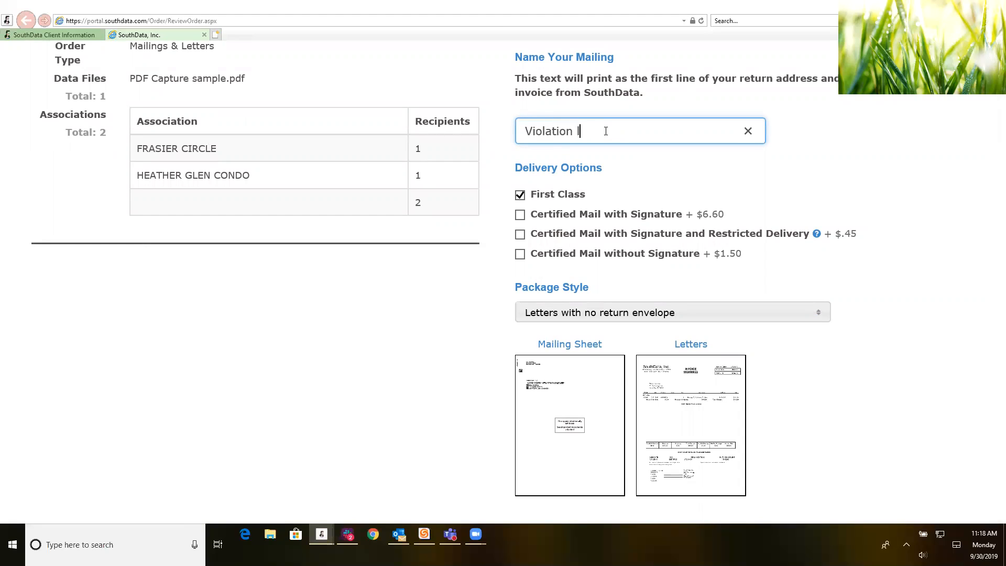
text(Letter)
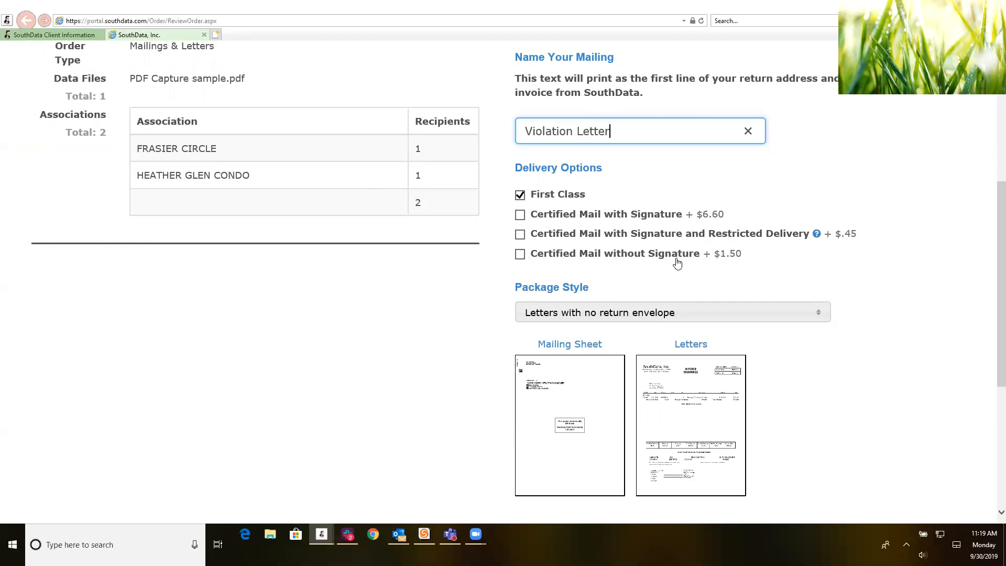
click(521, 216)
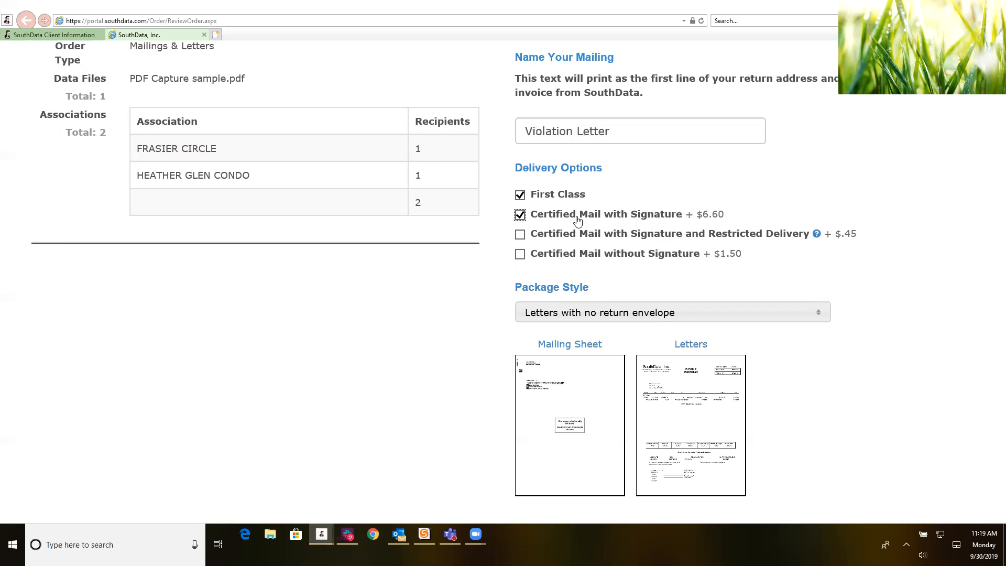
Step: Remove Certified Mail with Signature, keeping First Class as the only delivery option
click(525, 198)
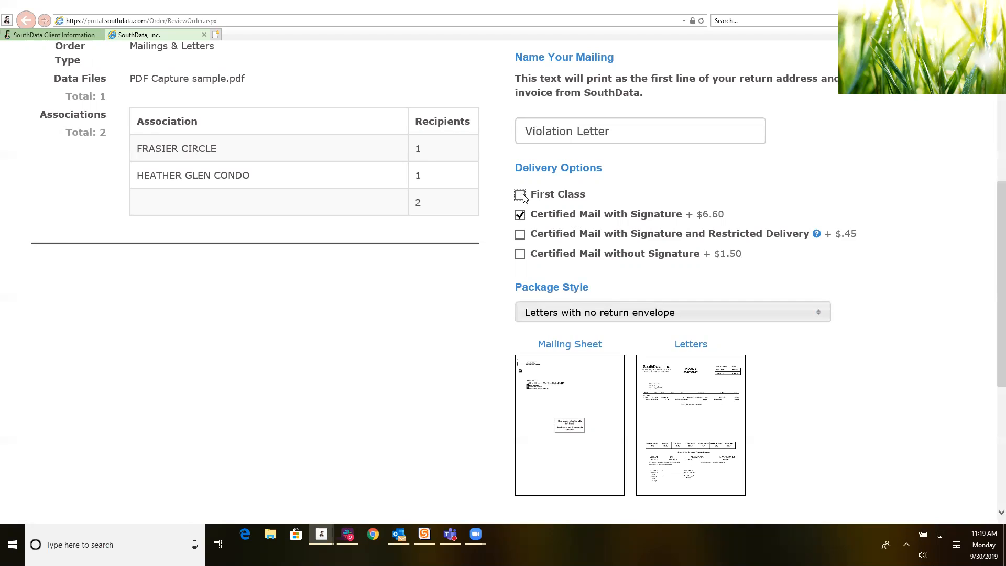
click(521, 196)
click(520, 216)
scroll(752, 331, down, 3)
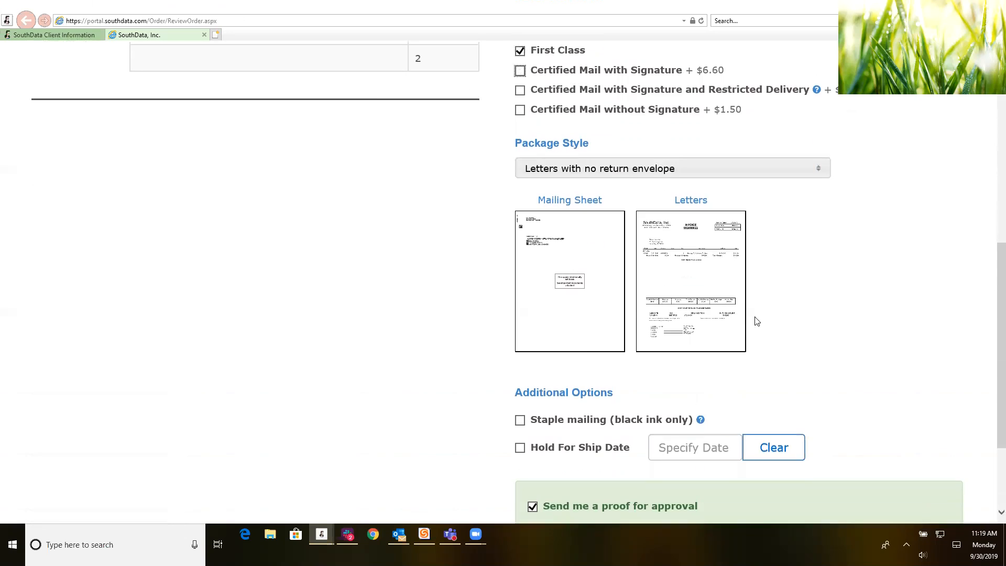
click(818, 170)
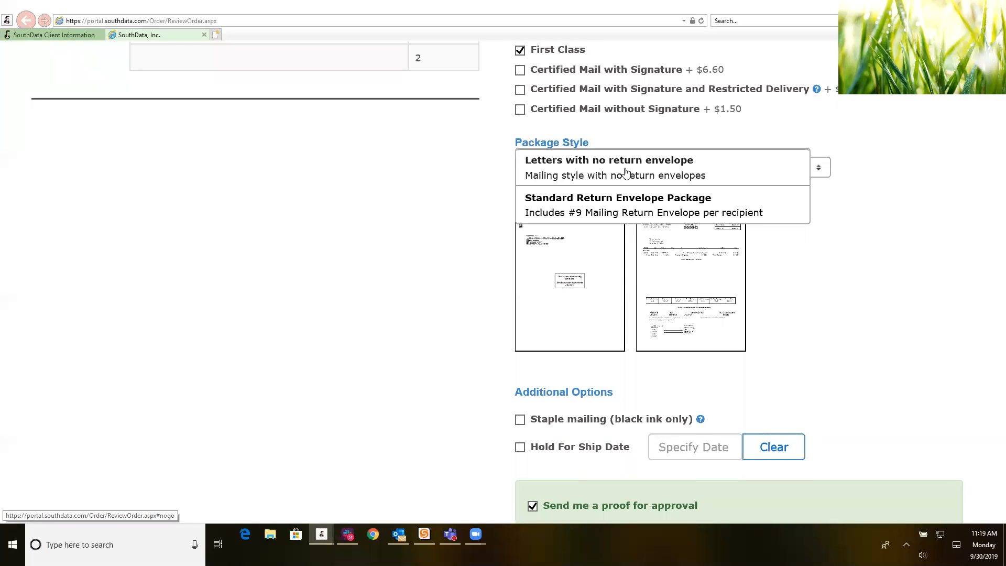
Step: Choose Standard Return Envelope Package and page through its mailing sheet, letter and envelope previews
click(668, 216)
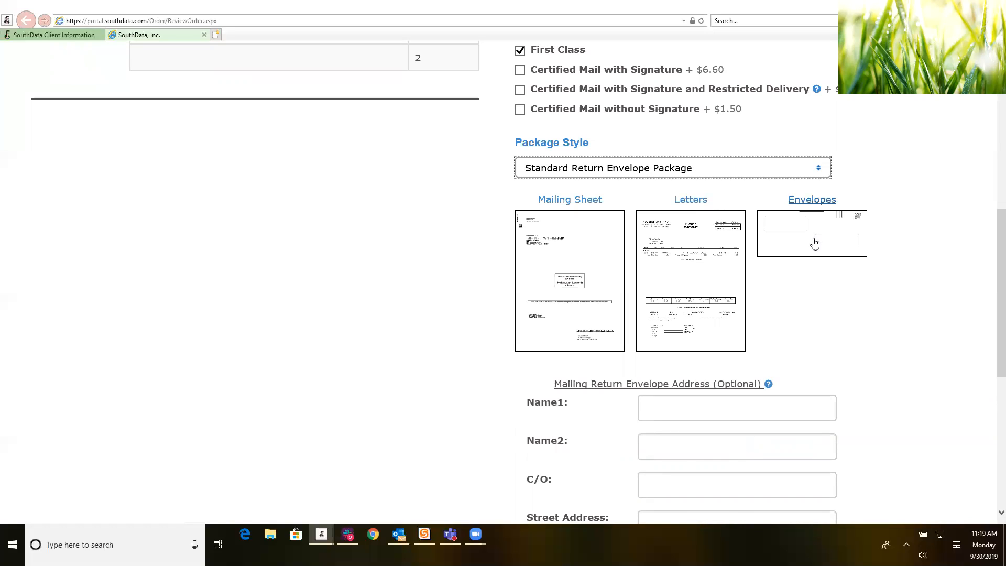
click(548, 303)
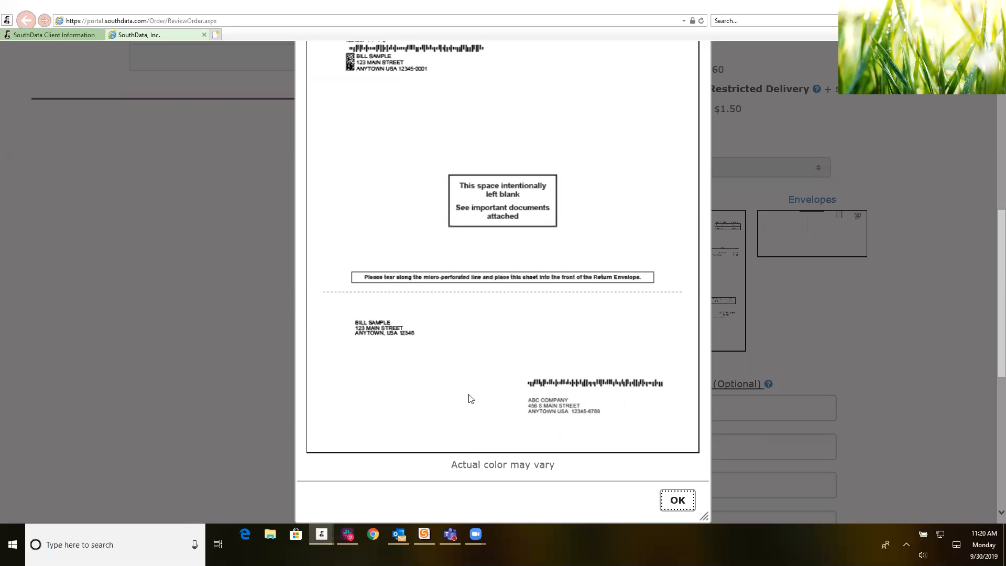
scroll(487, 406, up, 3)
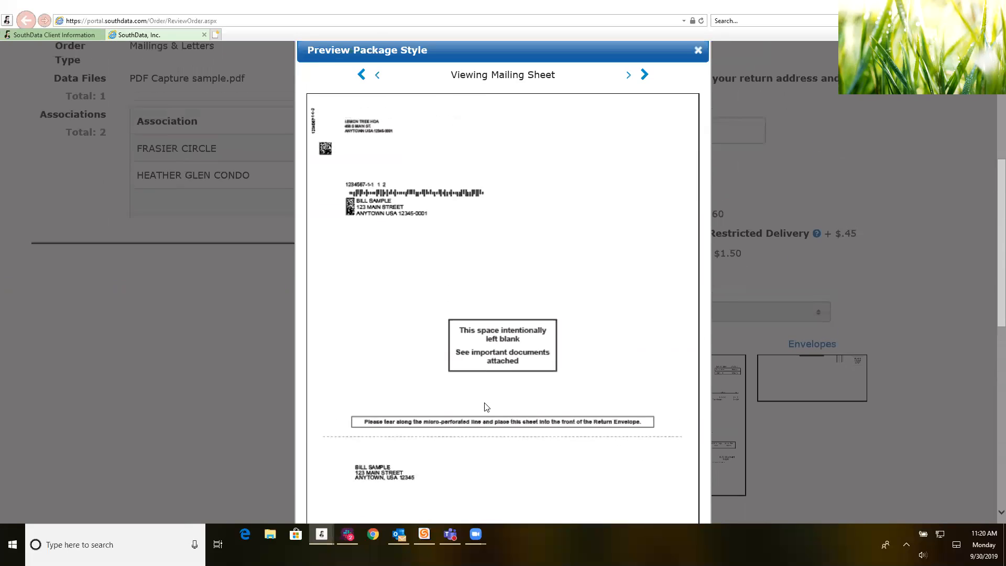
click(628, 75)
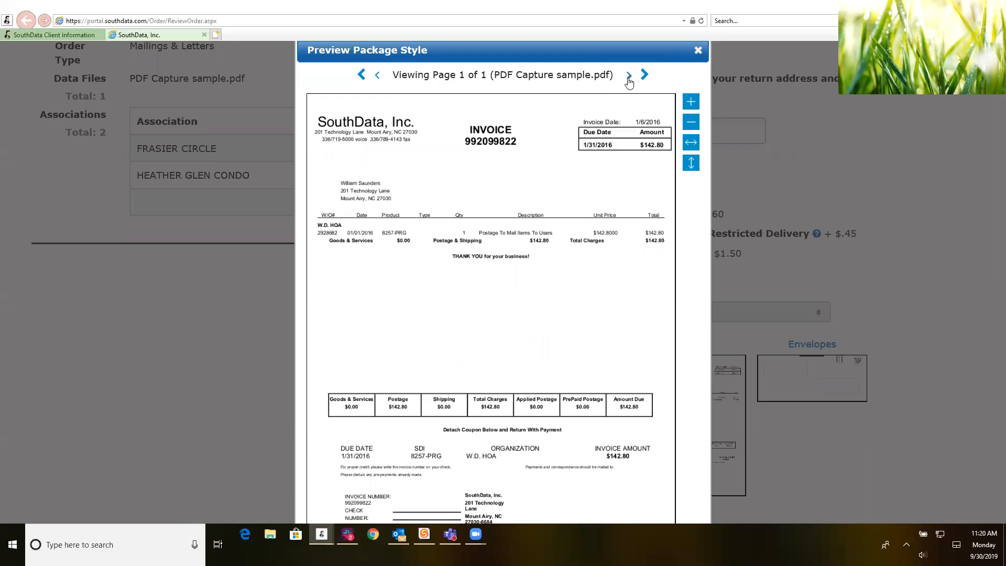
click(629, 76)
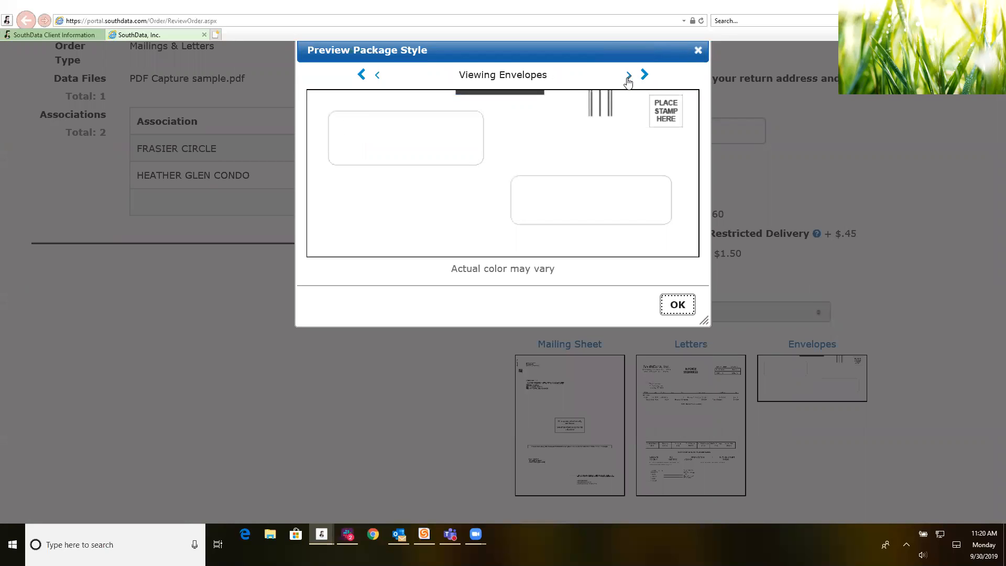
click(698, 51)
scroll(819, 459, down, 10)
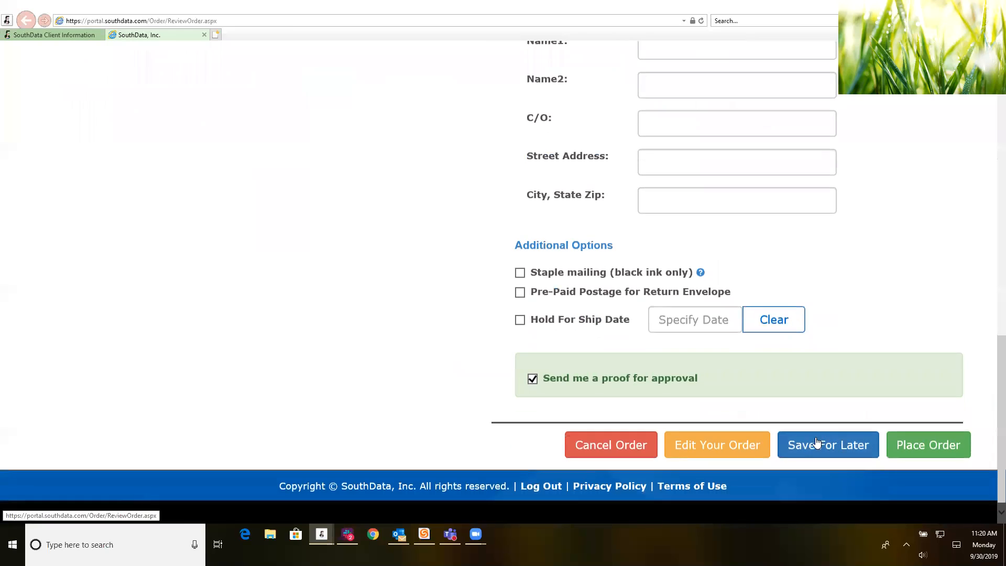
scroll(634, 251, up, 4)
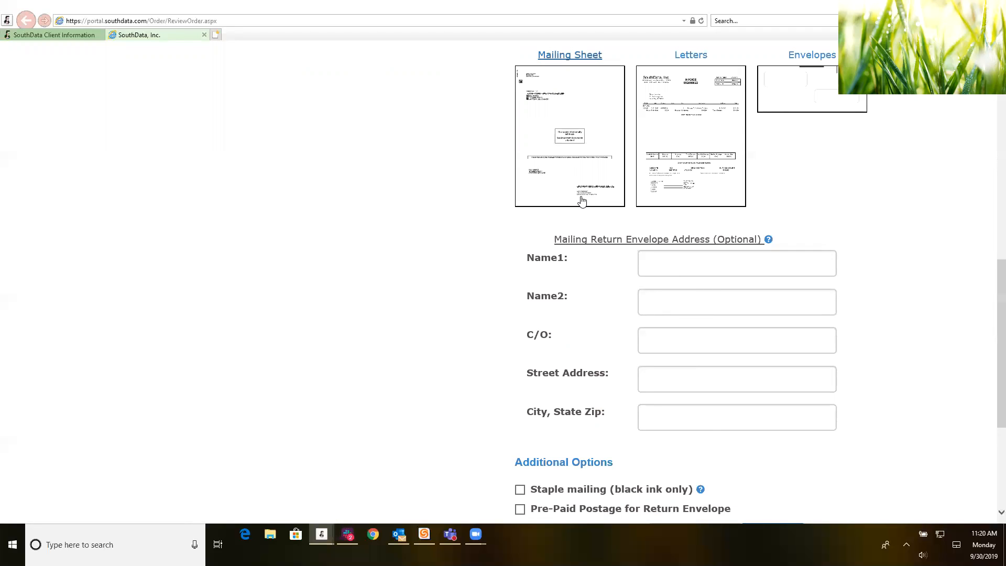
scroll(581, 201, down, 5)
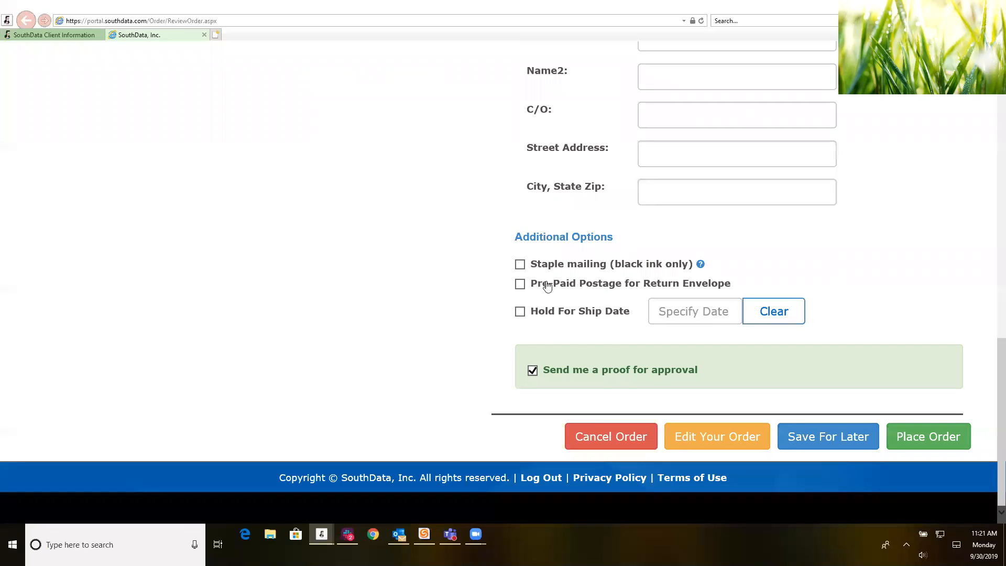
Step: Submit the Violation Letter order with stapling left off, reaching the order-number confirmation
click(520, 265)
click(520, 265)
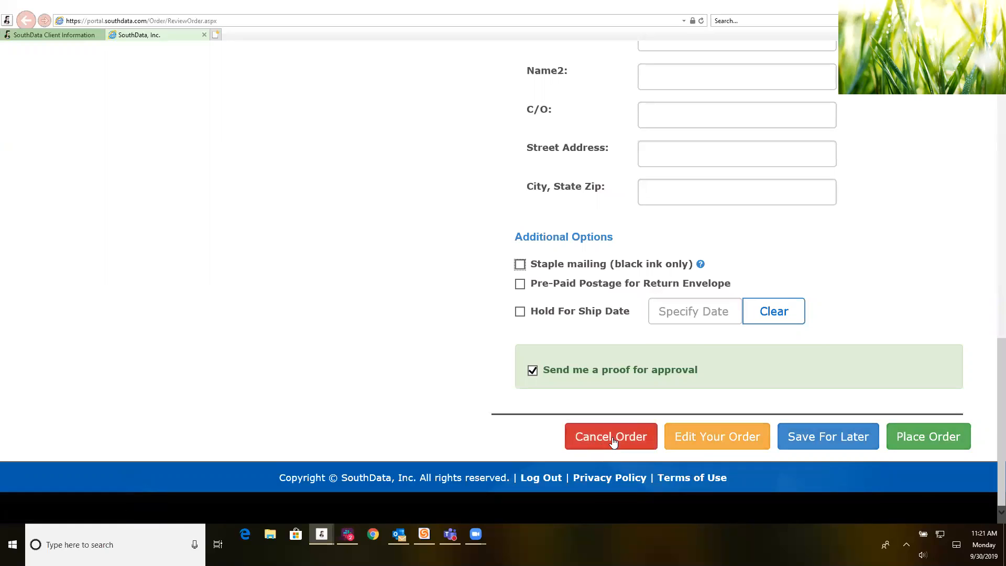
click(938, 442)
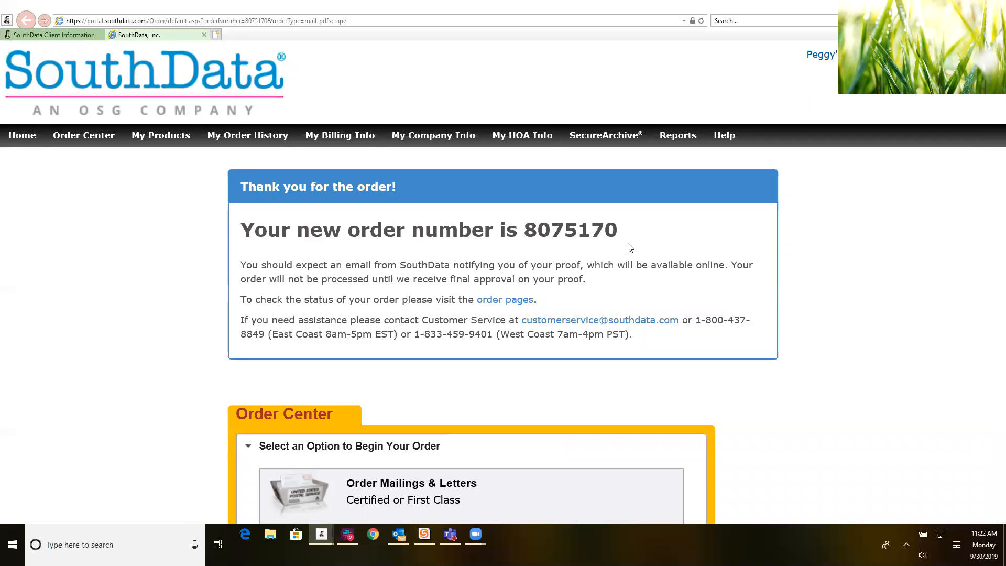
Step: Begin an Order Mailings & Letters order using the Upload Your Data and Letters option
scroll(461, 284, down, 2)
scroll(461, 284, down, 2)
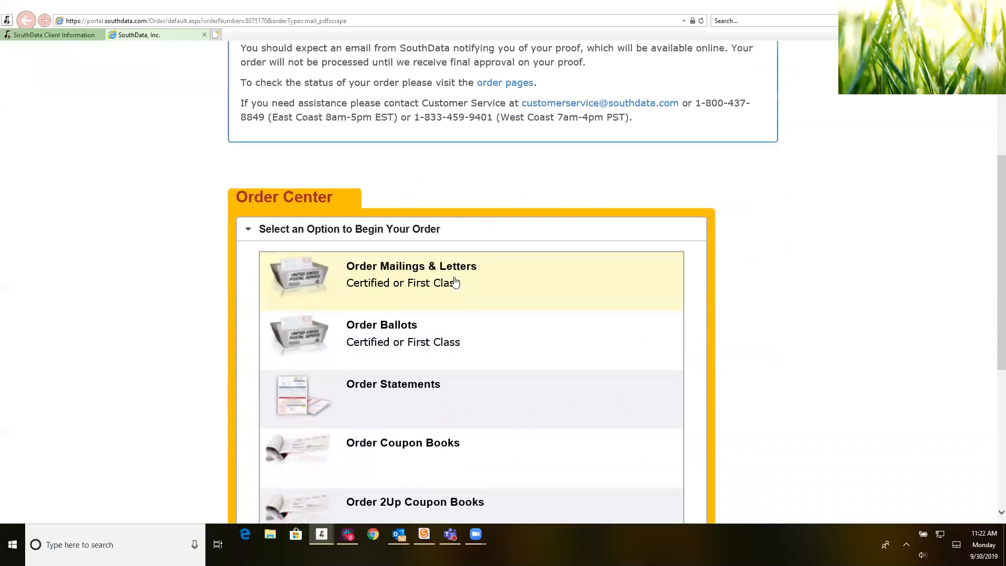
click(375, 282)
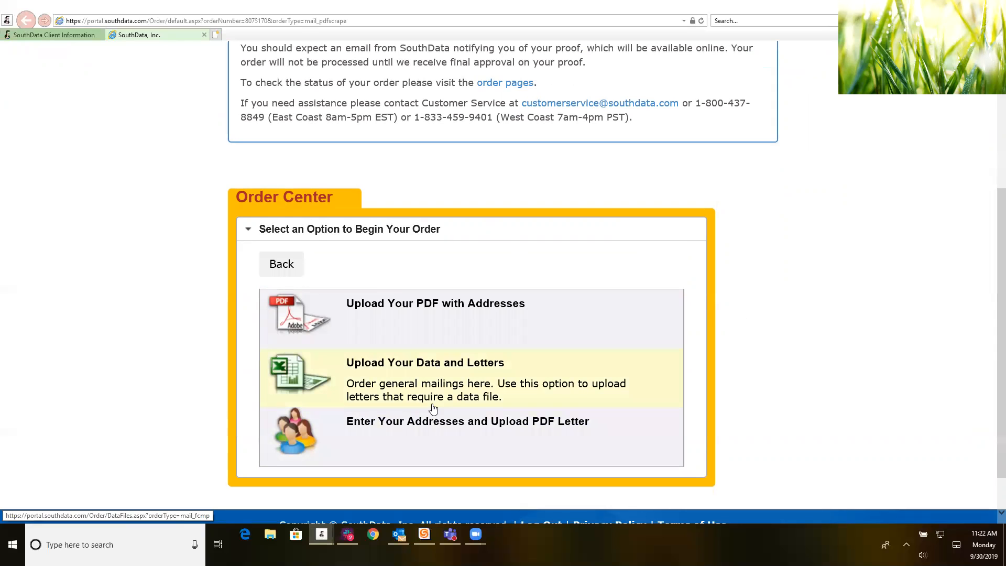
click(341, 379)
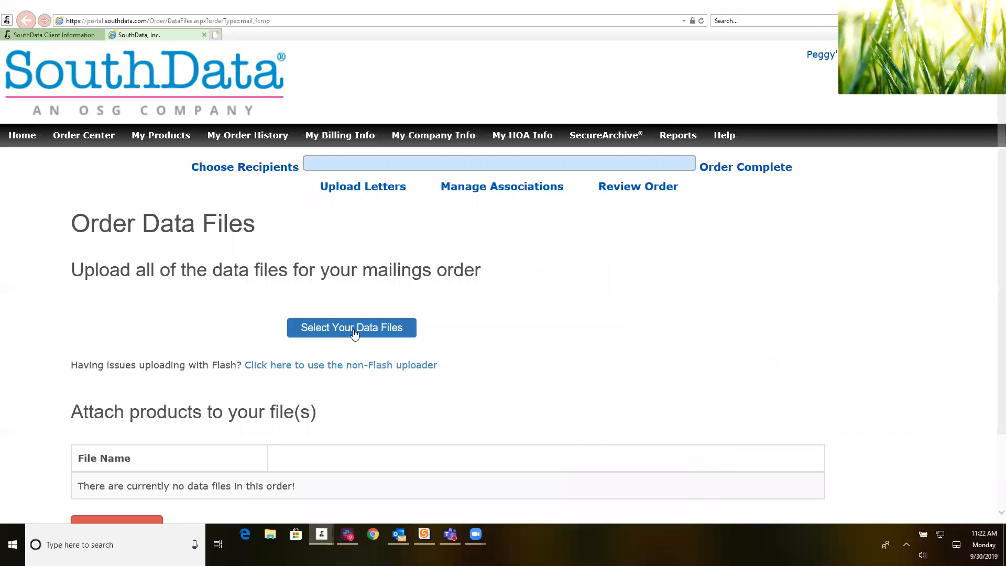
Step: Select and upload the recipient data file through Select Your Data Files
click(354, 333)
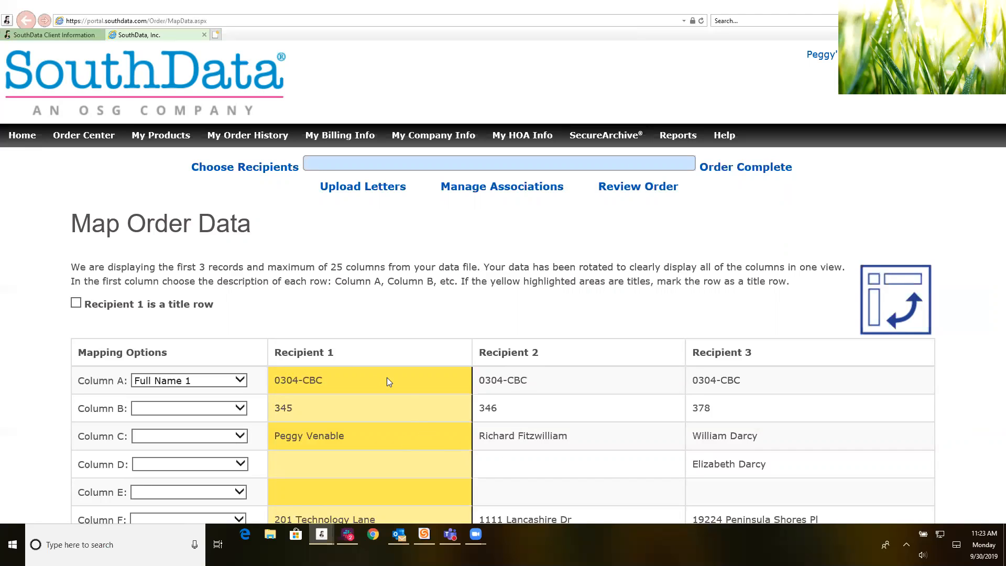
scroll(336, 341, down, 5)
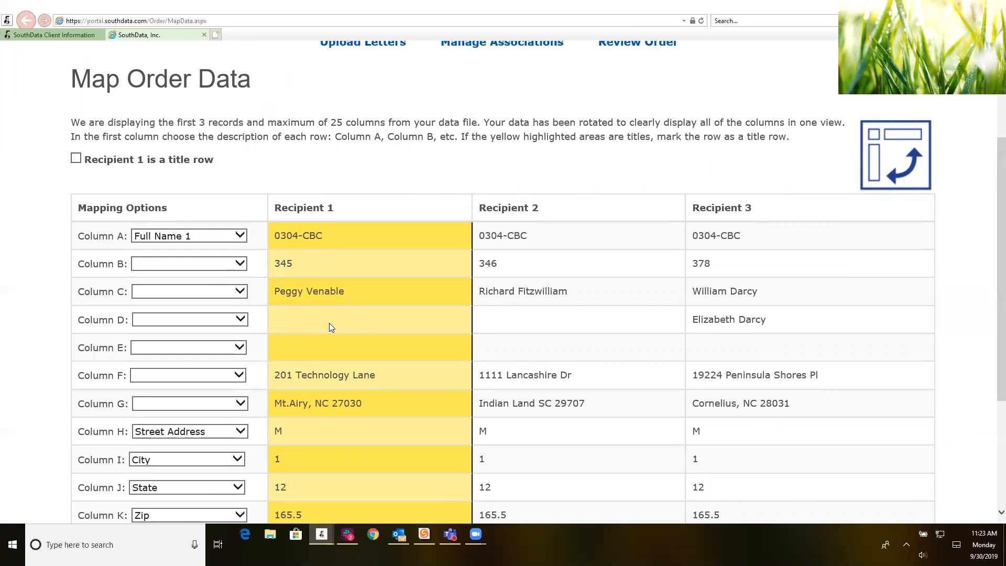
scroll(330, 325, down, 3)
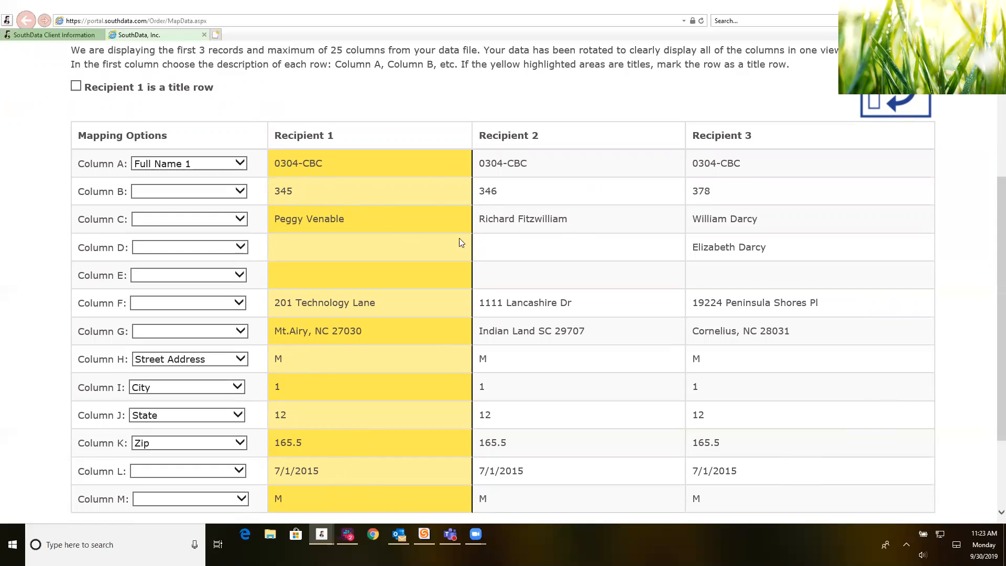
Step: Clear Column A's mapping, and map Column C to Full Name 1 and Column D to Full Name 2
click(247, 164)
scroll(157, 147, up, 1)
click(157, 143)
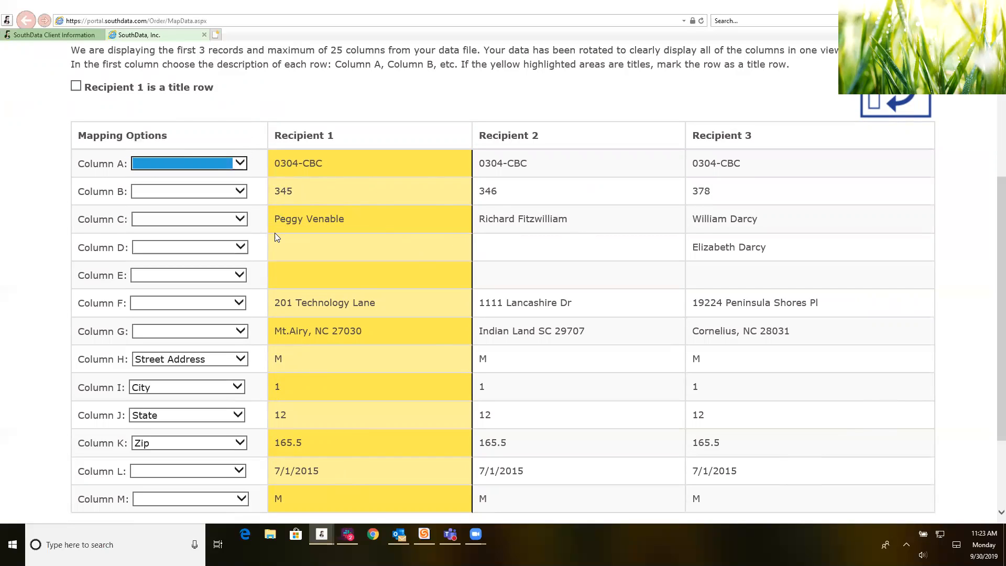
click(240, 219)
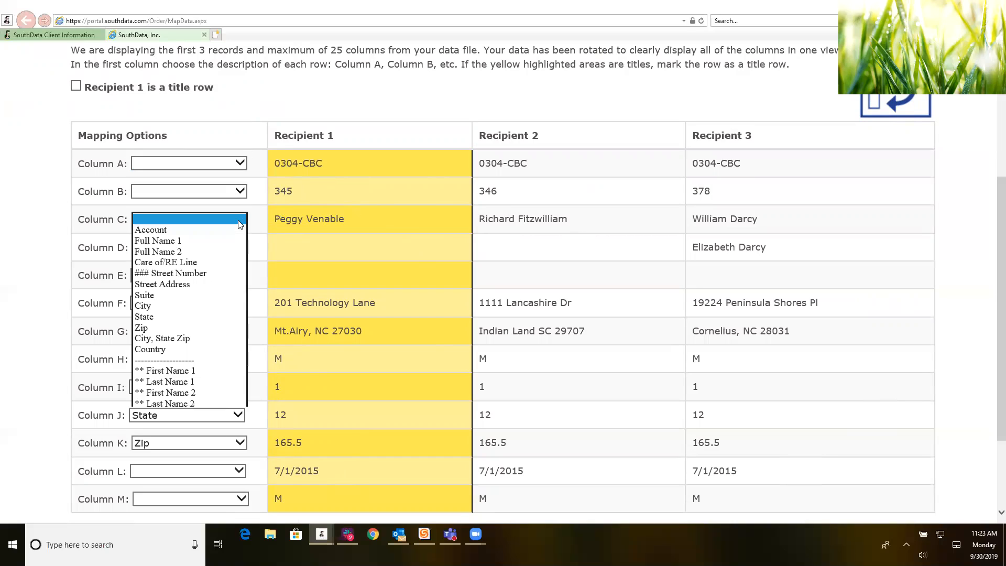
click(185, 241)
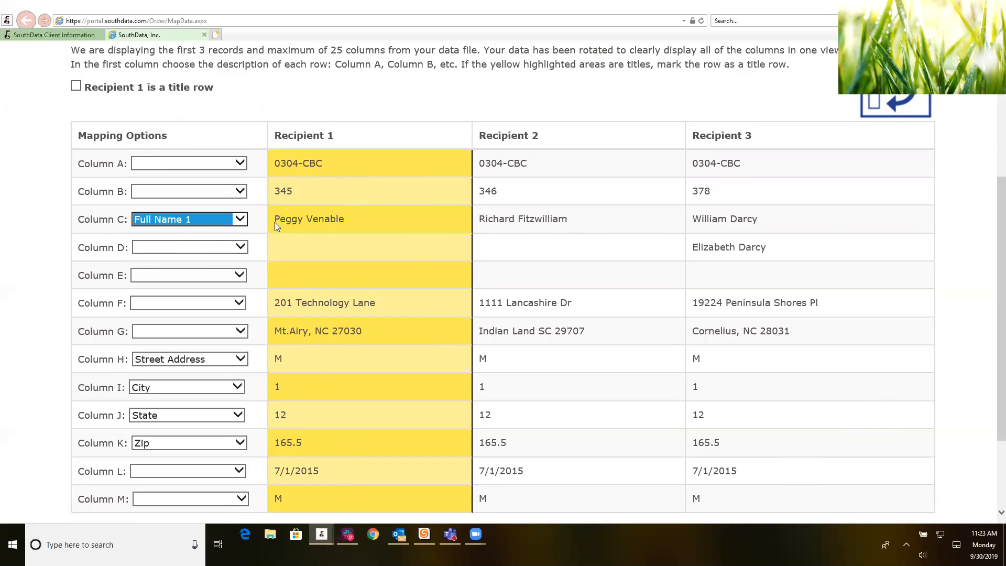
click(241, 247)
click(184, 281)
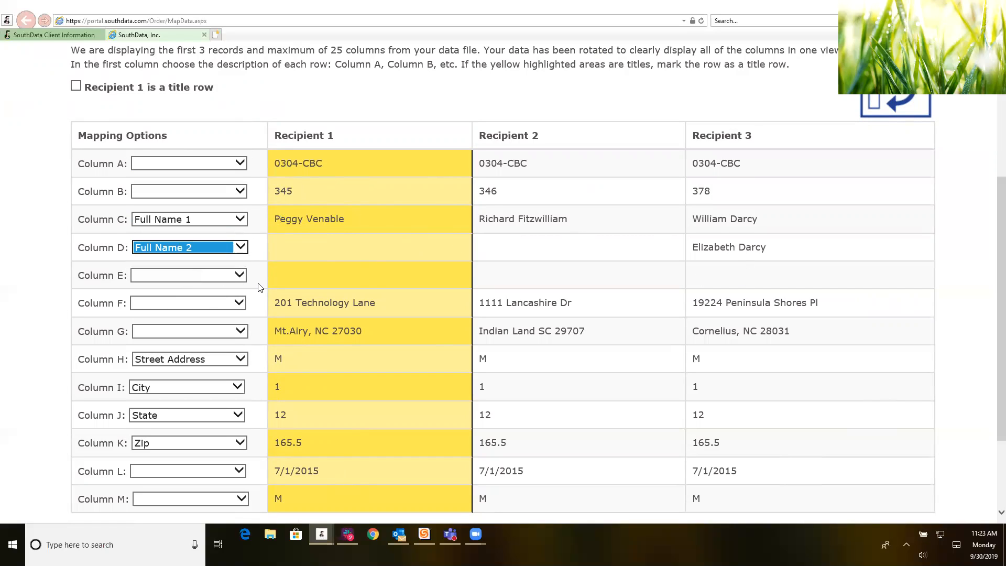
Step: Map Column F to Street Address, moving it from Column H, and Column G to City, State Zip
click(239, 303)
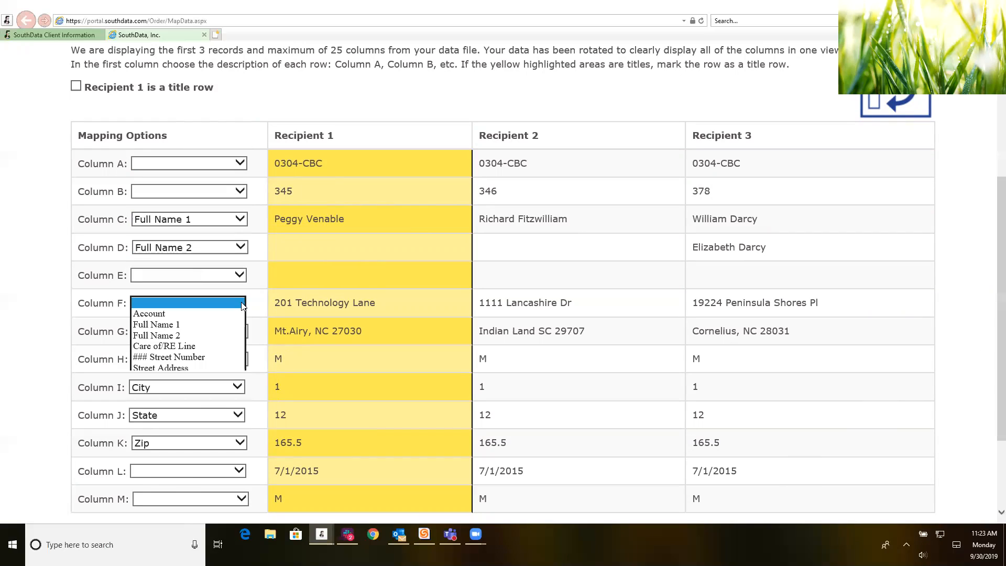
click(186, 367)
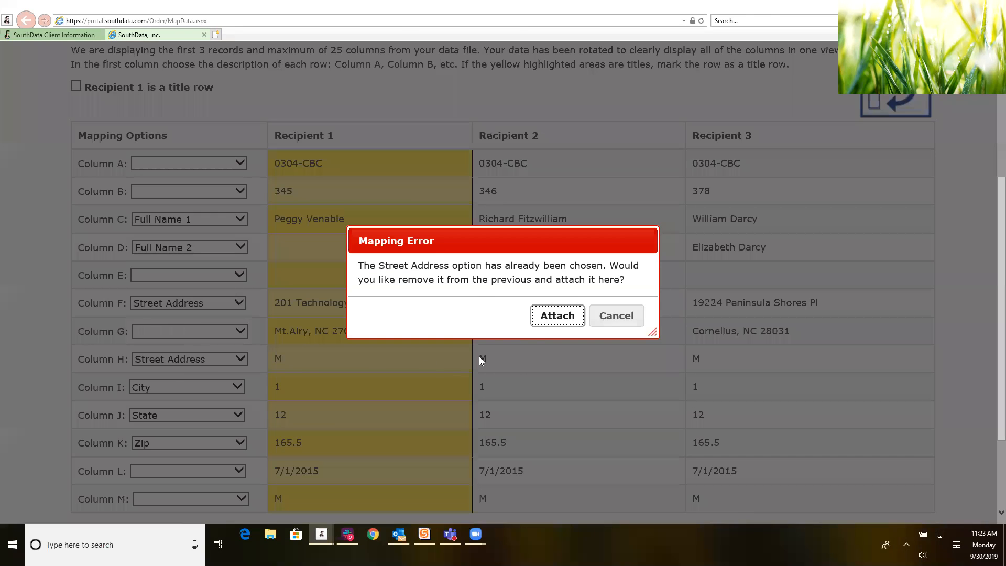
click(554, 317)
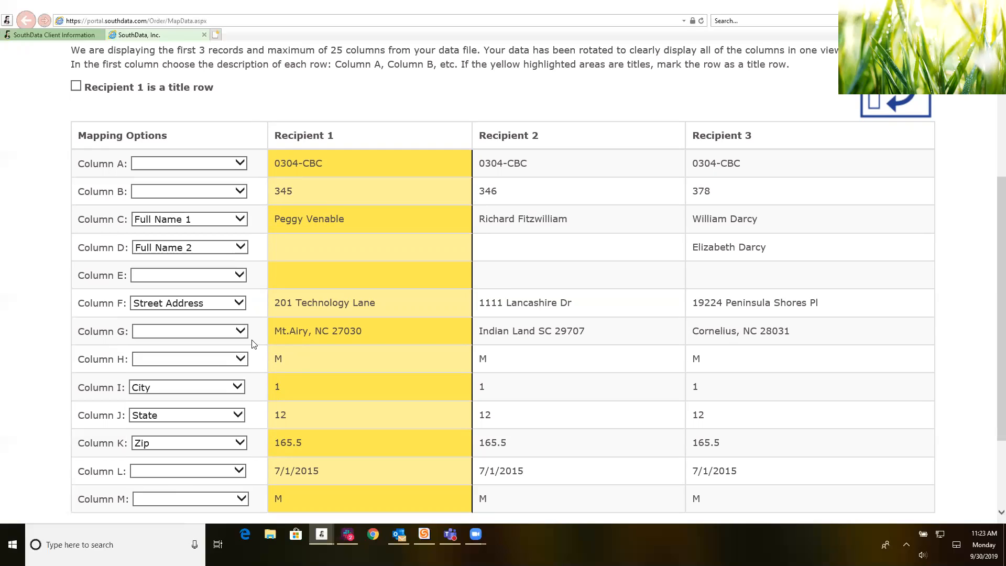
click(241, 331)
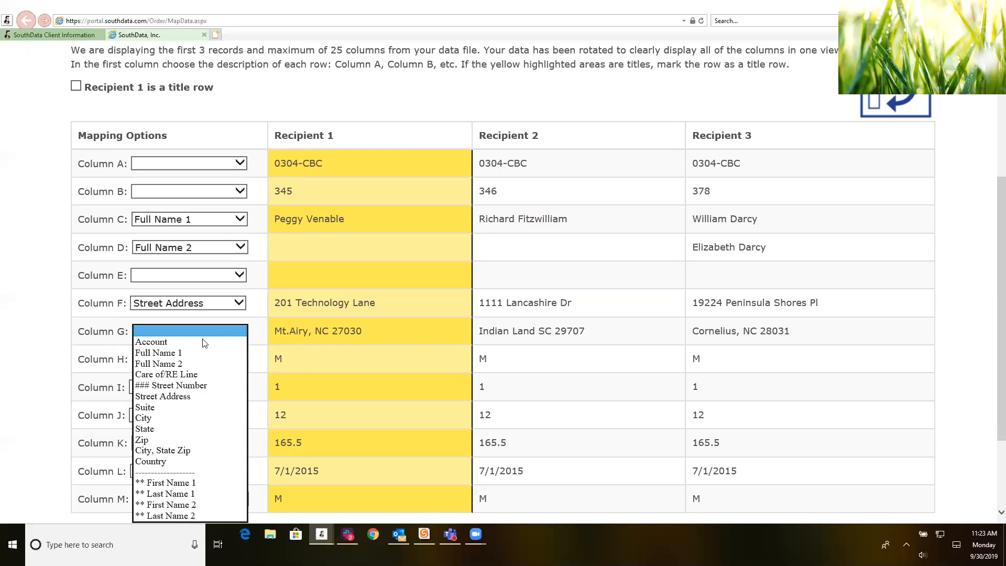
click(167, 452)
Step: Clear the City, State and Zip mappings from Columns I, J and K, then submit for processing
click(236, 387)
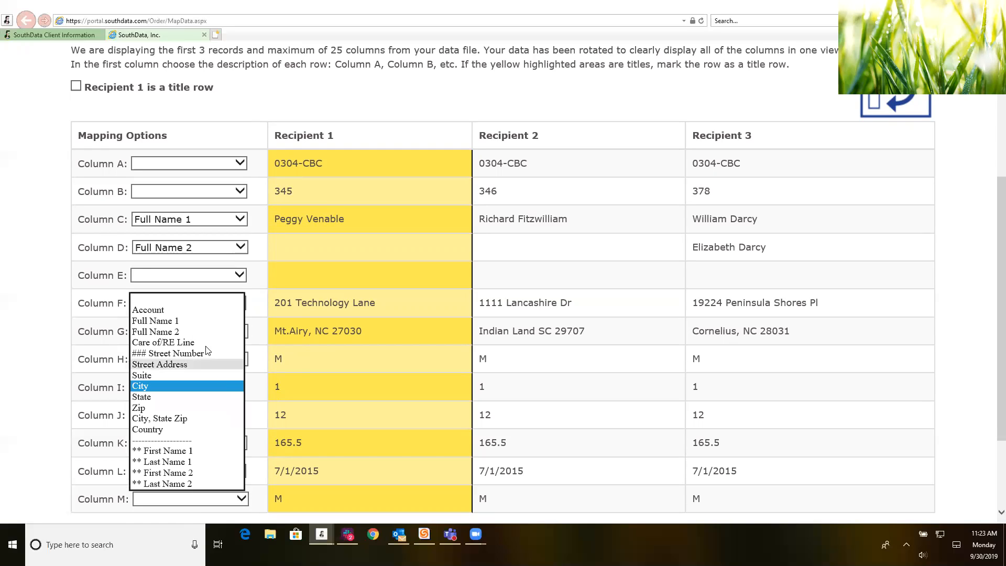
click(173, 299)
click(204, 415)
click(177, 316)
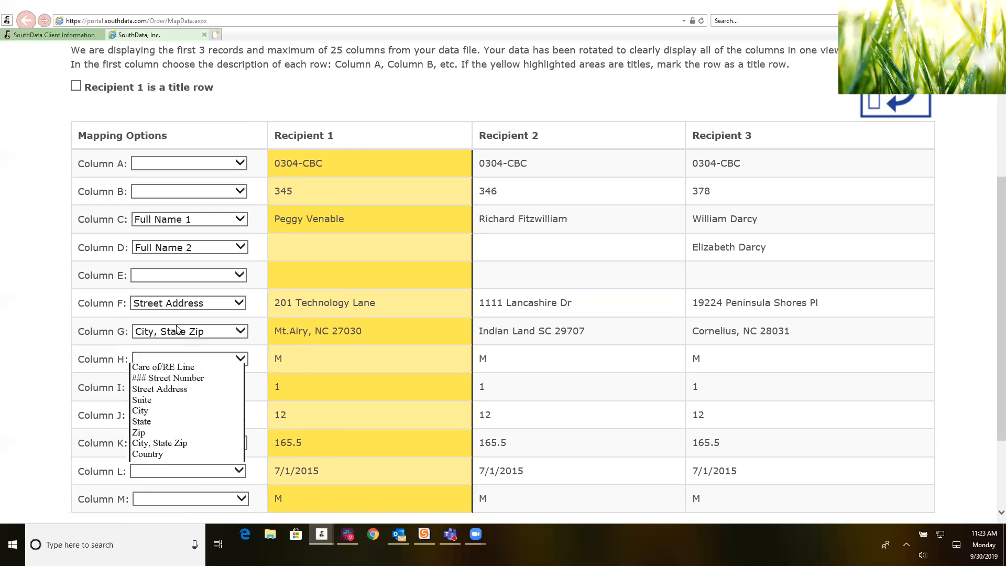
click(188, 443)
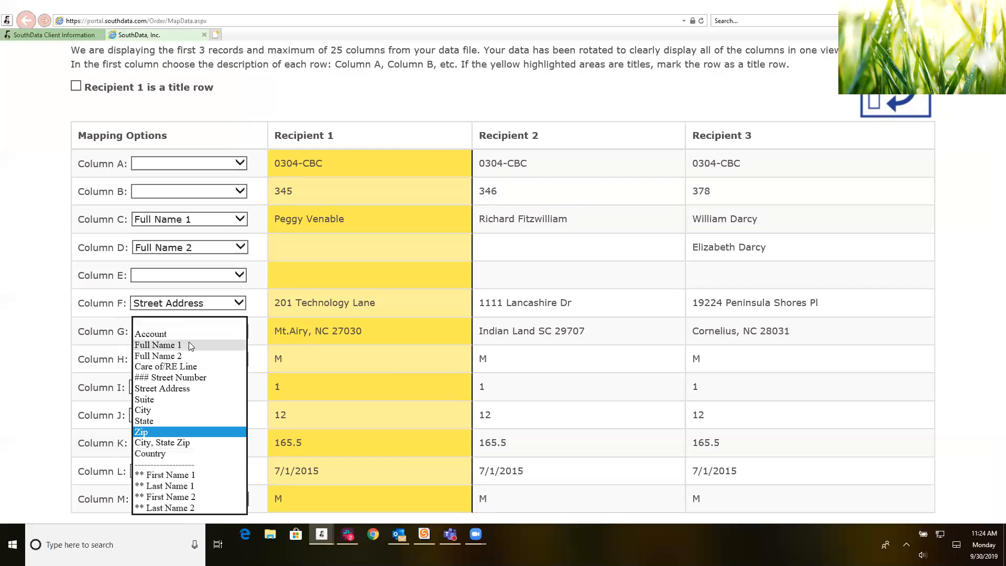
click(176, 327)
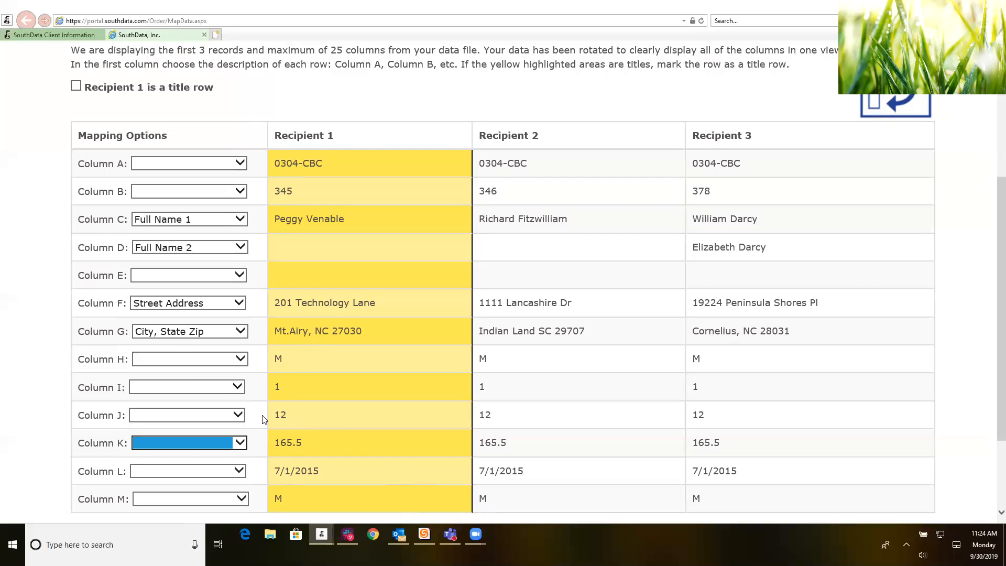
scroll(264, 418, down, 3)
click(306, 437)
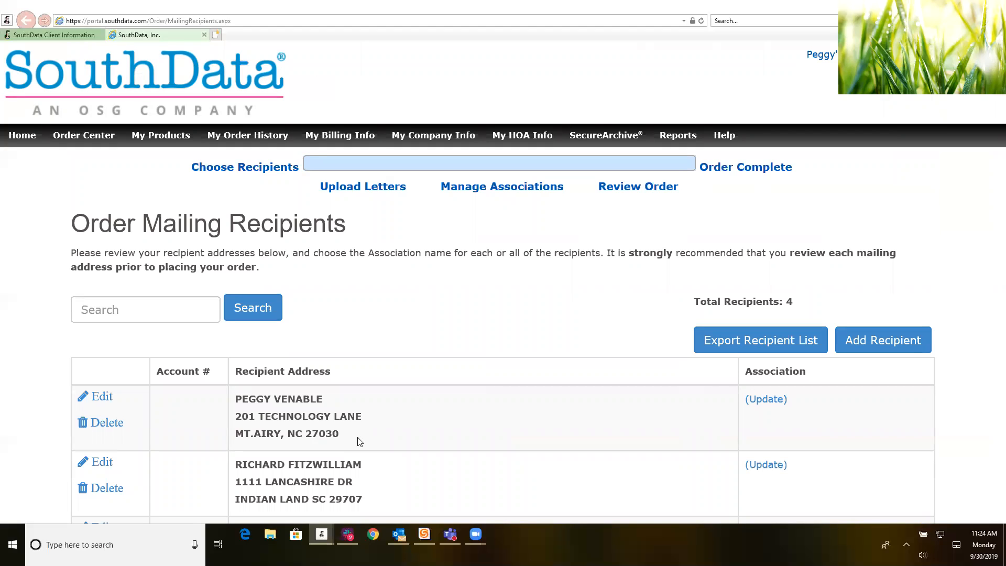
Step: Set the association to FRASIER CIRCLE, apply it to all four recipients, and save
scroll(493, 405, down, 4)
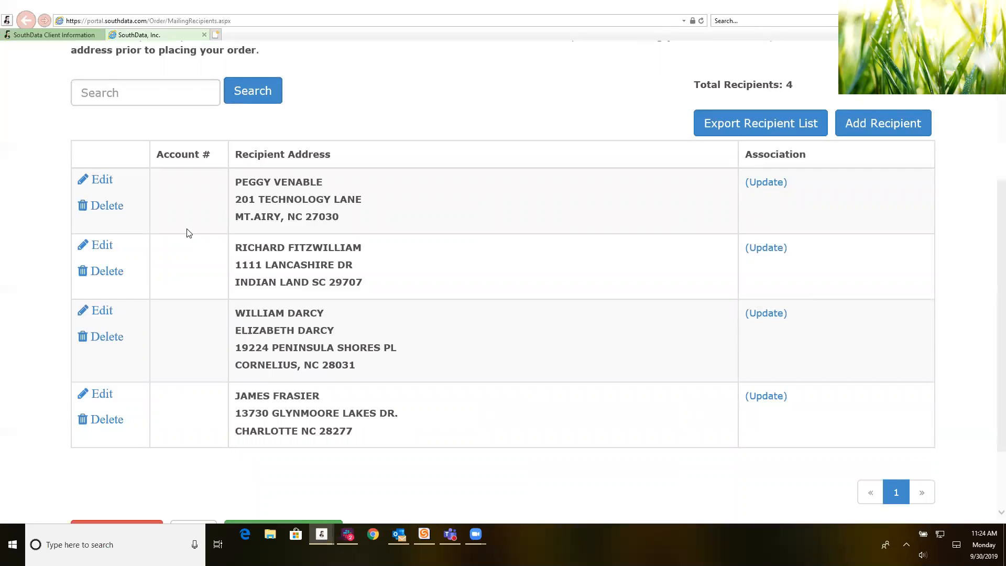
click(760, 187)
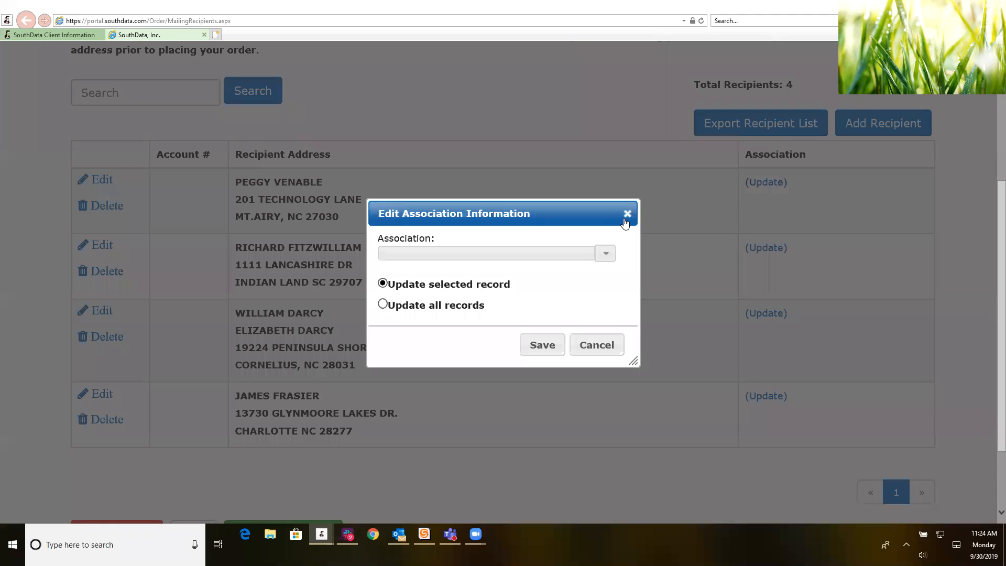
click(603, 255)
scroll(565, 307, down, 5)
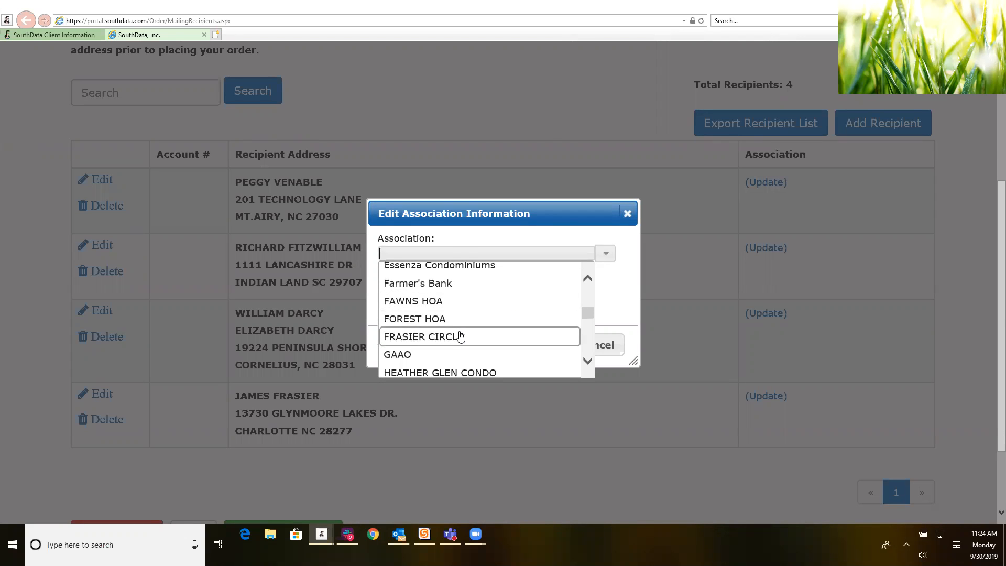
click(461, 336)
click(382, 304)
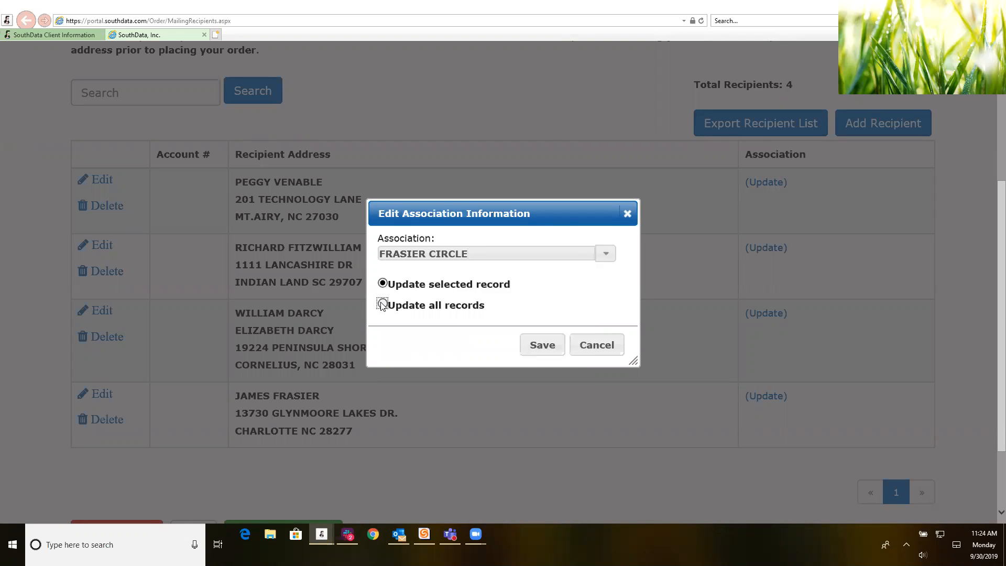
click(533, 347)
scroll(540, 360, down, 7)
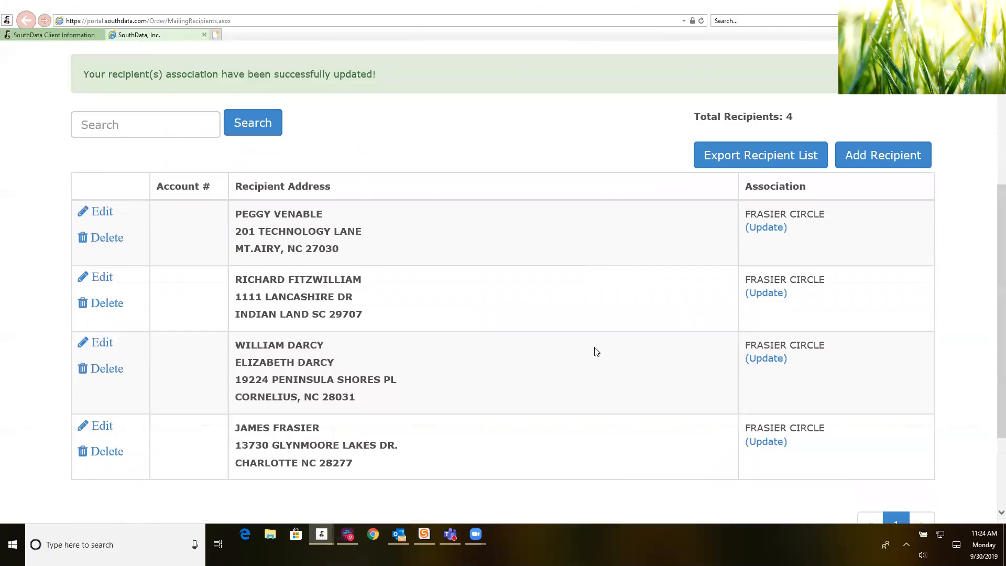
click(242, 430)
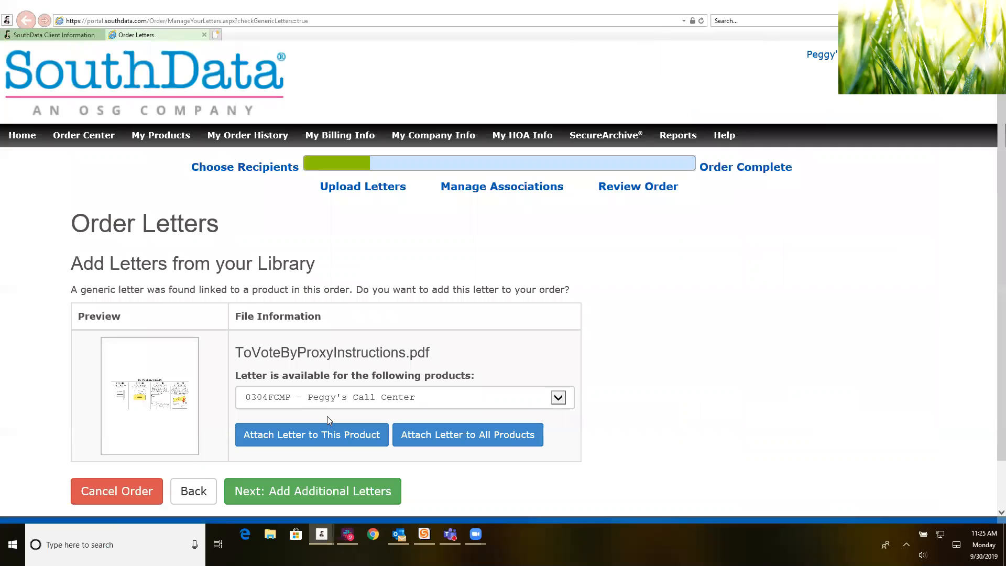
Step: Skip the library letter and go on to uploading additional letters
scroll(216, 423, down, 2)
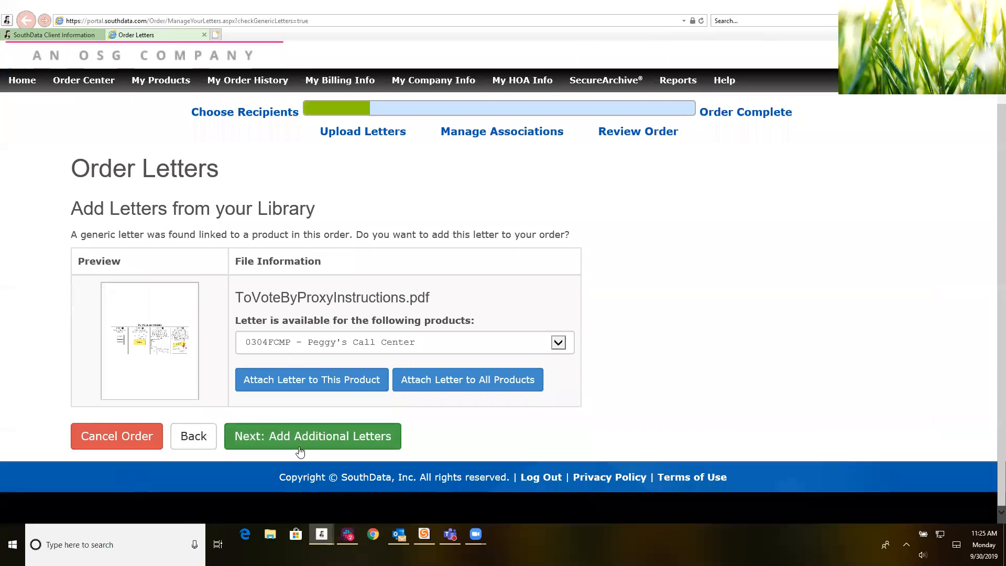
click(304, 437)
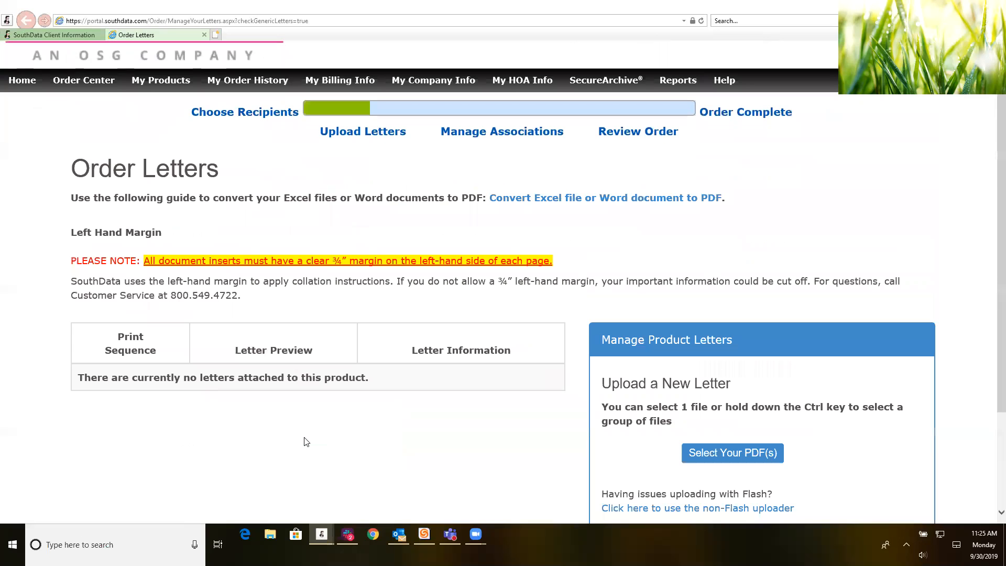
scroll(746, 398, down, 3)
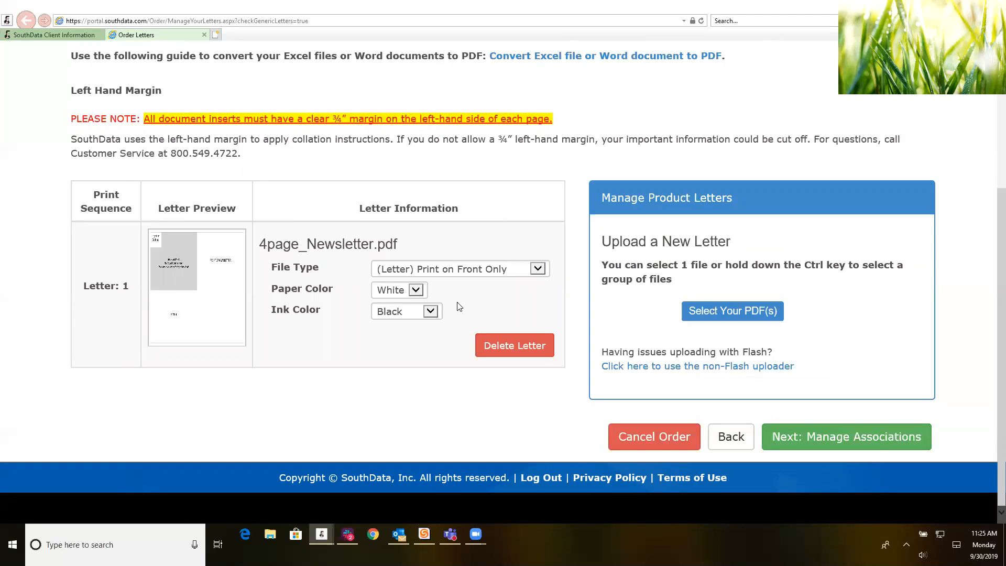
Step: Set 4page_Newsletter.pdf to Front and Back, Full Color ink, on White paper
click(538, 269)
click(441, 259)
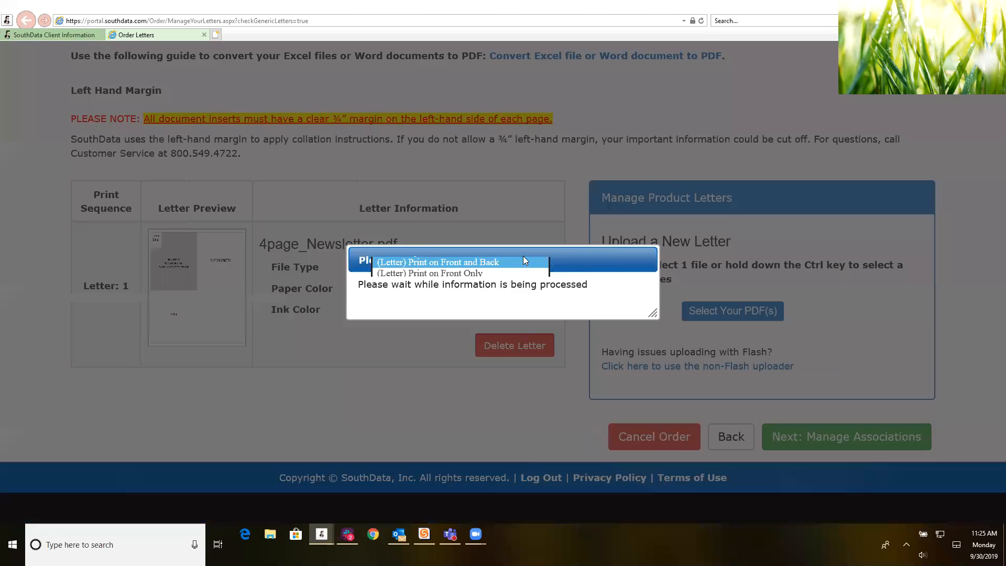
click(411, 289)
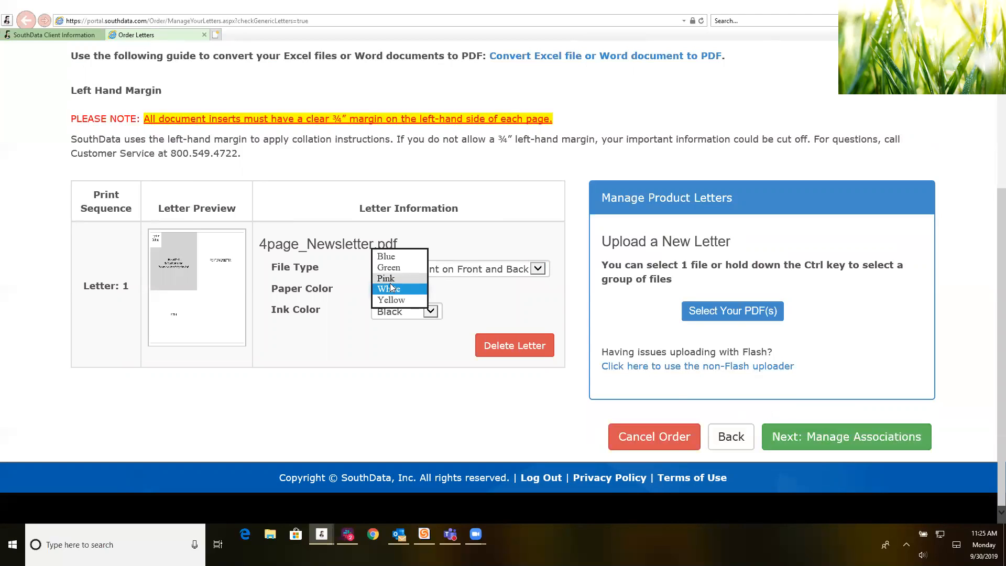
click(389, 278)
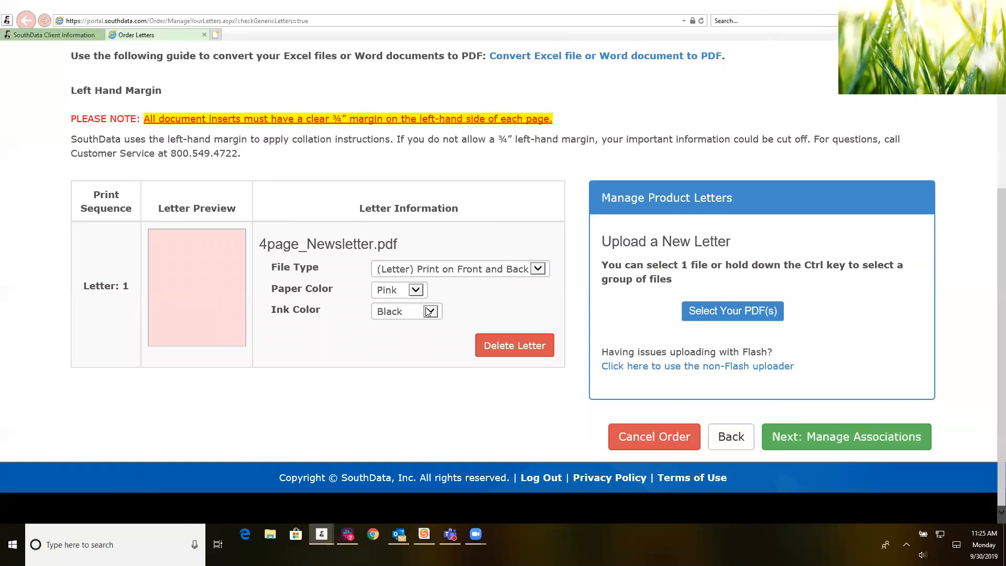
click(431, 311)
click(407, 322)
click(416, 291)
click(401, 300)
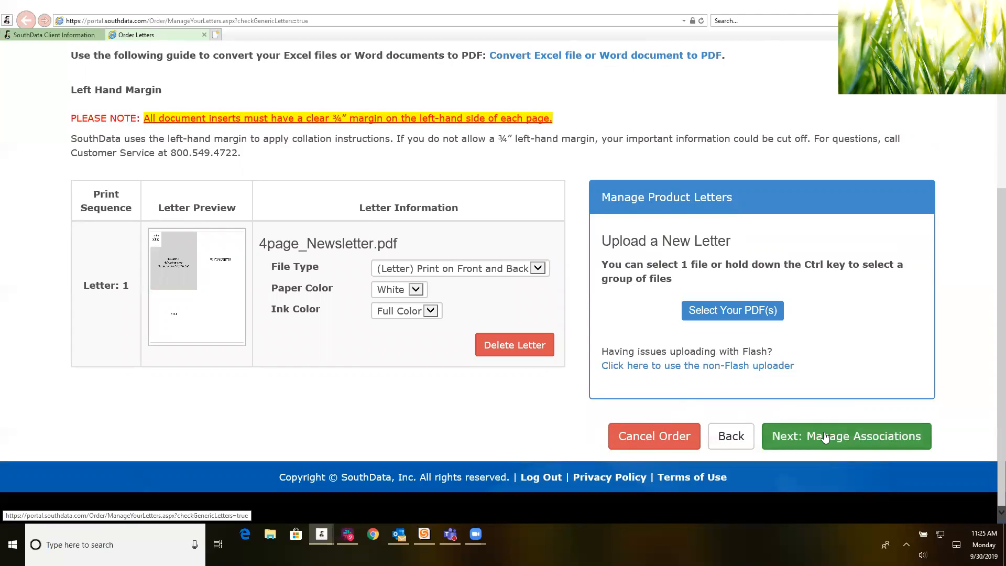
Step: Upload Postage.pdf as Letter 2 and proceed to Order Associations showing FRASIER CIRCLE's return address
click(722, 314)
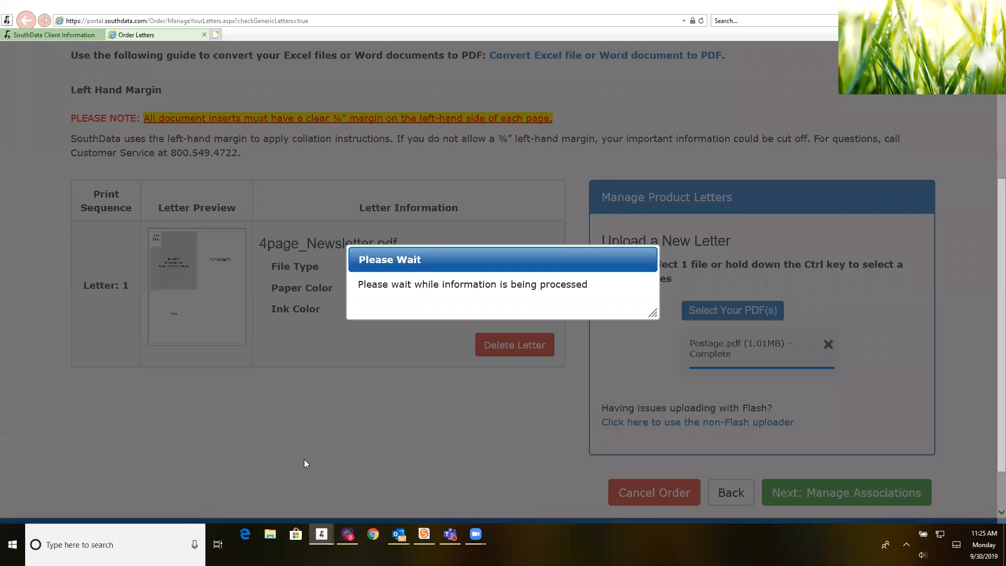
scroll(313, 468, down, 2)
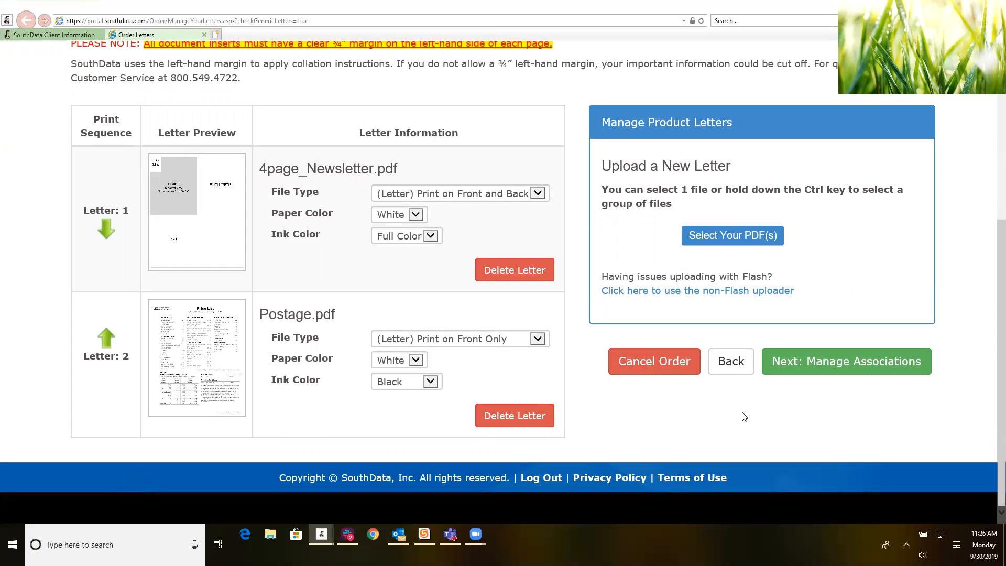
click(849, 362)
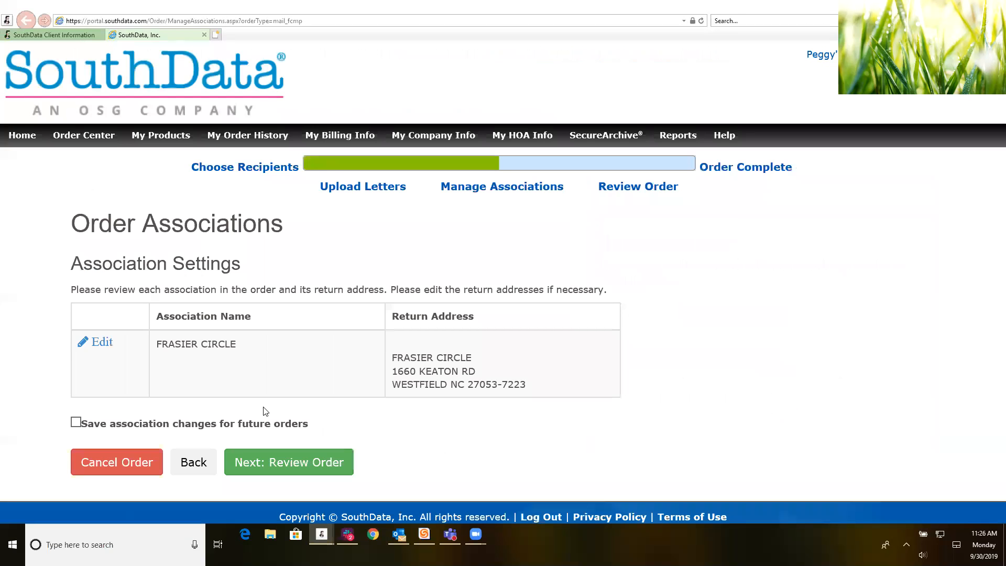
scroll(282, 417, down, 1)
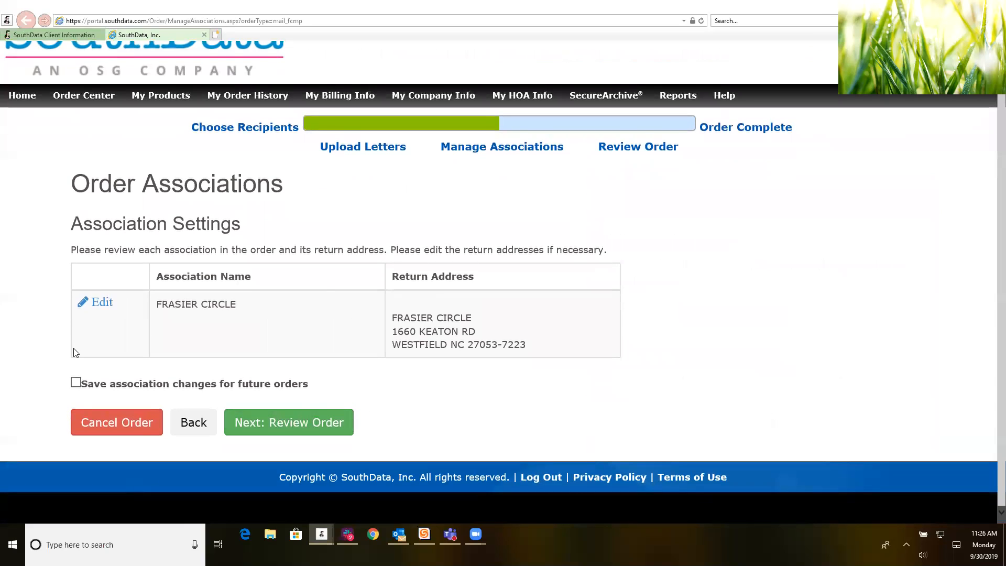
click(281, 423)
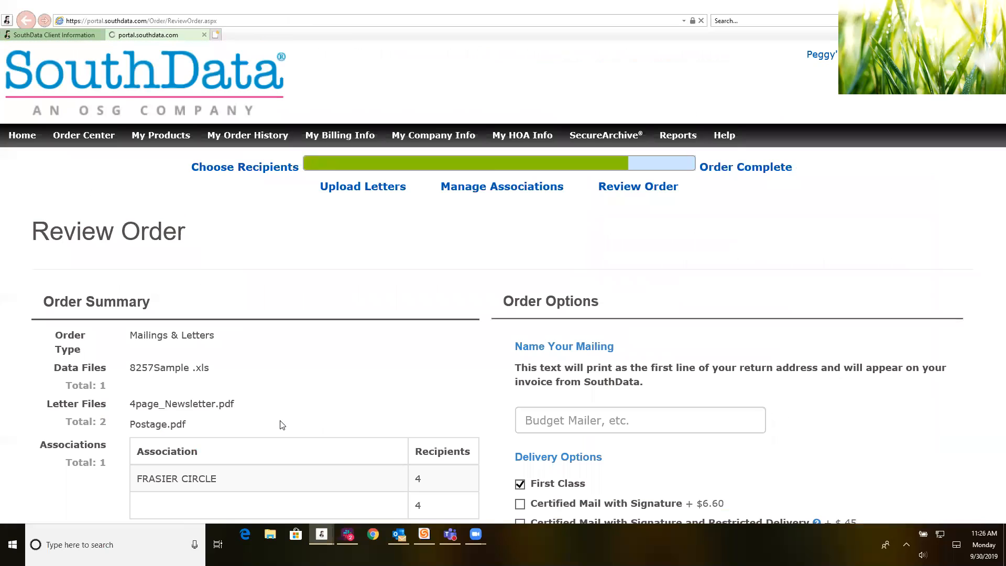
scroll(295, 379, down, 3)
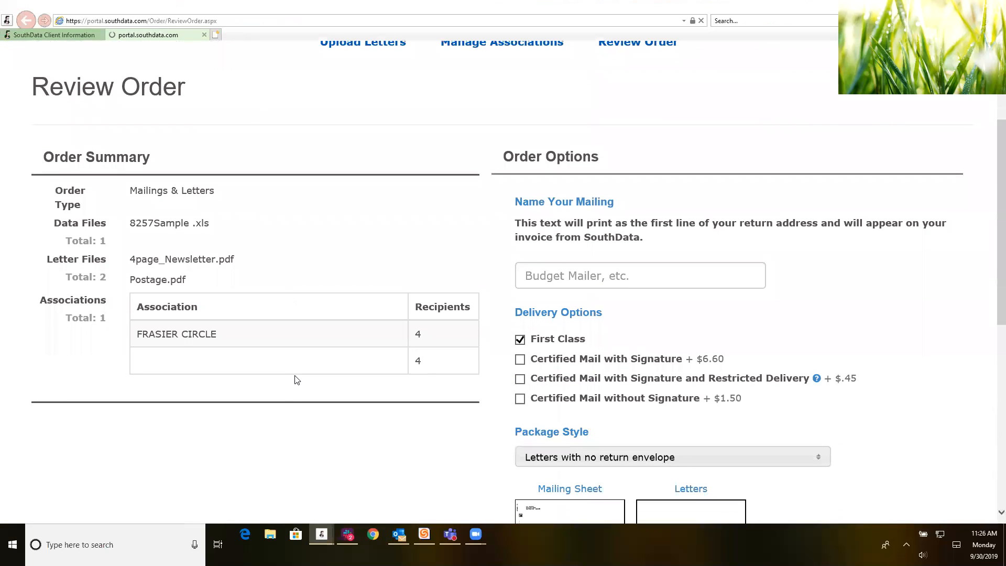
scroll(295, 379, down, 3)
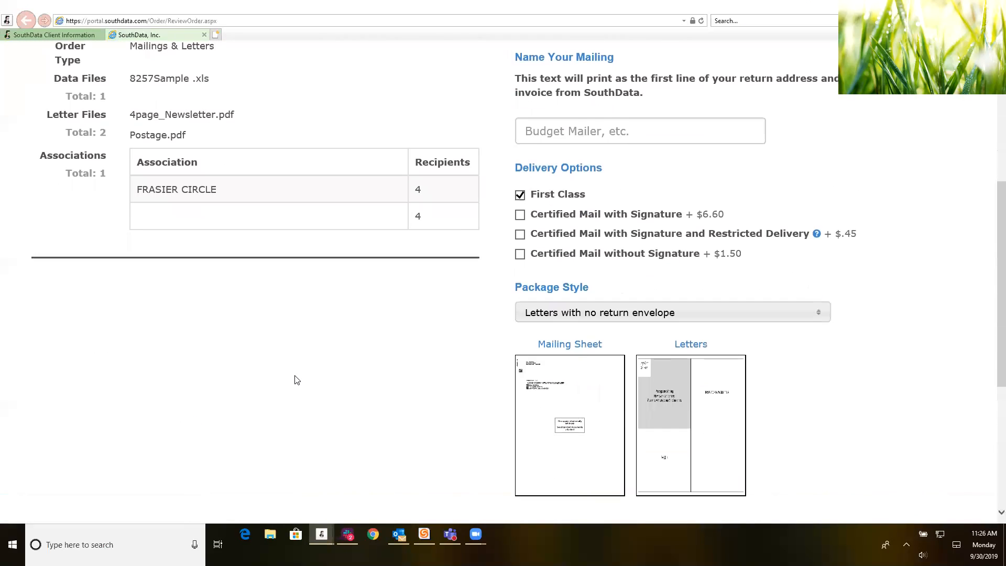
scroll(295, 379, up, 1)
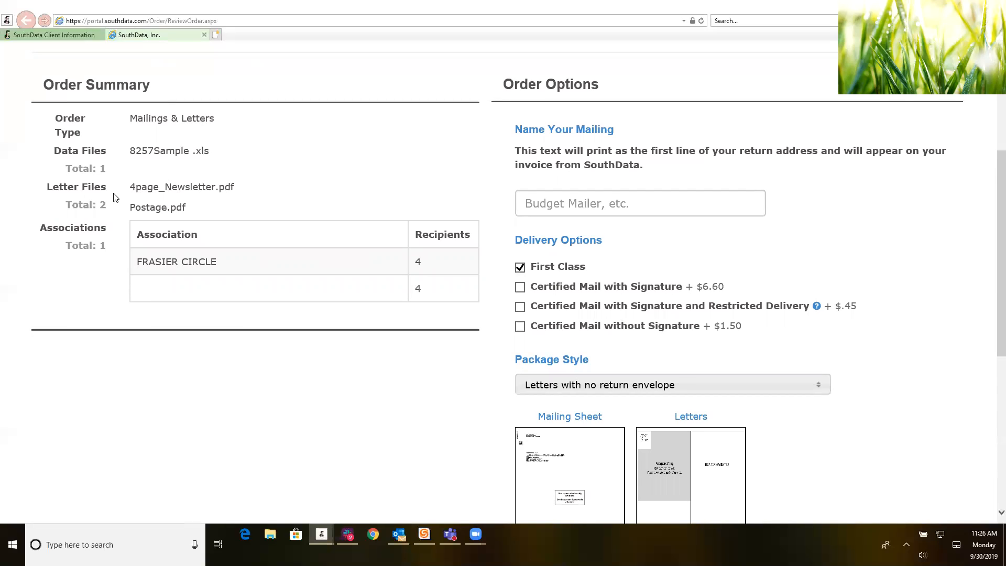
scroll(312, 291, down, 3)
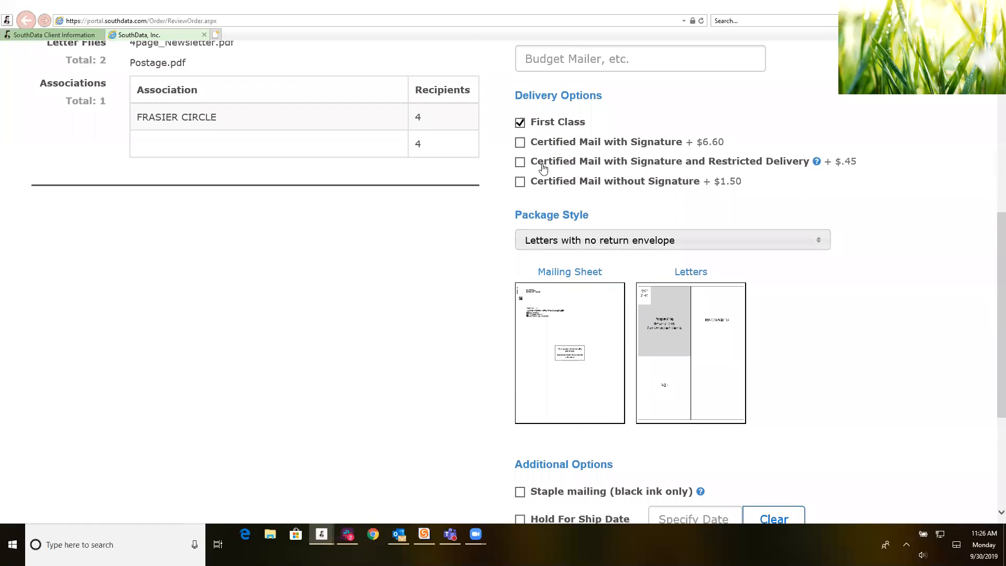
click(650, 240)
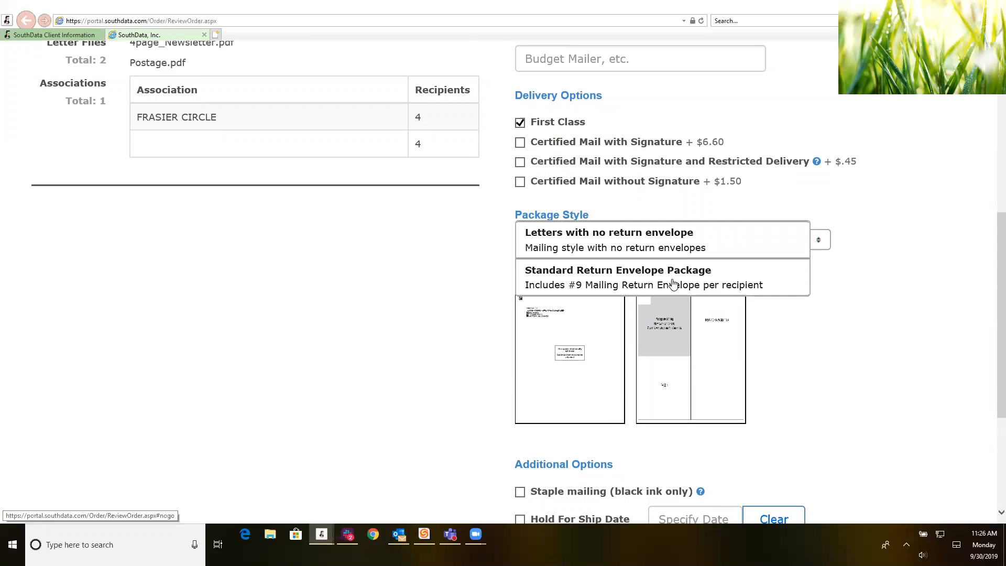
click(412, 316)
scroll(462, 351, down, 4)
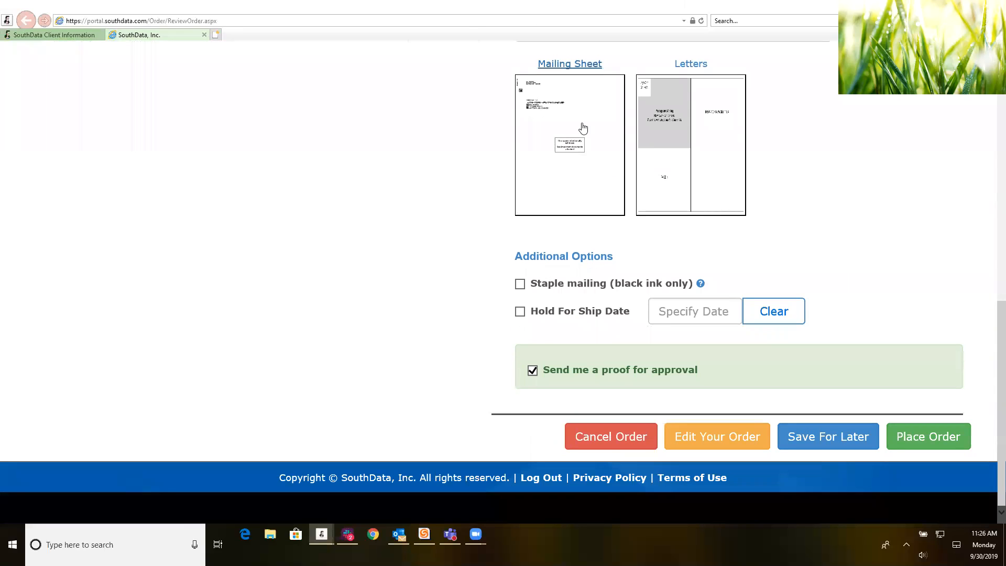
click(577, 165)
scroll(575, 205, up, 4)
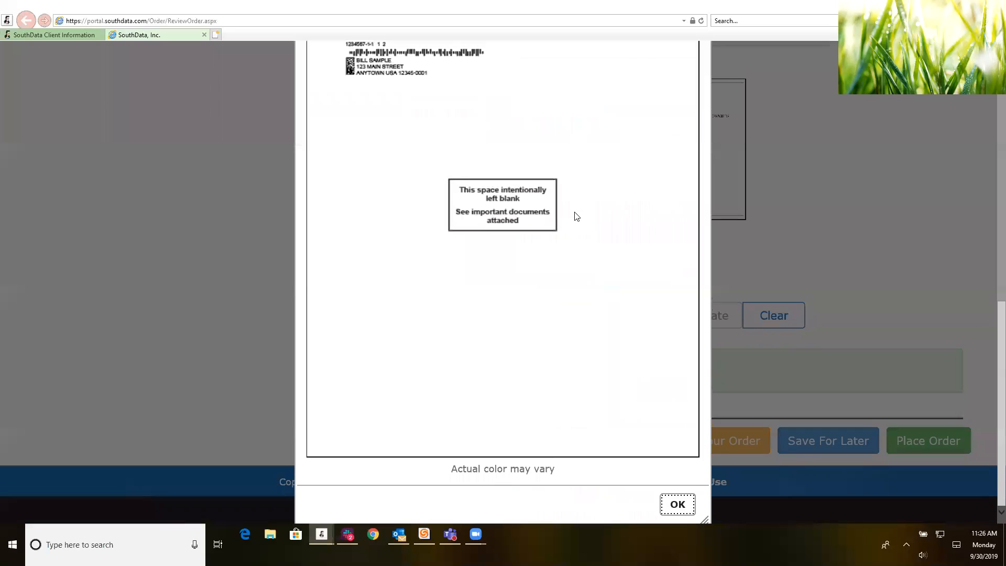
click(629, 152)
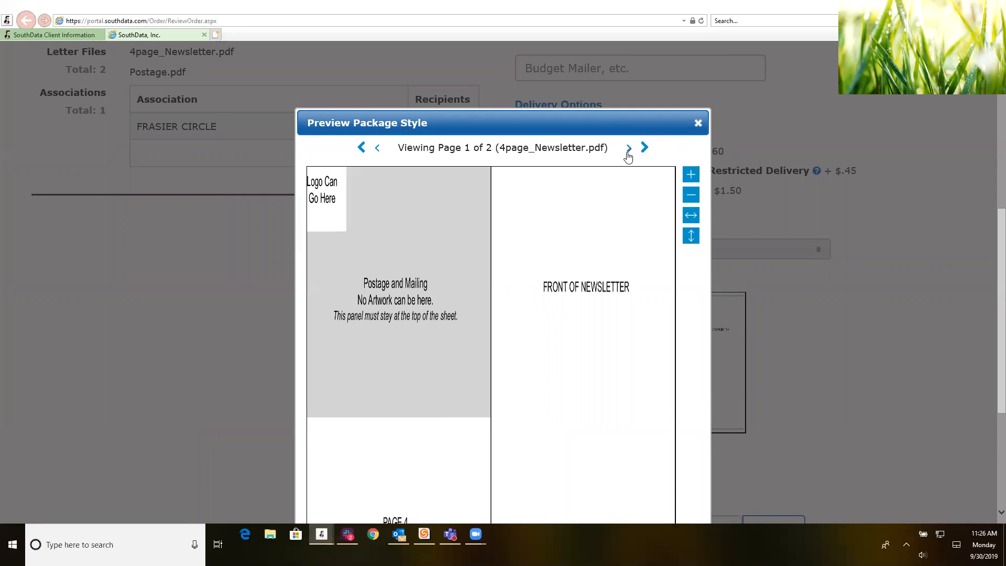
click(629, 155)
click(629, 152)
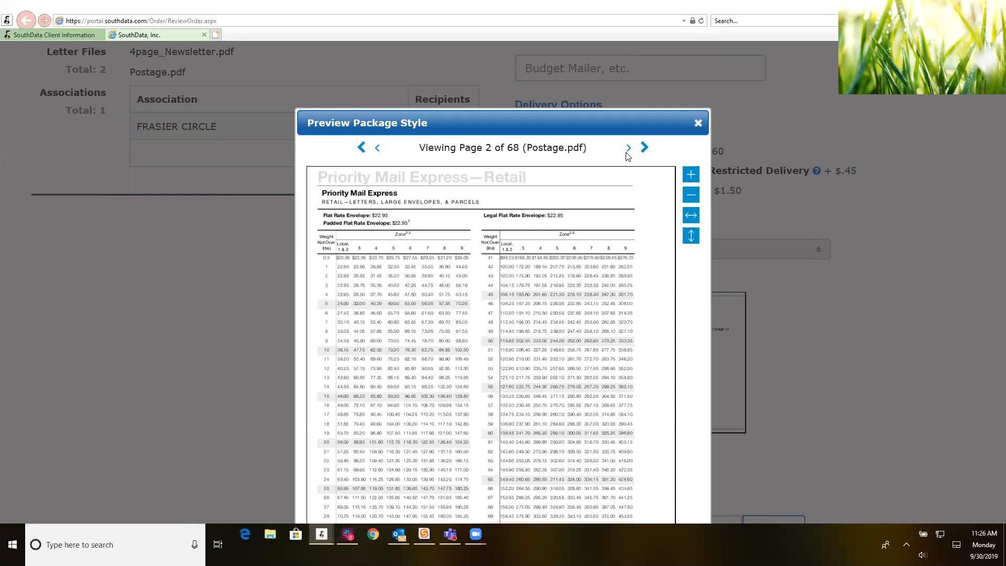
drag(679, 129, 670, 63)
click(689, 56)
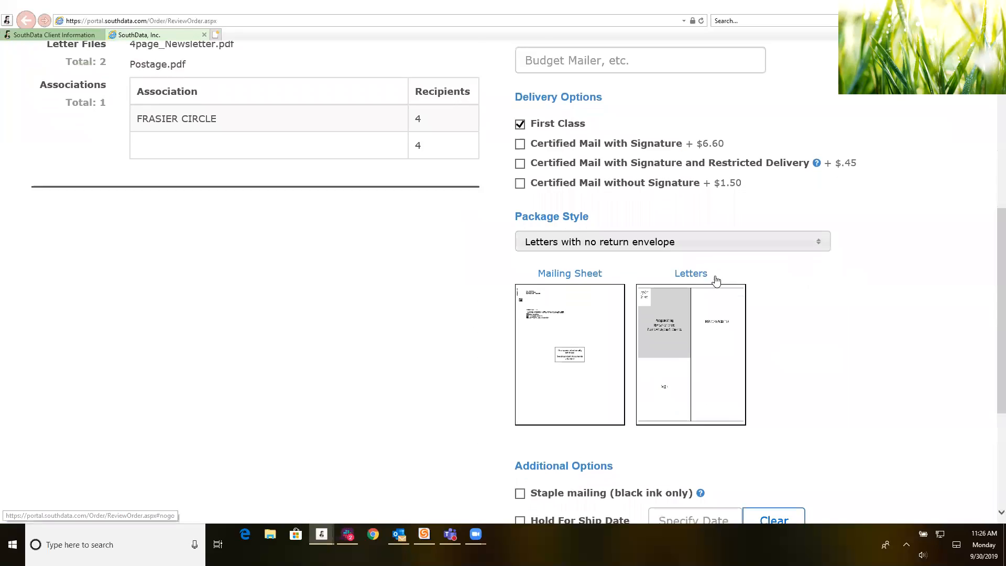
scroll(715, 281, down, 4)
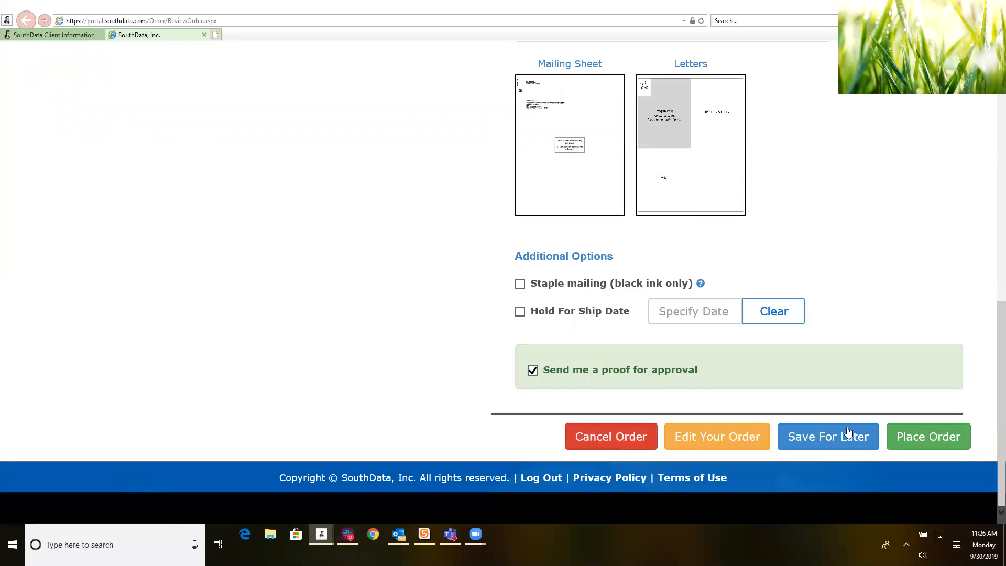
Step: Place the newsletter mailing order, then start a new Order Ballots order from the Order Center
click(895, 436)
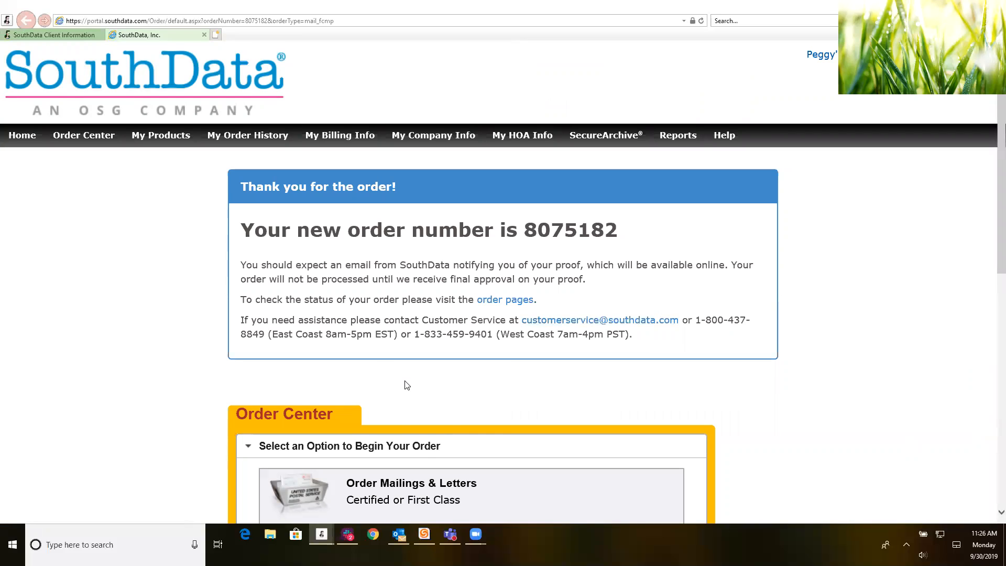
scroll(408, 385, down, 4)
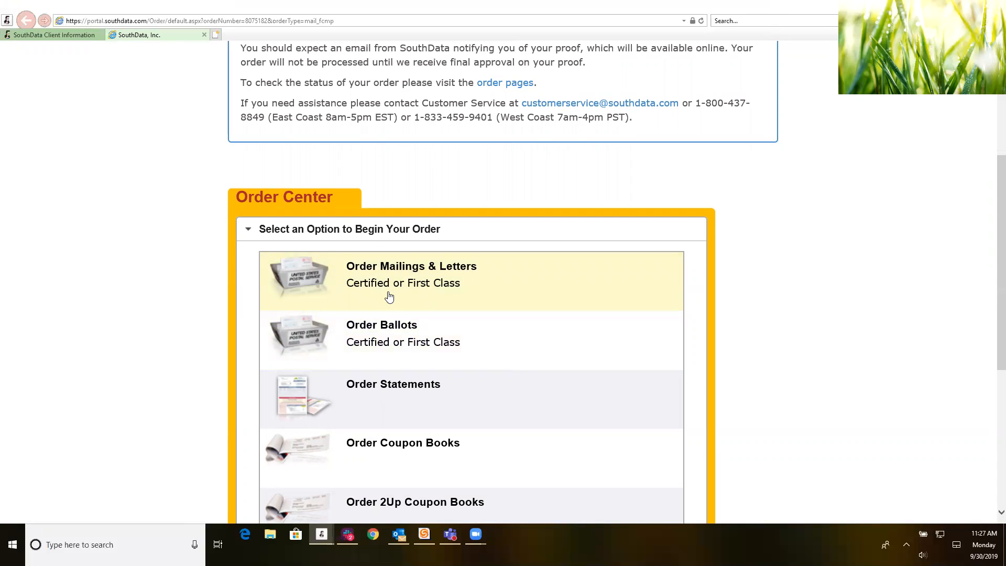
click(420, 344)
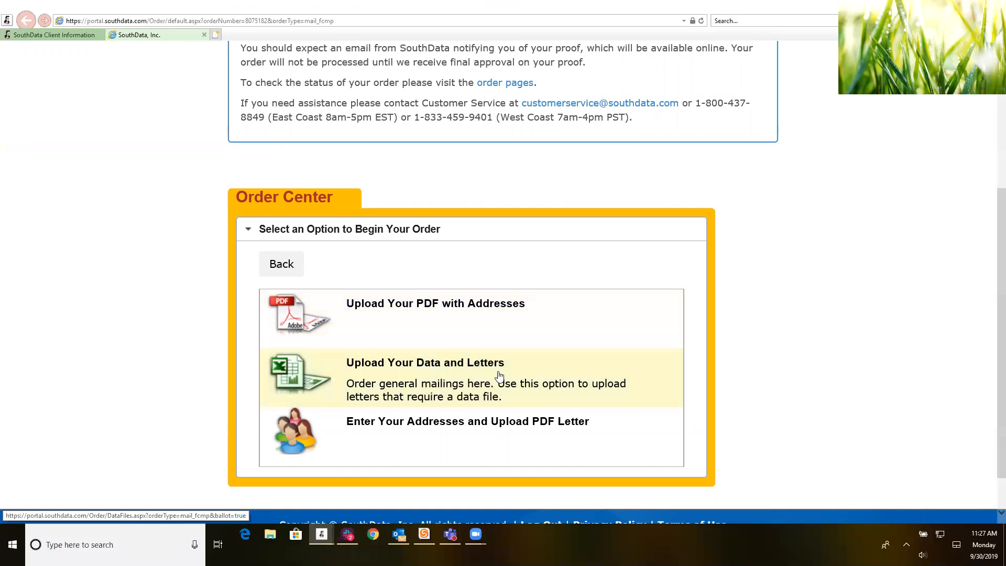
Step: Upload the ballot data spreadsheet and view its first records on the Map Order Data page
click(500, 352)
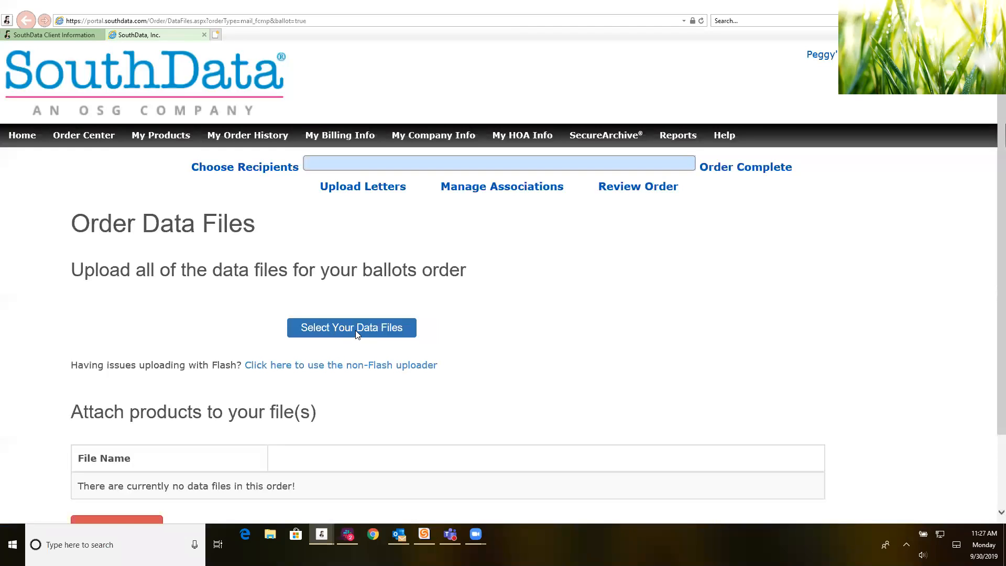
click(357, 333)
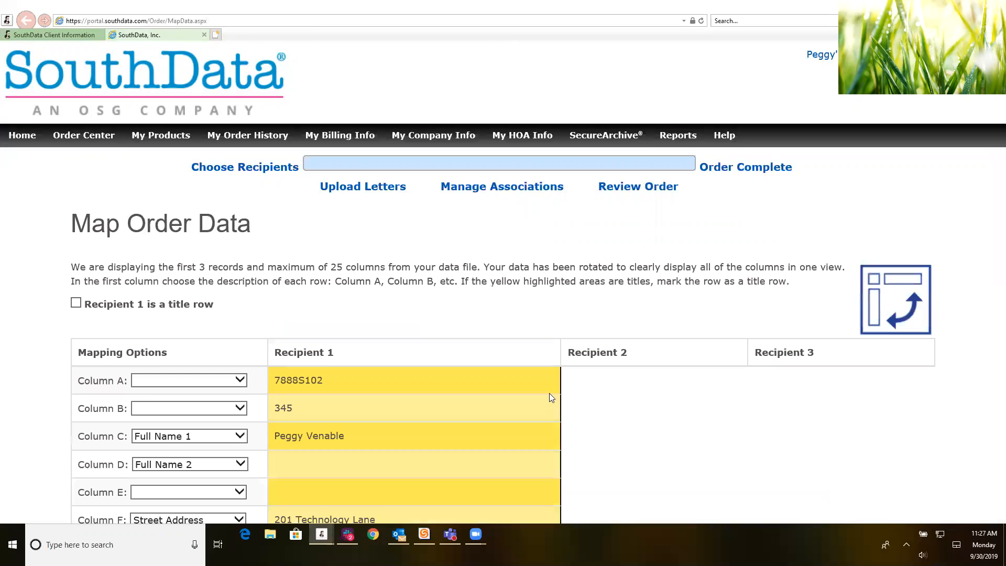
scroll(549, 398, down, 5)
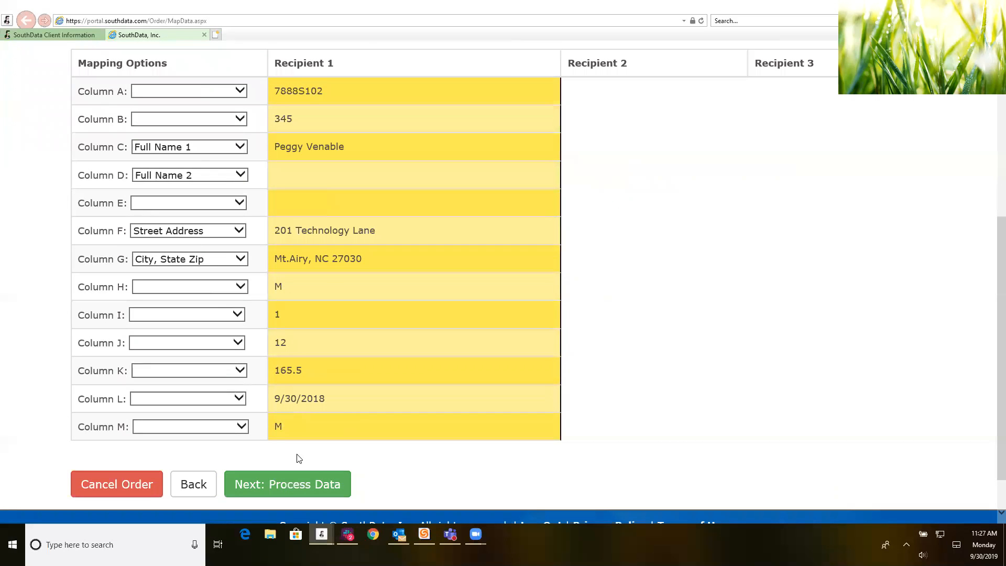
Step: Process the ballot data and save FRASIER CIRCLE as the single recipient's association
click(326, 485)
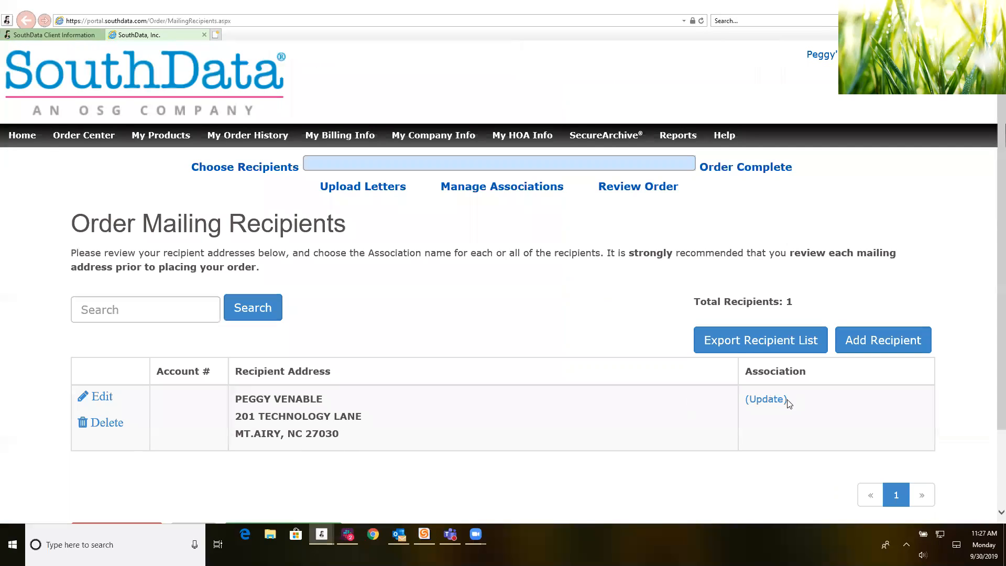
click(785, 401)
click(604, 254)
scroll(489, 315, down, 1)
scroll(489, 315, down, 5)
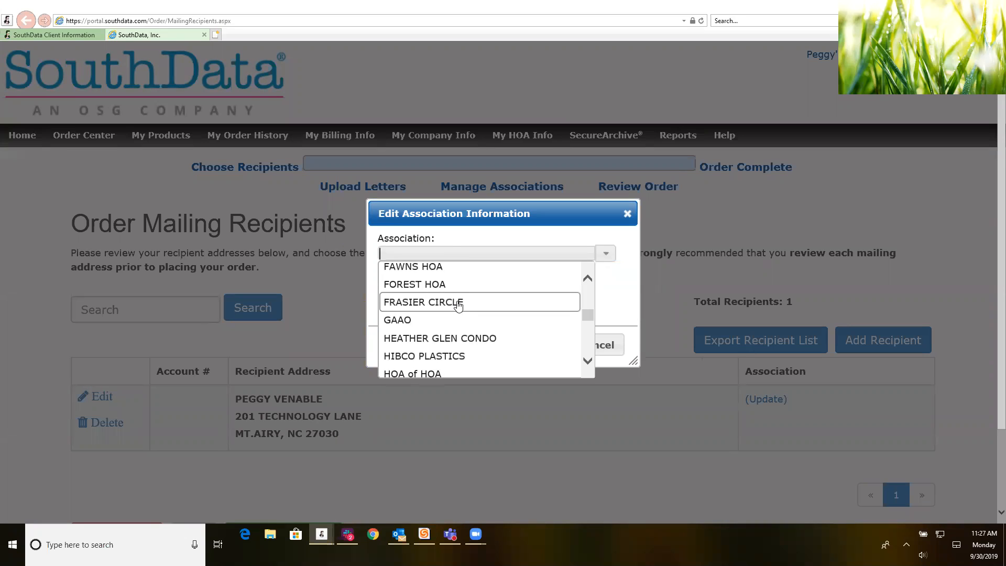
click(461, 303)
click(371, 313)
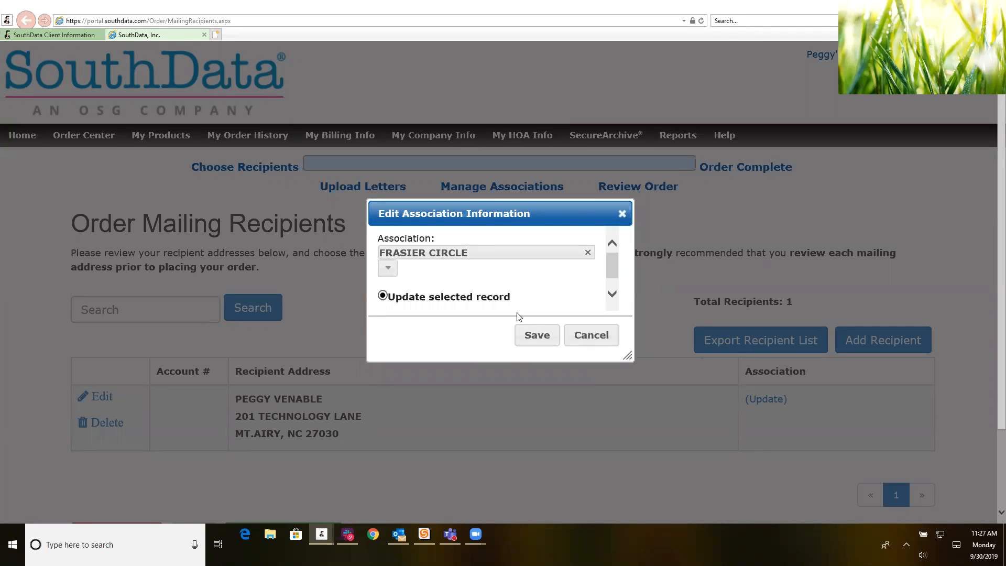
click(537, 337)
scroll(691, 469, down, 3)
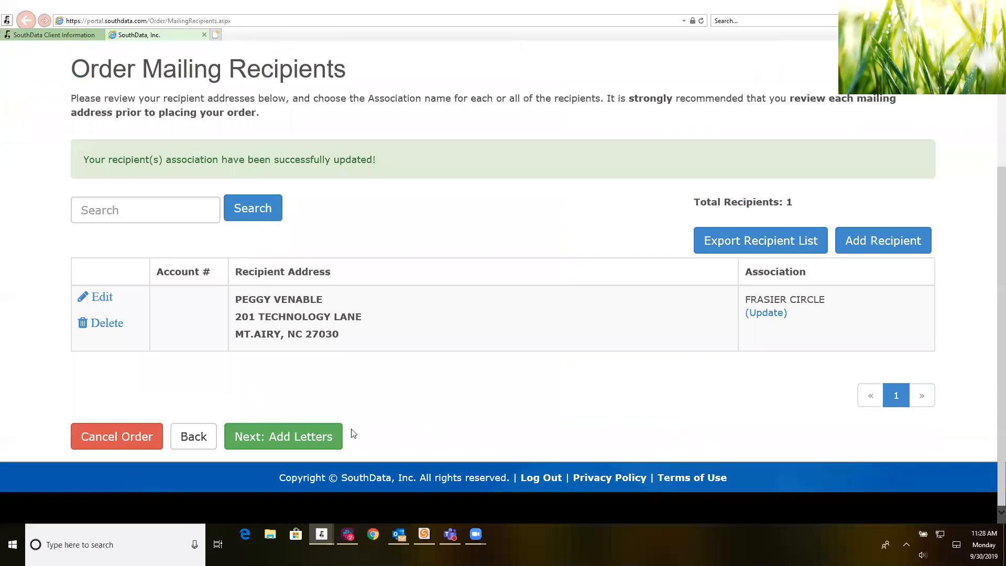
click(326, 434)
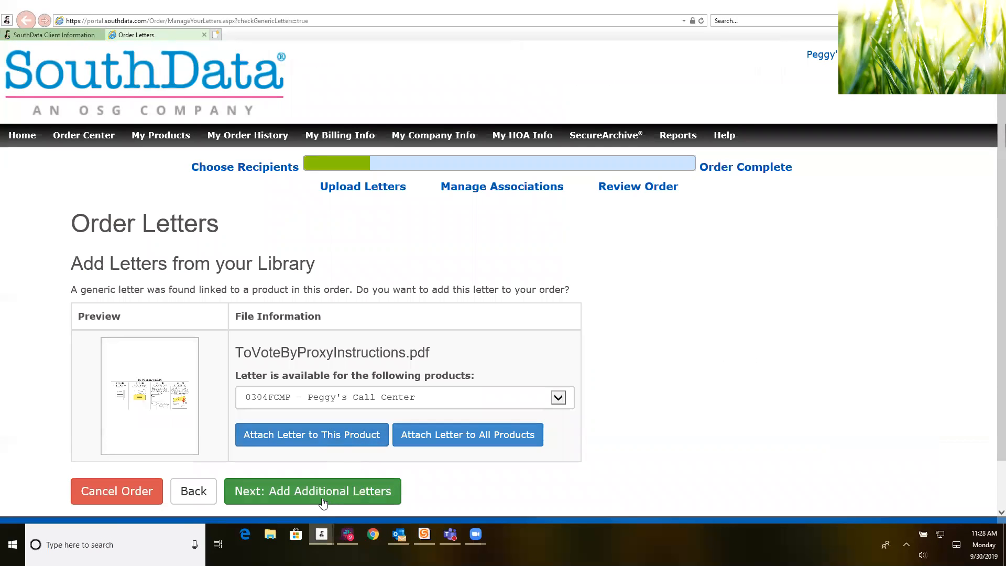
Step: Attach ToVoteByProxyInstructions.pdf and Postage.pdf, then proceed through associations to Review Order
scroll(330, 495, down, 2)
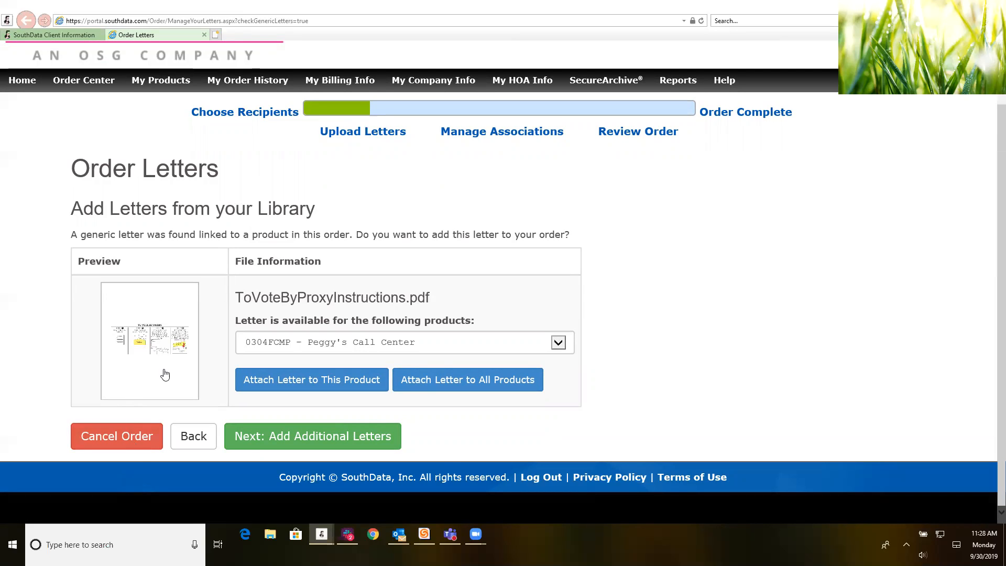
click(251, 381)
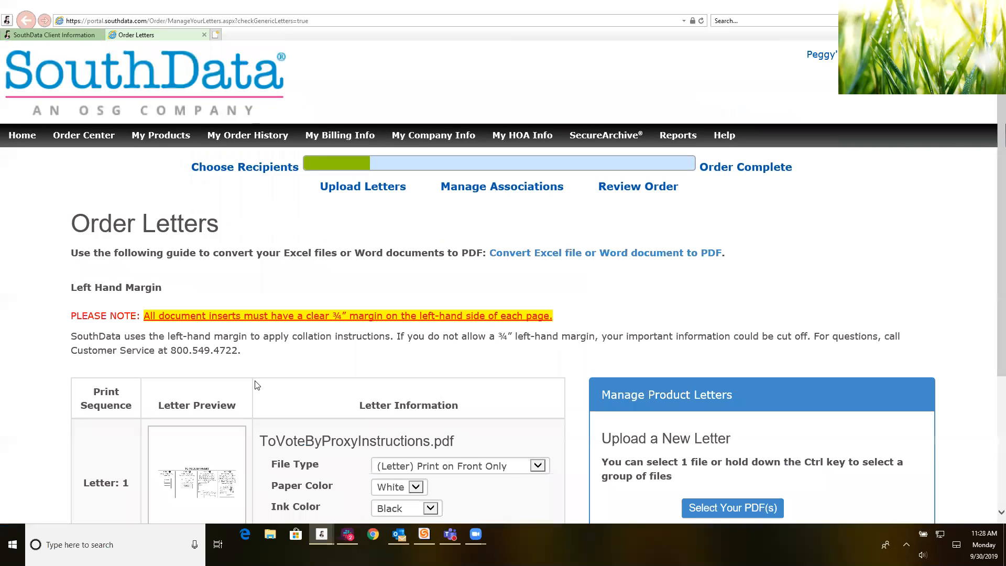
scroll(286, 432, down, 4)
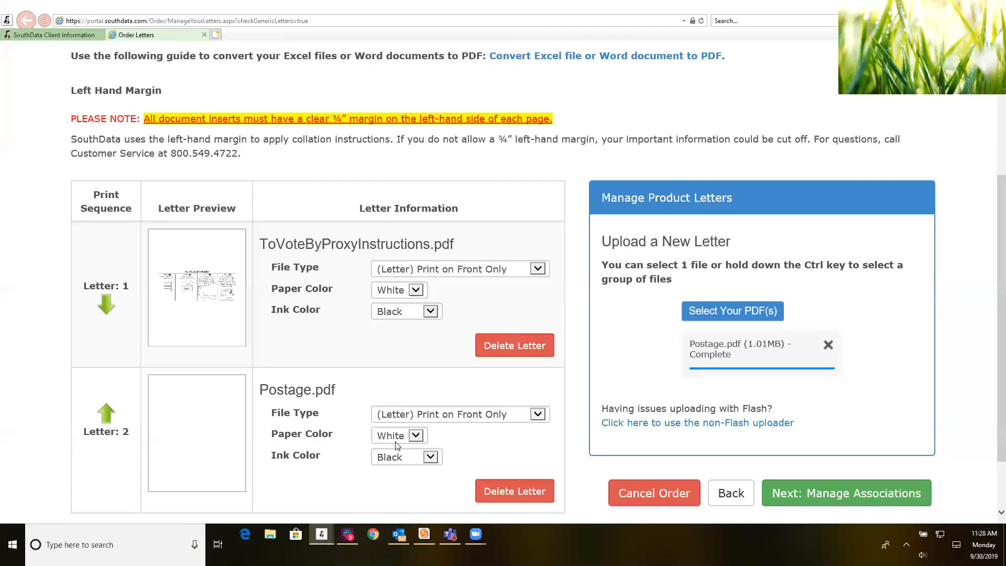
scroll(272, 415, down, 2)
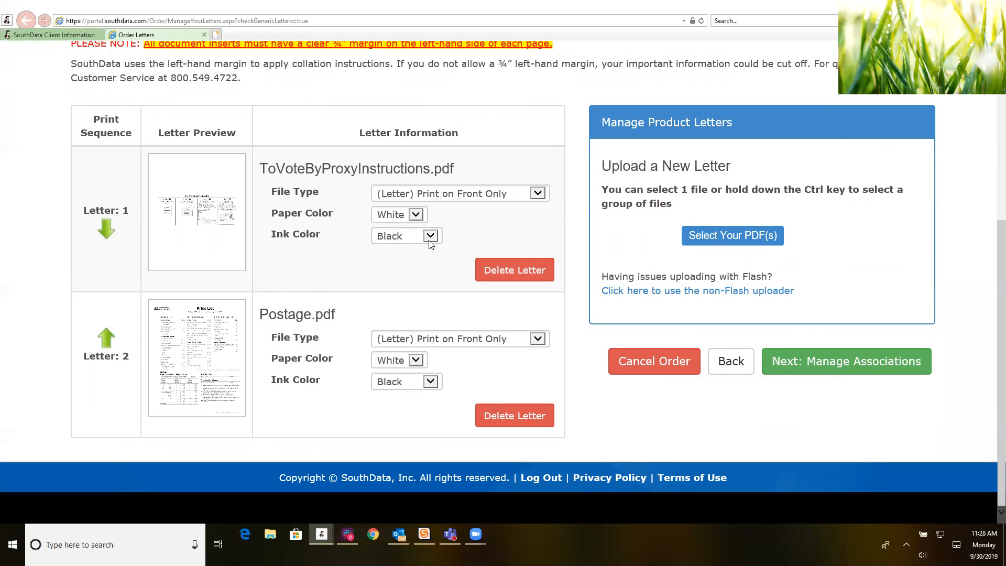
click(866, 360)
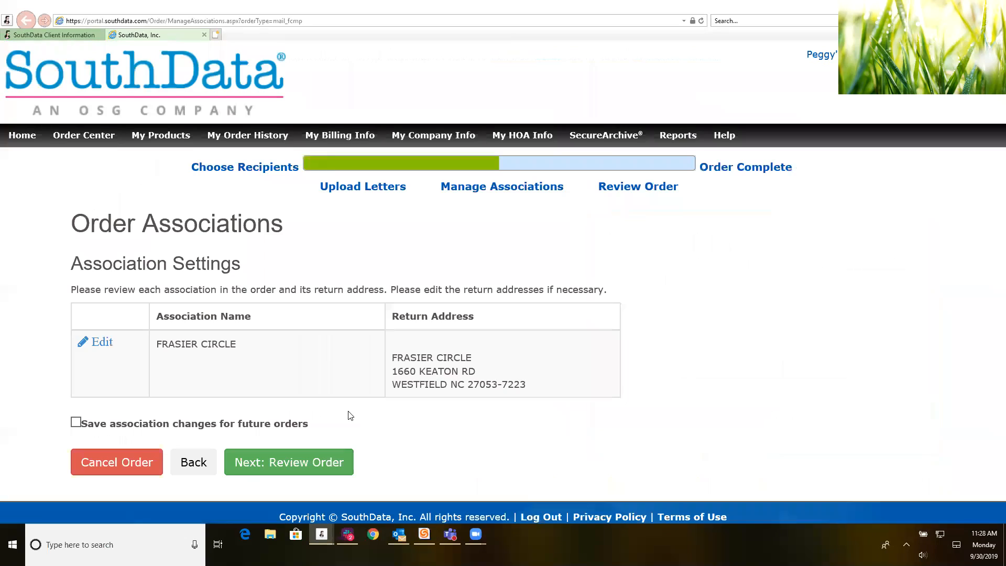
scroll(348, 420, down, 1)
click(318, 424)
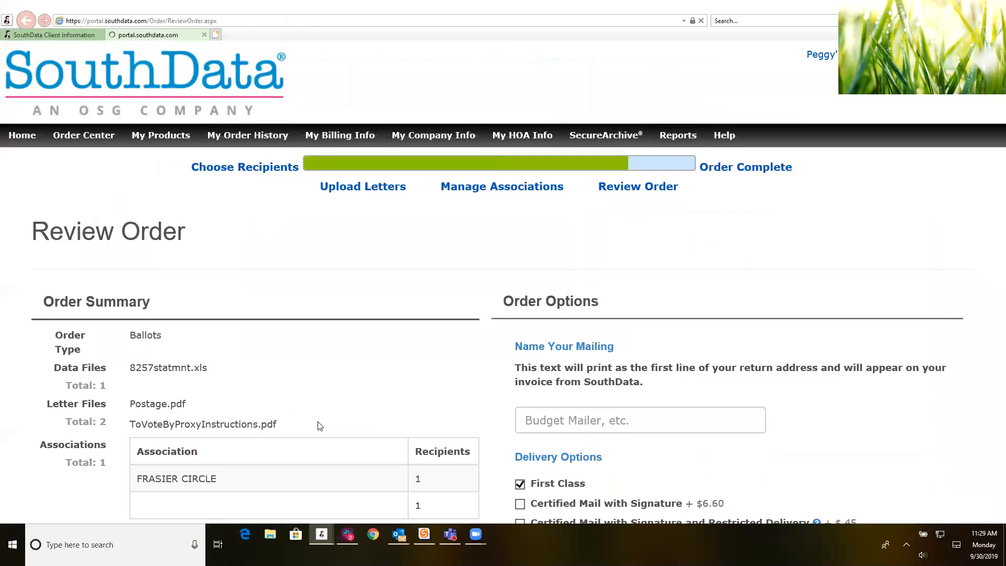
Step: Scroll the Review Order page down to Package Style and open its dropdown list
scroll(257, 366, down, 2)
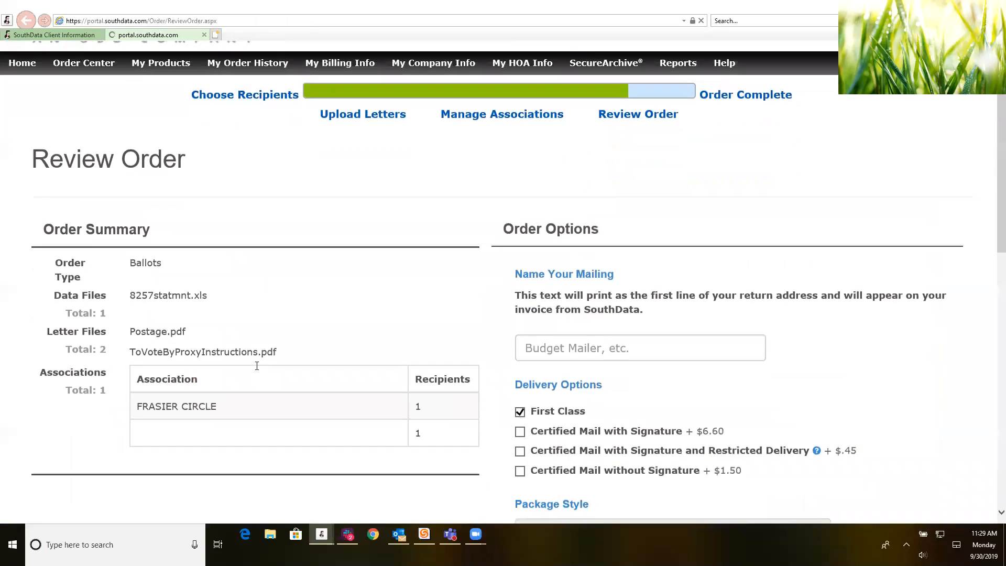
scroll(256, 367, down, 4)
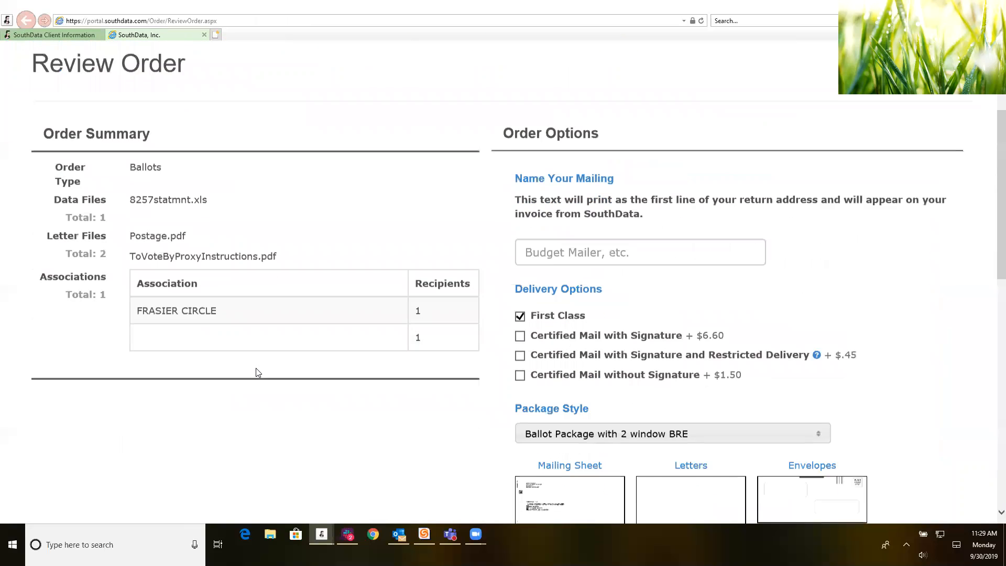
scroll(258, 372, down, 2)
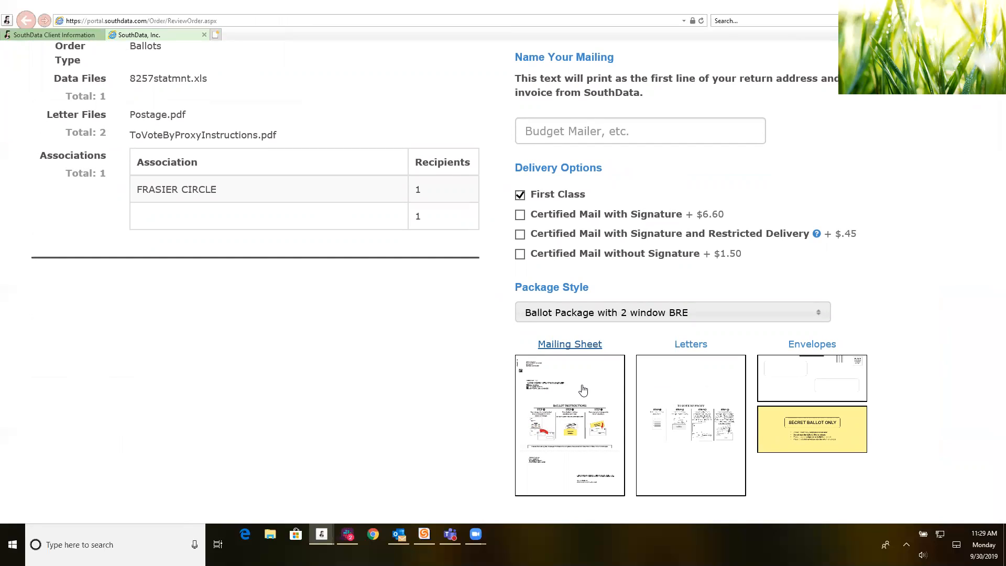
scroll(583, 391, down, 4)
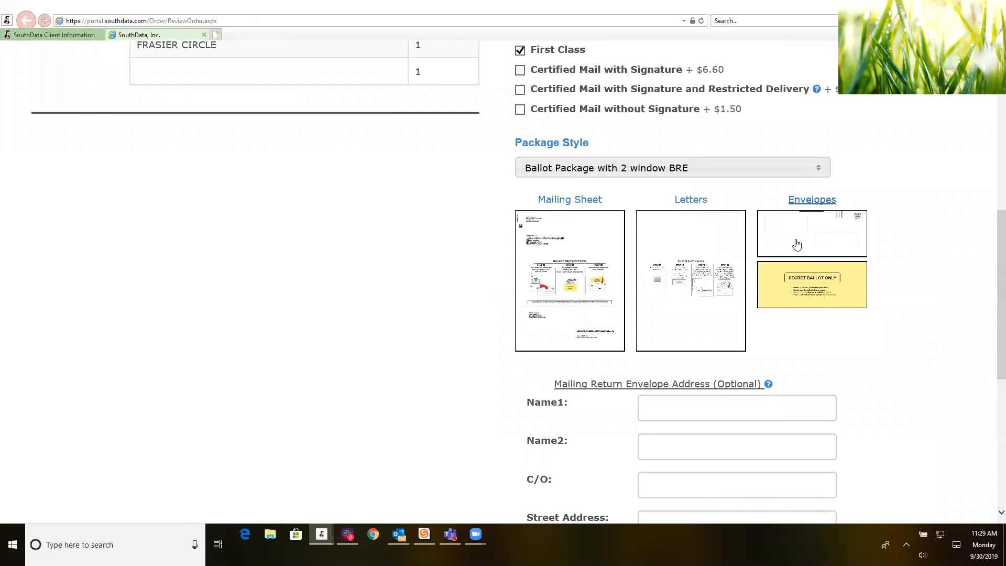
click(819, 172)
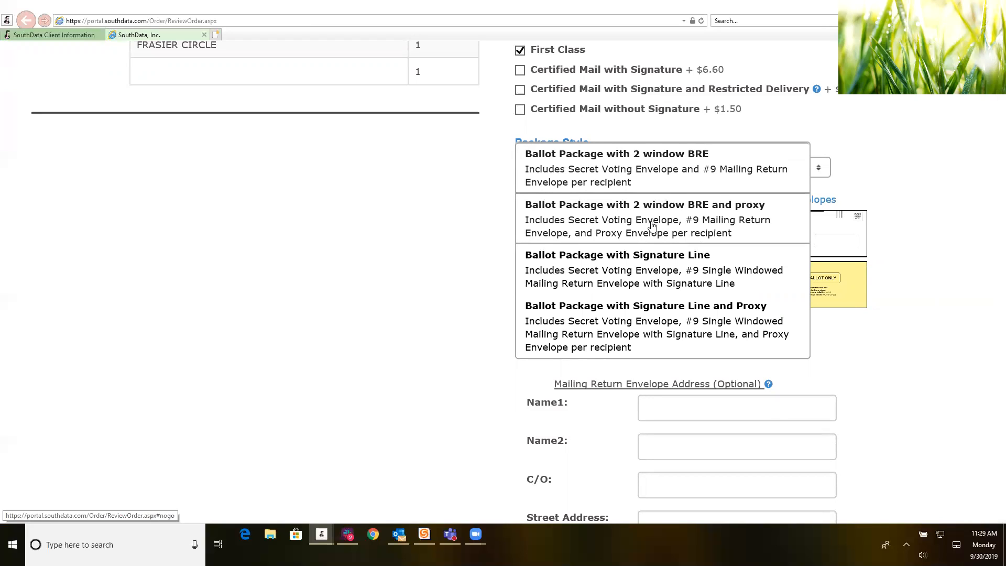
Step: Change the package style to Ballot Package with Signature Line and preview its envelopes
click(652, 225)
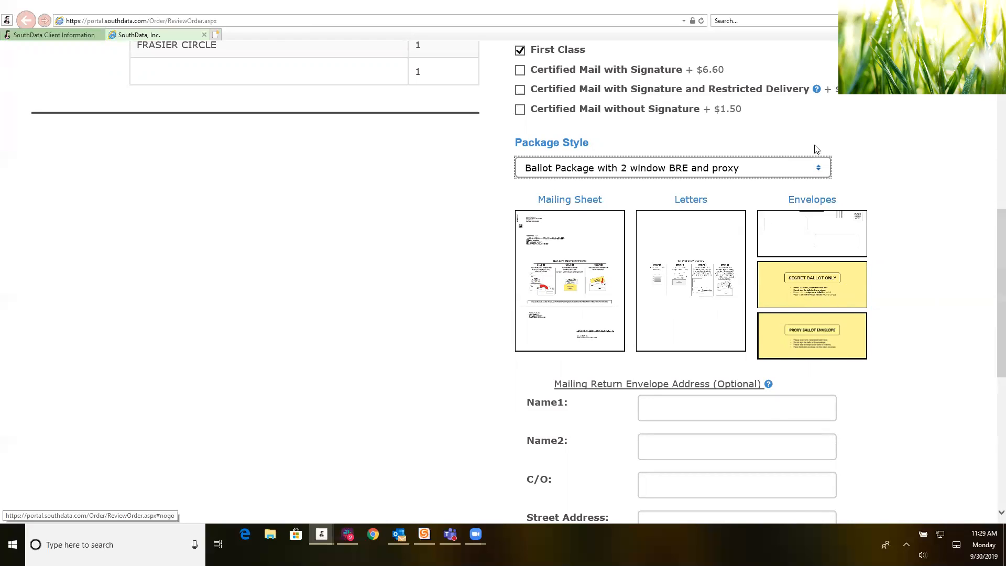
click(820, 172)
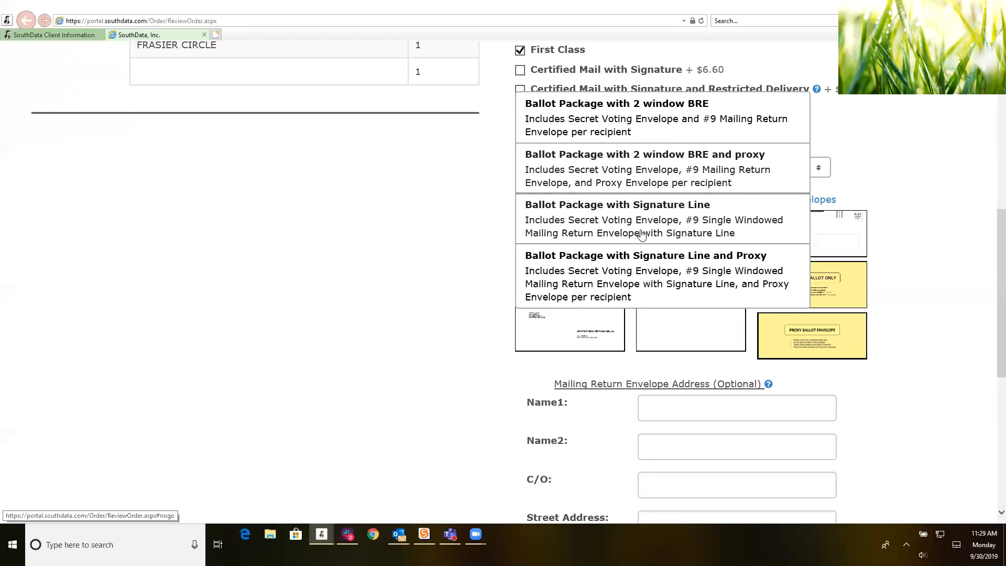
click(643, 234)
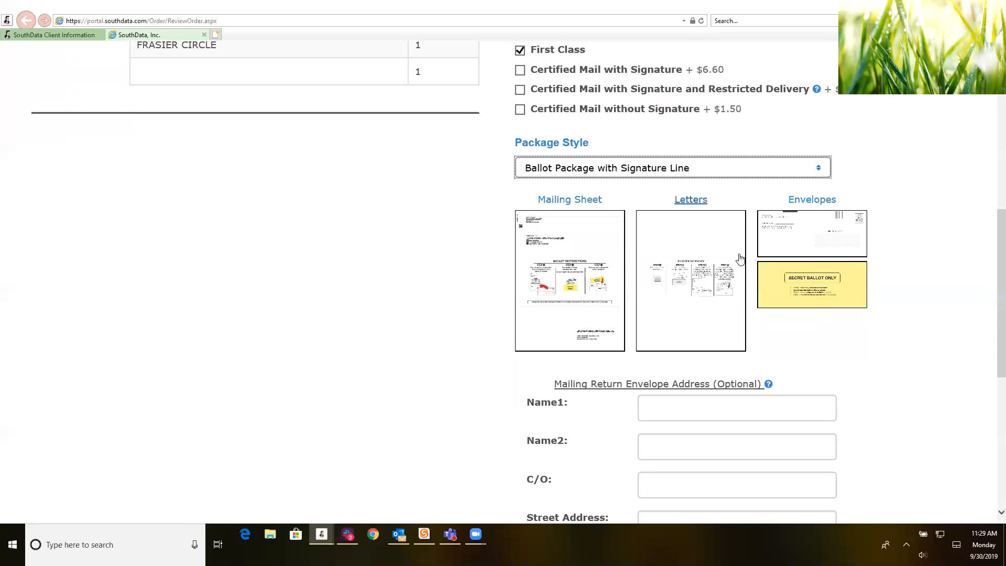
click(808, 244)
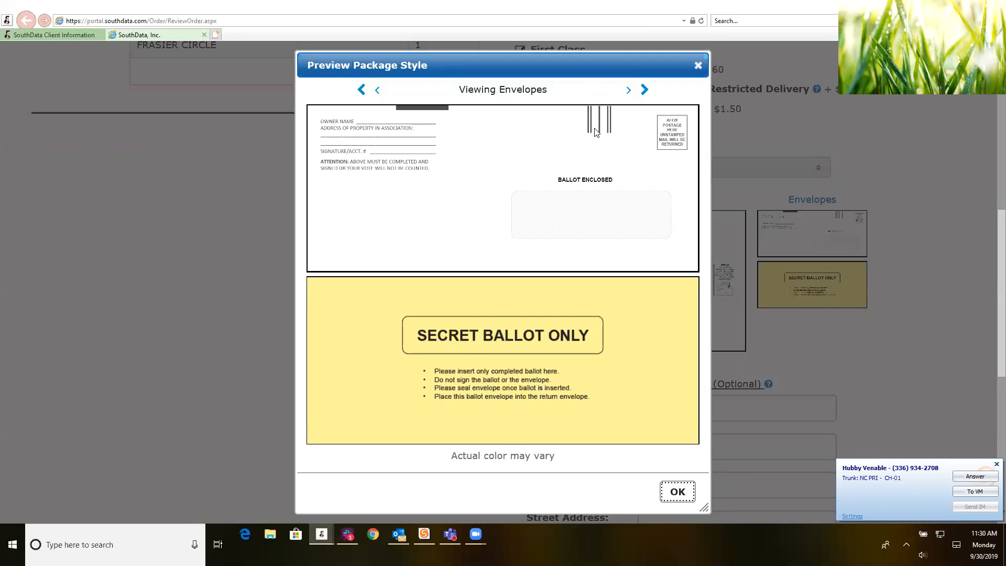
Step: Review the previous preview page zoomed in, dismissing the call notification, then close the package preview
click(379, 91)
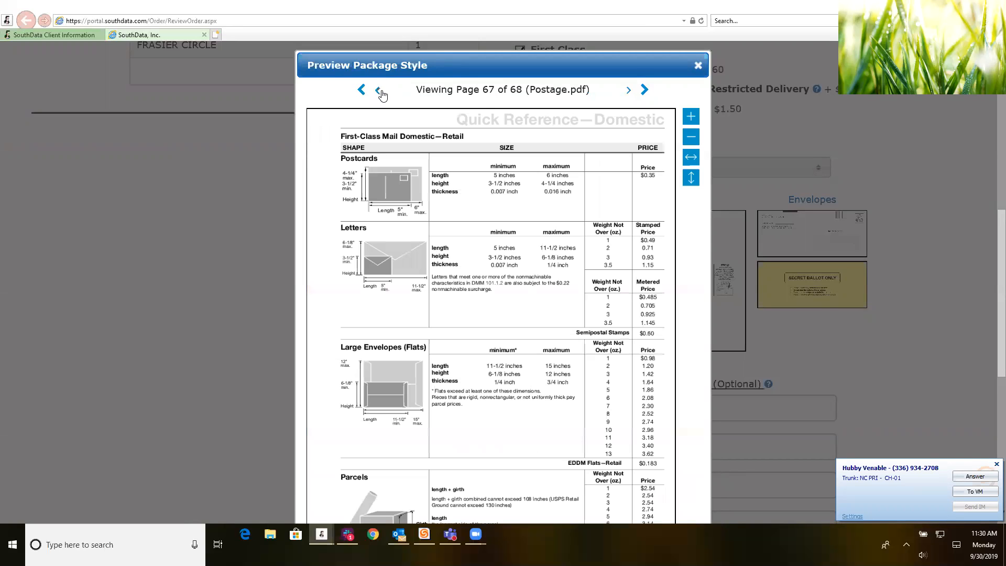
click(995, 465)
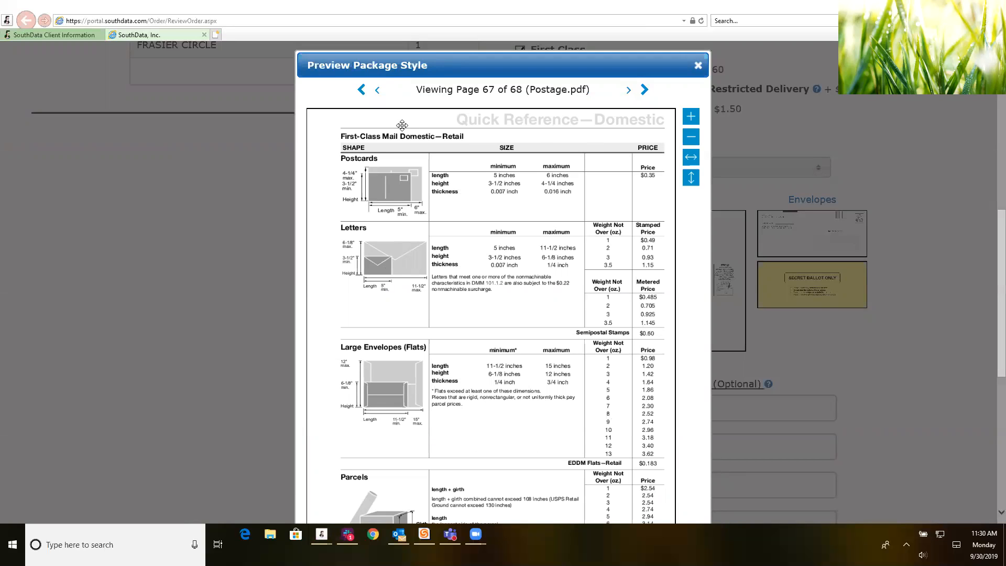
click(692, 116)
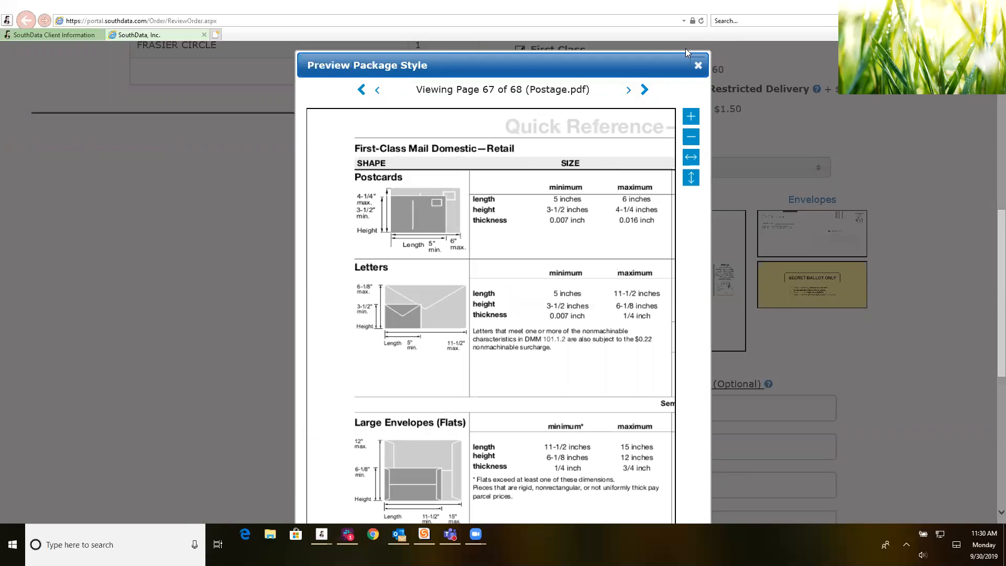
click(696, 65)
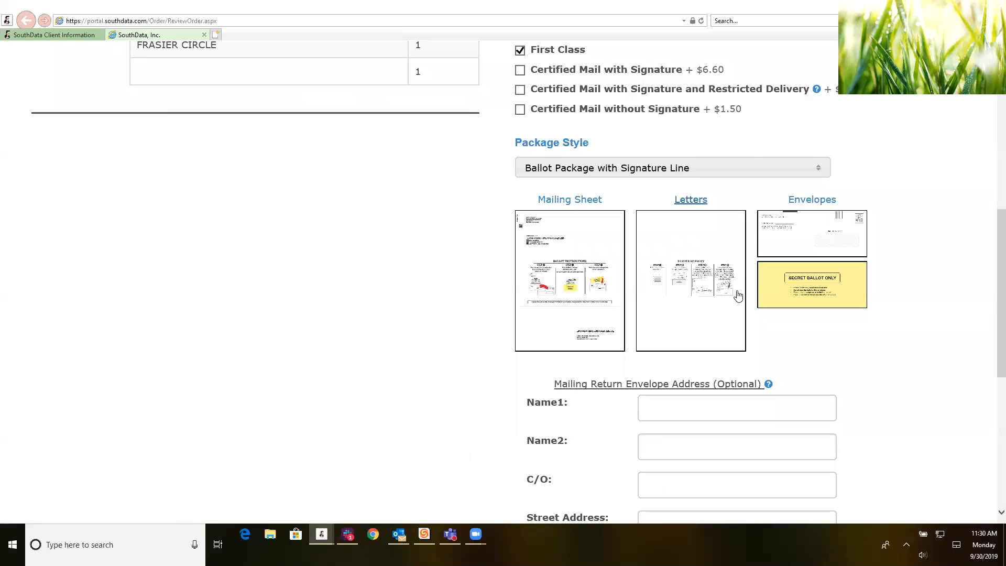
Step: Keep the Signature Line package style and scroll through the ballot mailing sheet preview
click(807, 170)
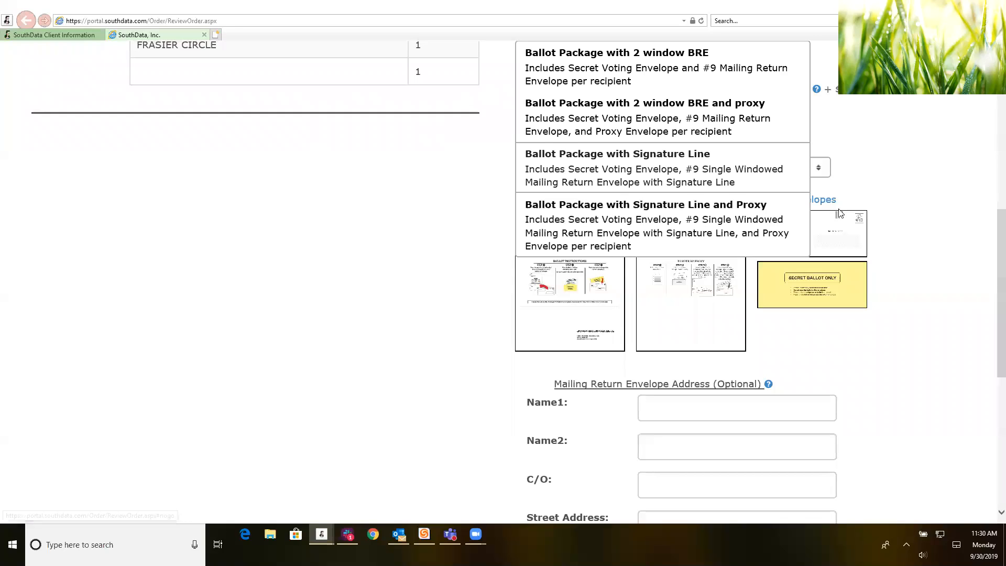
click(914, 220)
click(568, 271)
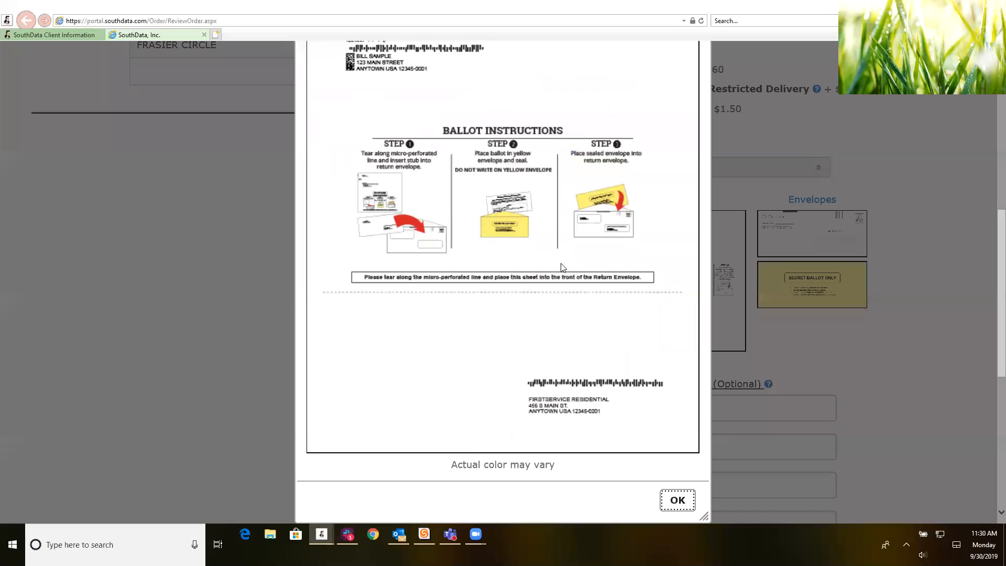
scroll(563, 267, up, 2)
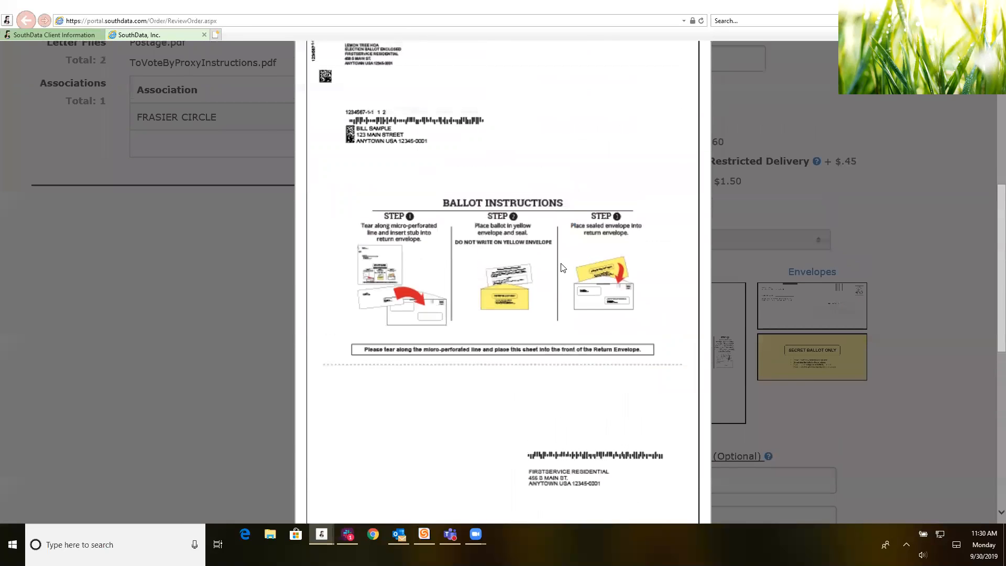
scroll(562, 268, up, 2)
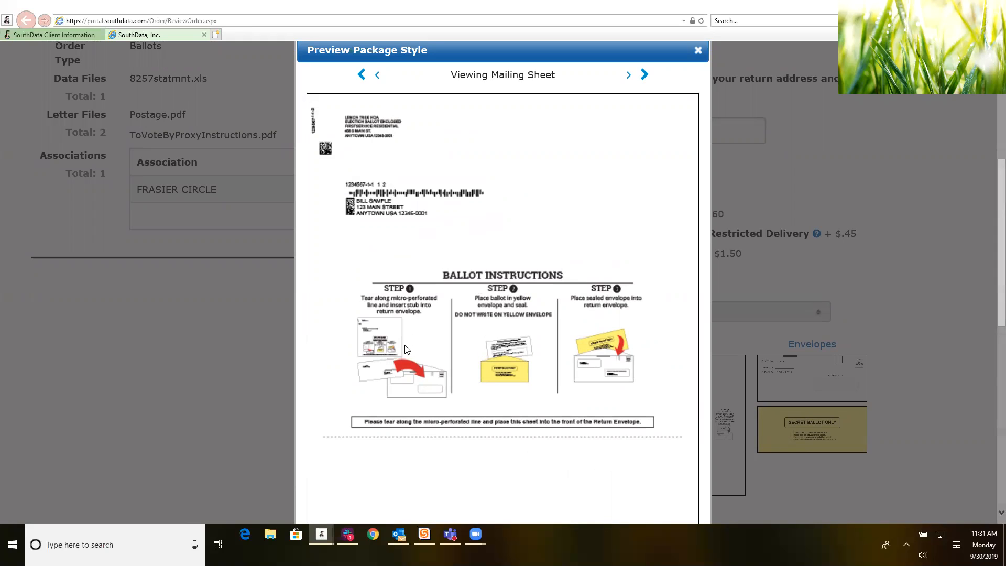
scroll(409, 362, down, 1)
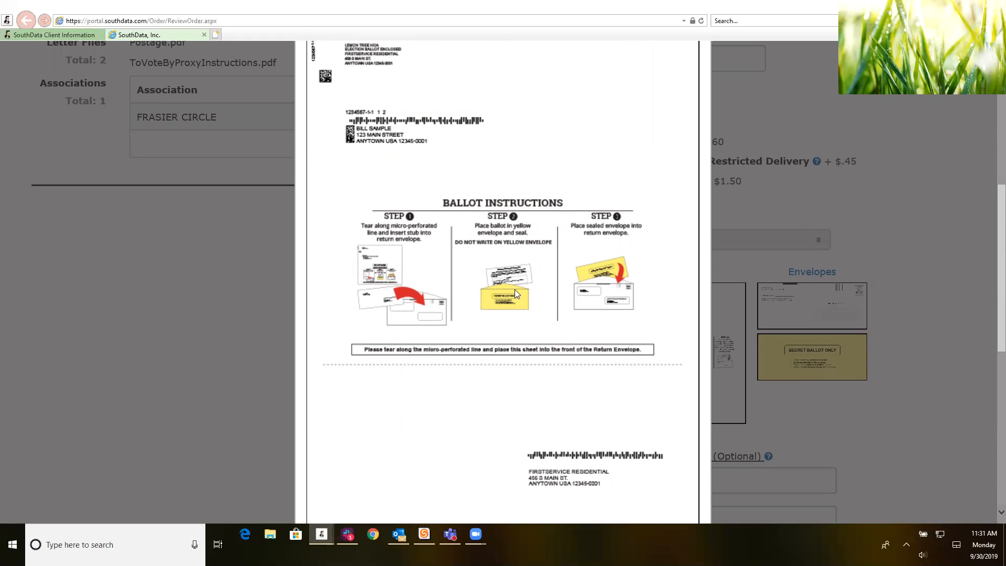
scroll(603, 314, down, 5)
scroll(617, 322, up, 1)
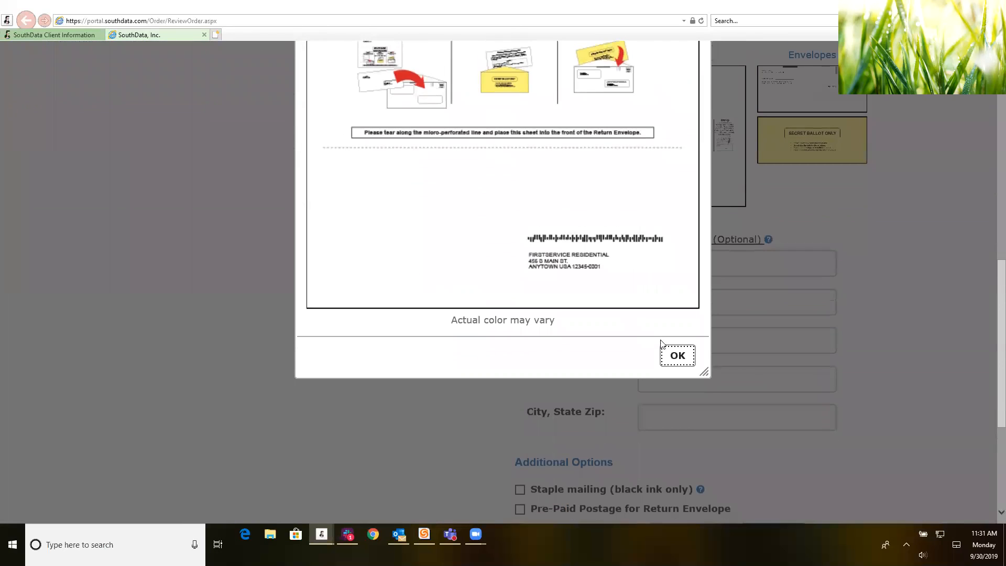
Step: Close the mailing sheet preview and submit the ballot order from the Review Order page
click(678, 357)
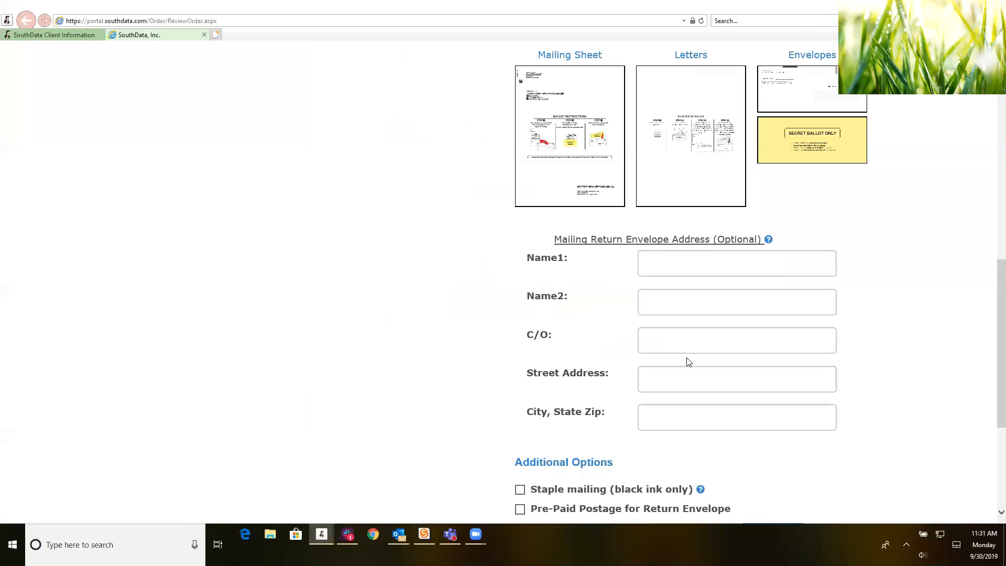
scroll(474, 294, down, 3)
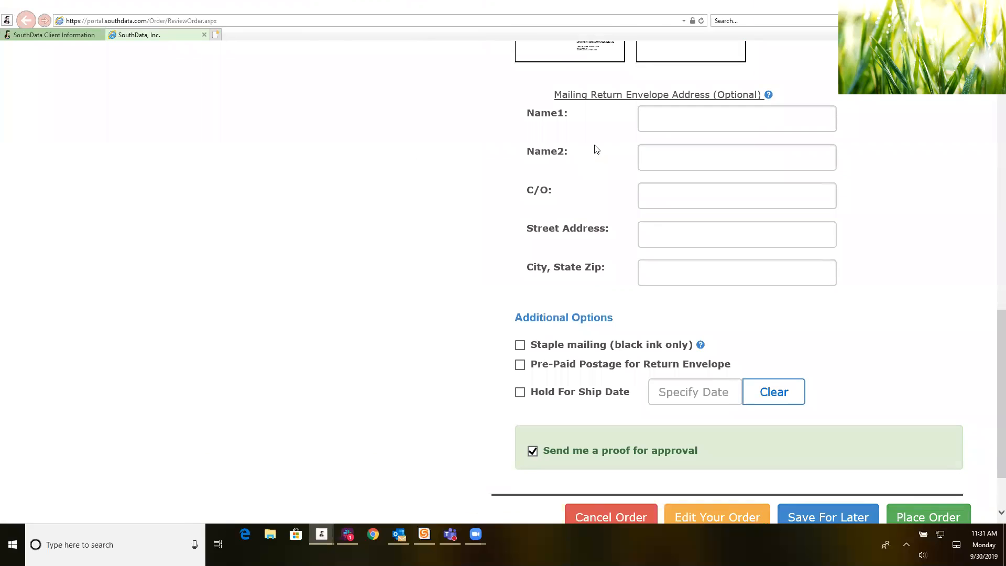
scroll(616, 160, up, 3)
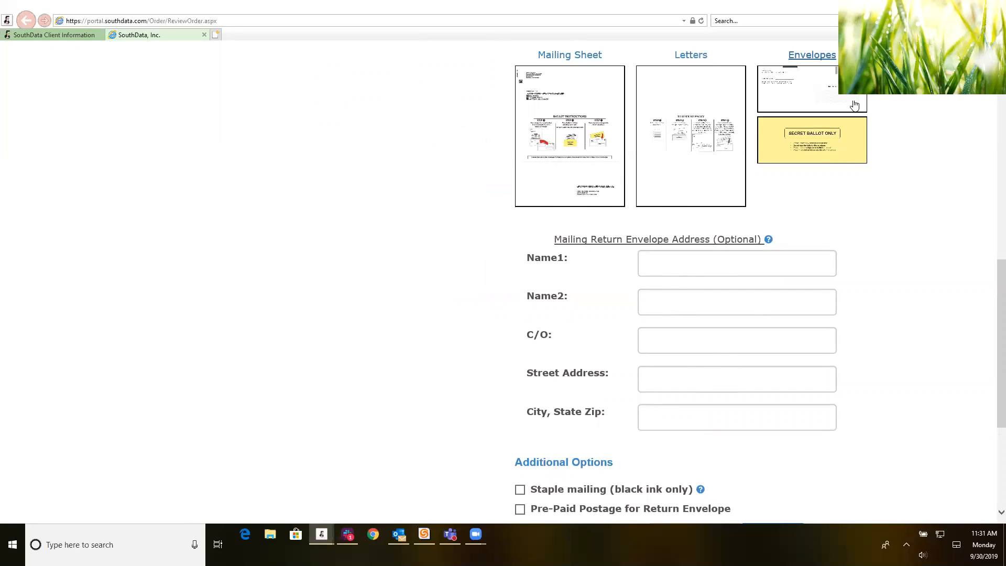
scroll(660, 451, down, 4)
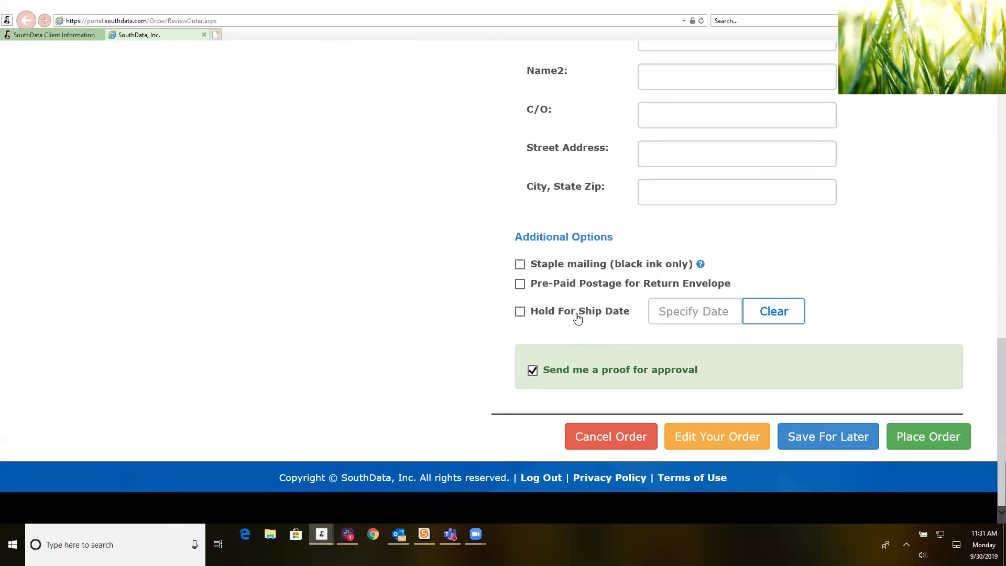
click(928, 442)
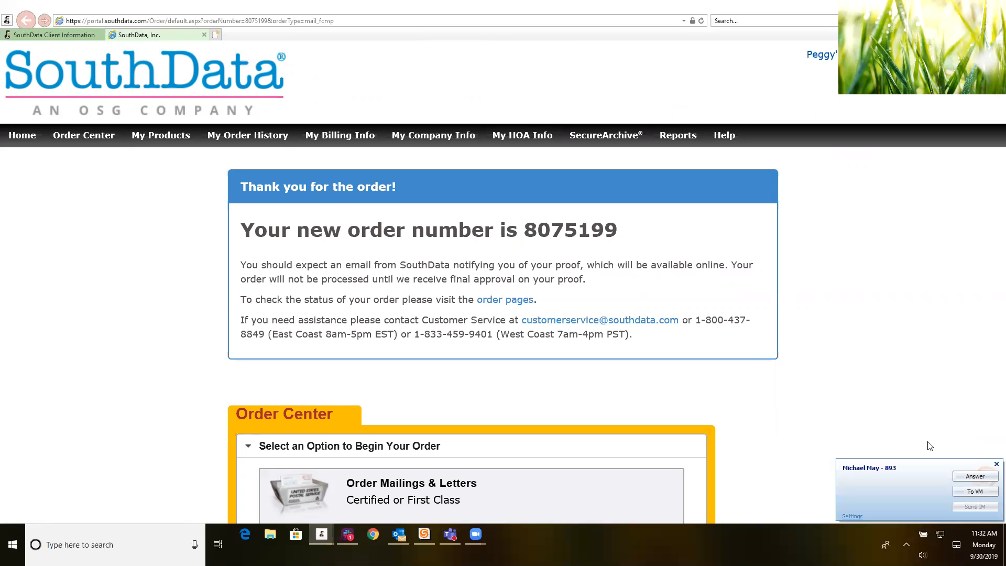
click(996, 464)
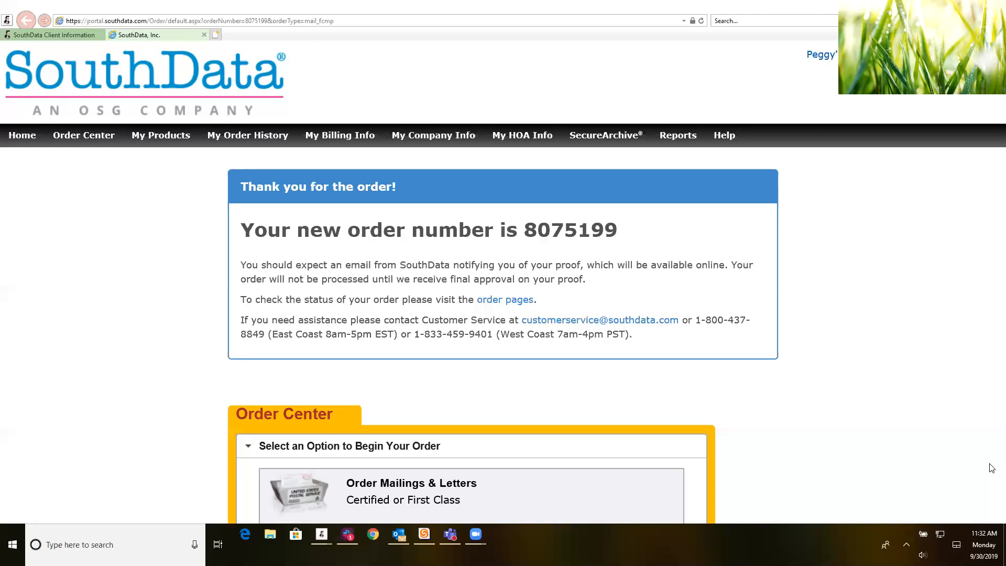
scroll(992, 490, down, 3)
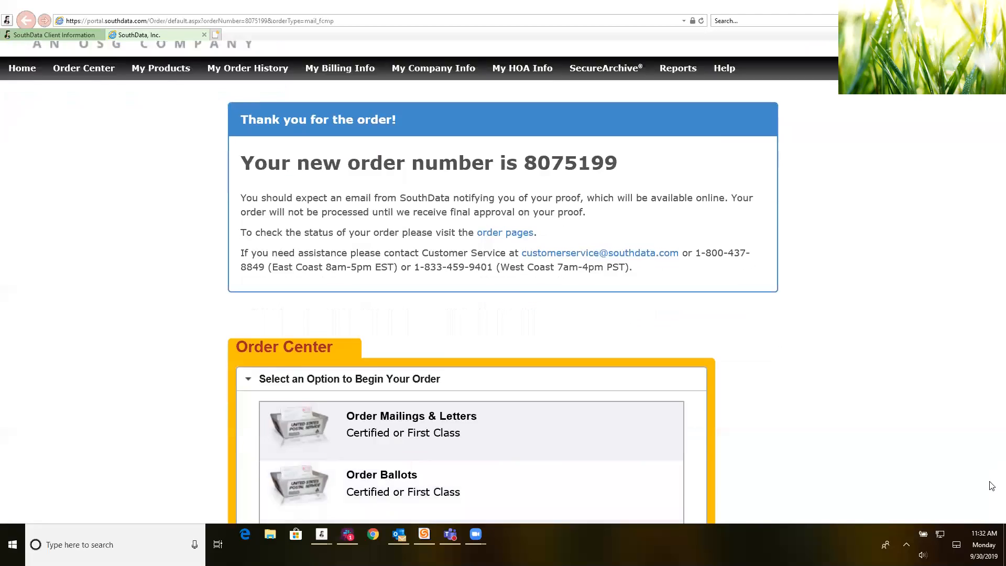